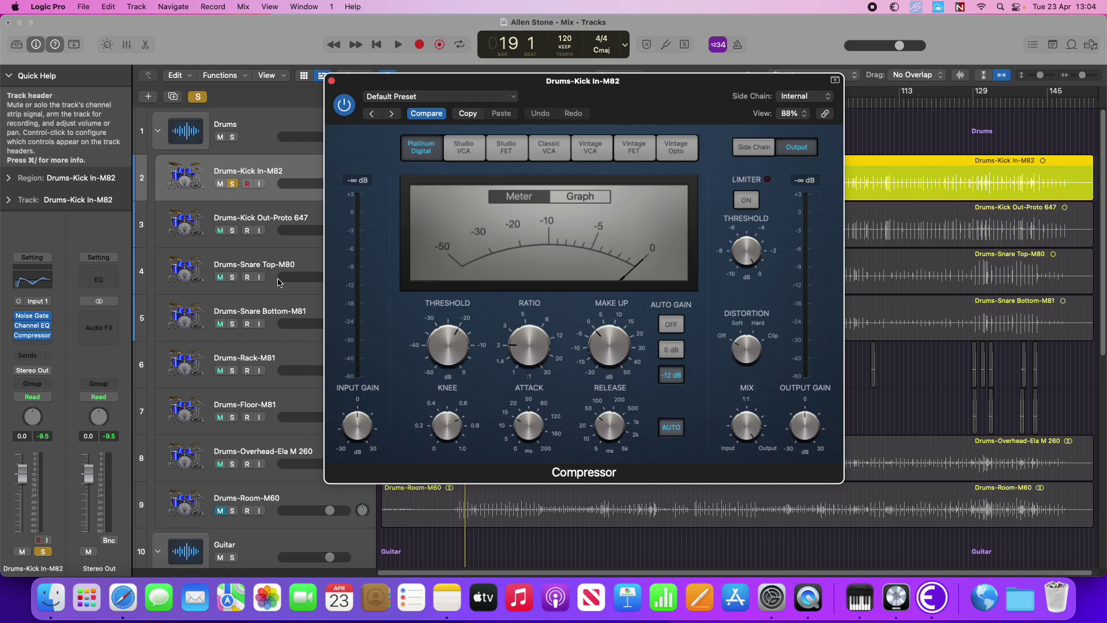
Try the Vintage VCA model on the kick compressor, and switch back to Platinum Digital.
{"action": "left_click", "coordinate": [286, 315], "text": "shift"}
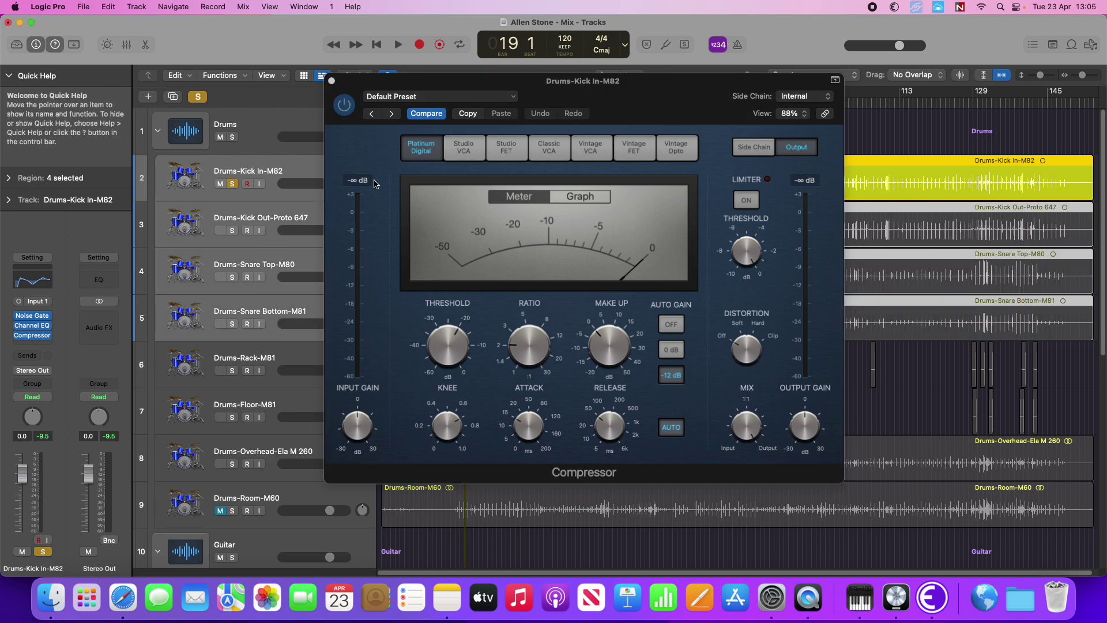
{"action": "left_click", "coordinate": [282, 144]}
{"action": "left_click", "coordinate": [591, 147]}
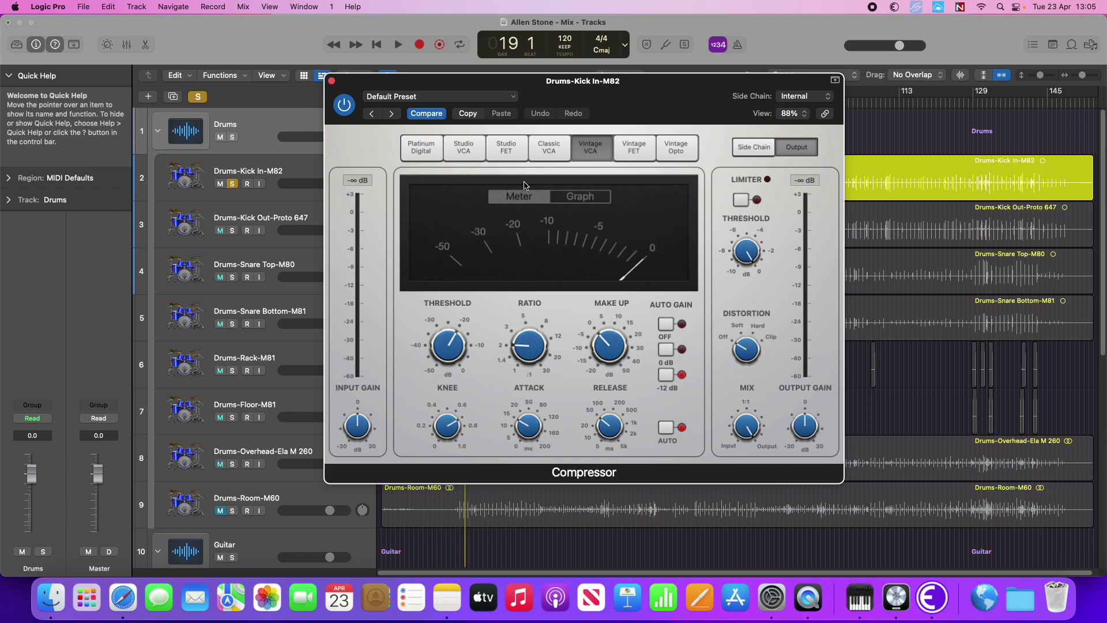
{"action": "left_click", "coordinate": [411, 141]}
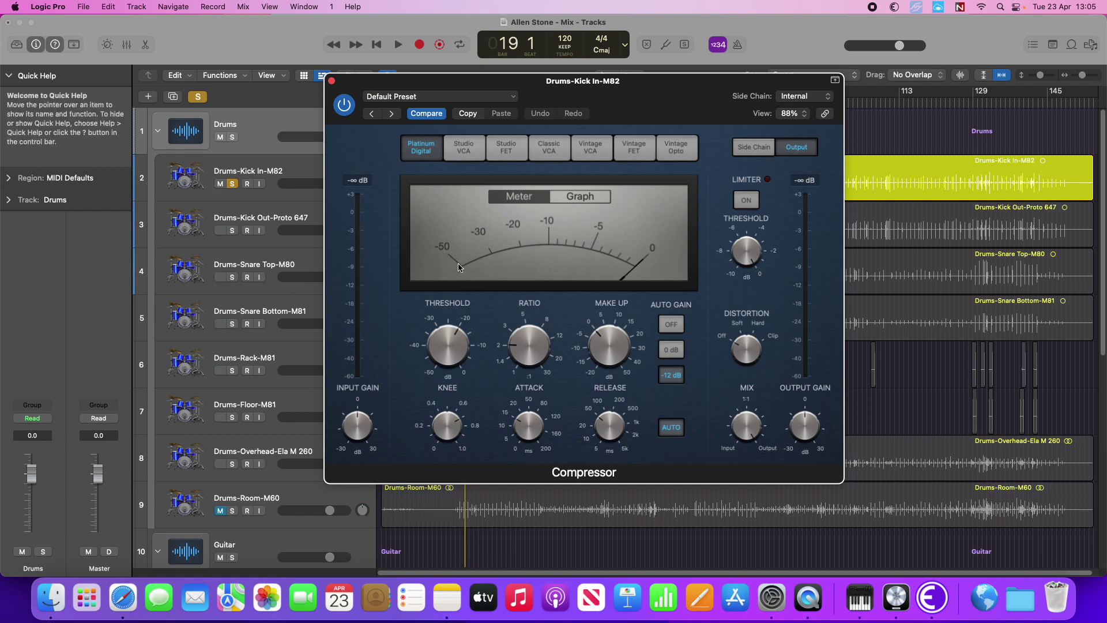
Turn off the compressor's auto gain and set its display to the Graph view.
{"action": "left_click", "coordinate": [678, 328]}
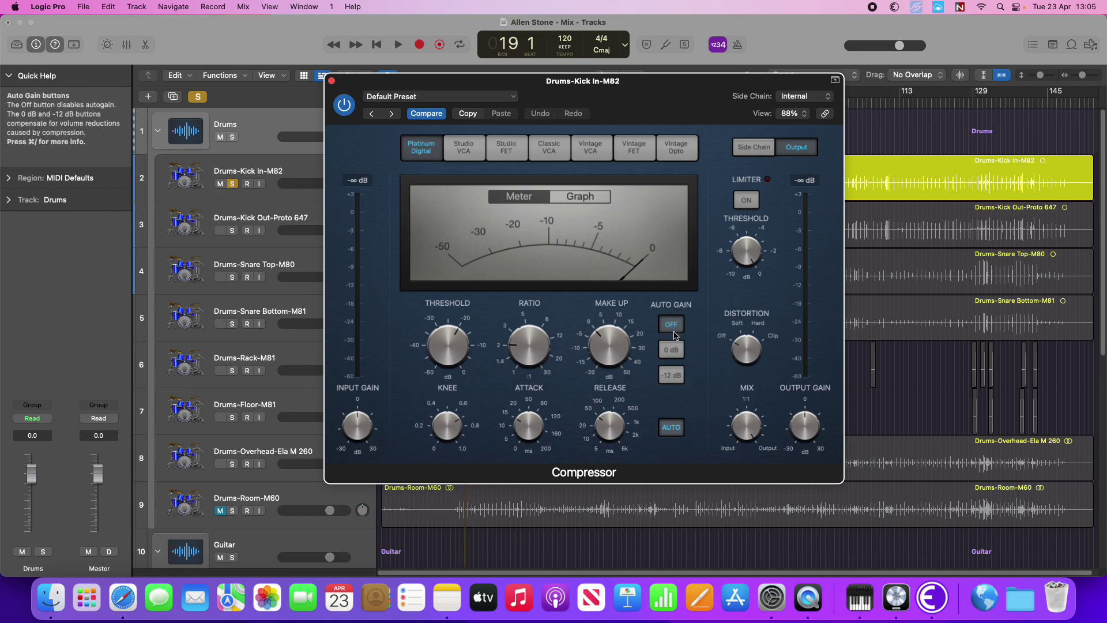
{"action": "mouse_move", "coordinate": [810, 427]}
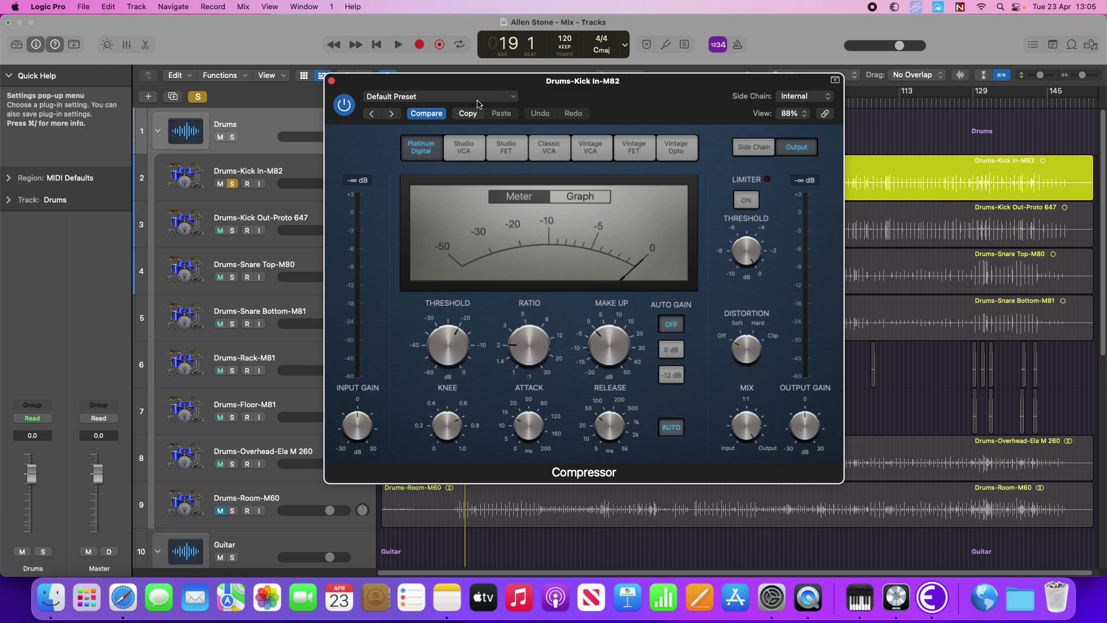
{"action": "left_click", "coordinate": [597, 198]}
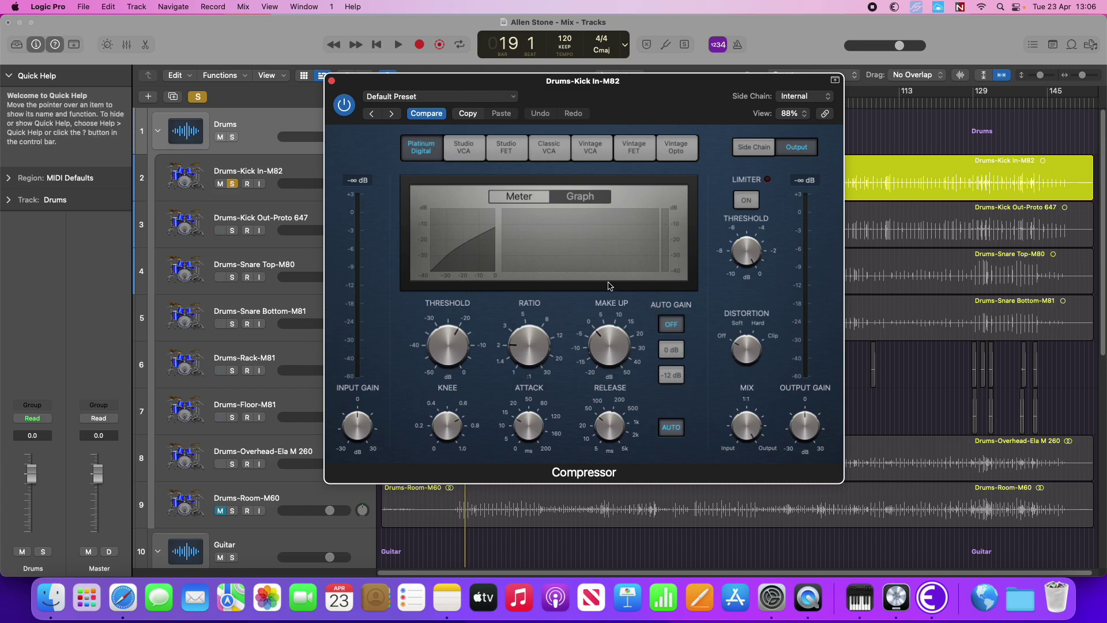
{"action": "left_click", "coordinate": [535, 196]}
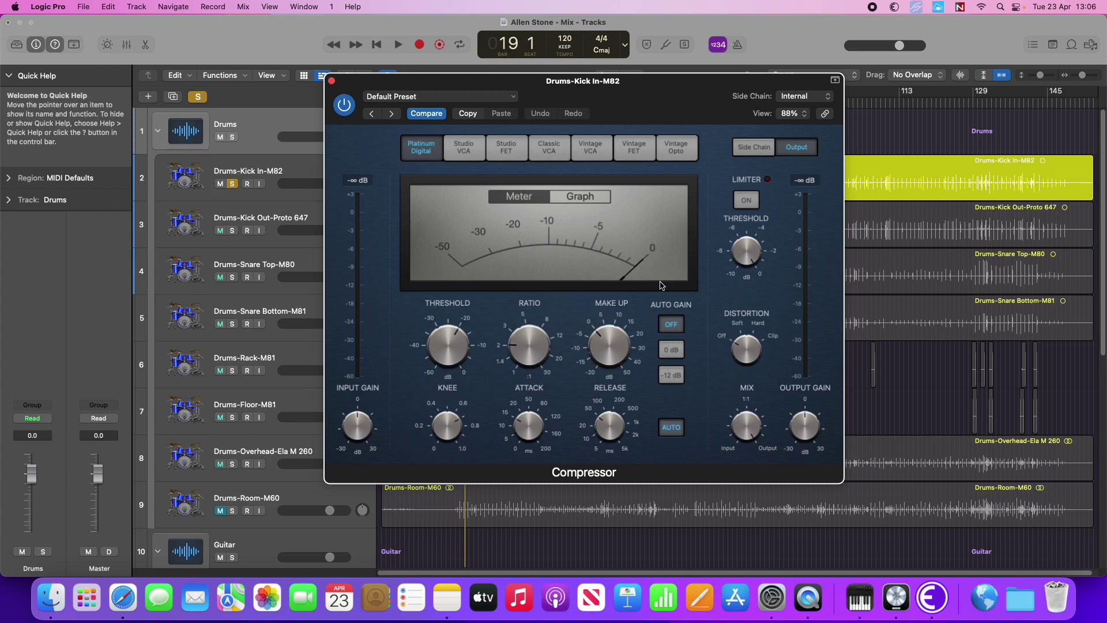
{"action": "left_click", "coordinate": [583, 197]}
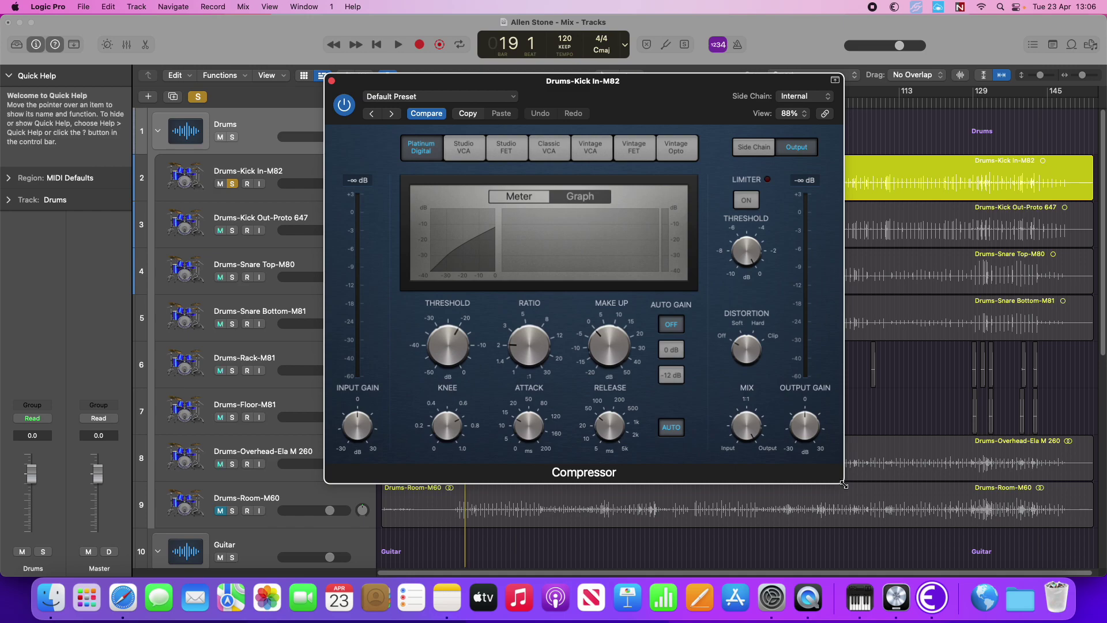
Enlarge the compressor window to 107% and move it clear of the track names.
{"action": "left_click_drag", "start_coordinate": [843, 486], "coordinate": [902, 525]}
{"action": "left_click_drag", "start_coordinate": [699, 118], "coordinate": [639, 71]}
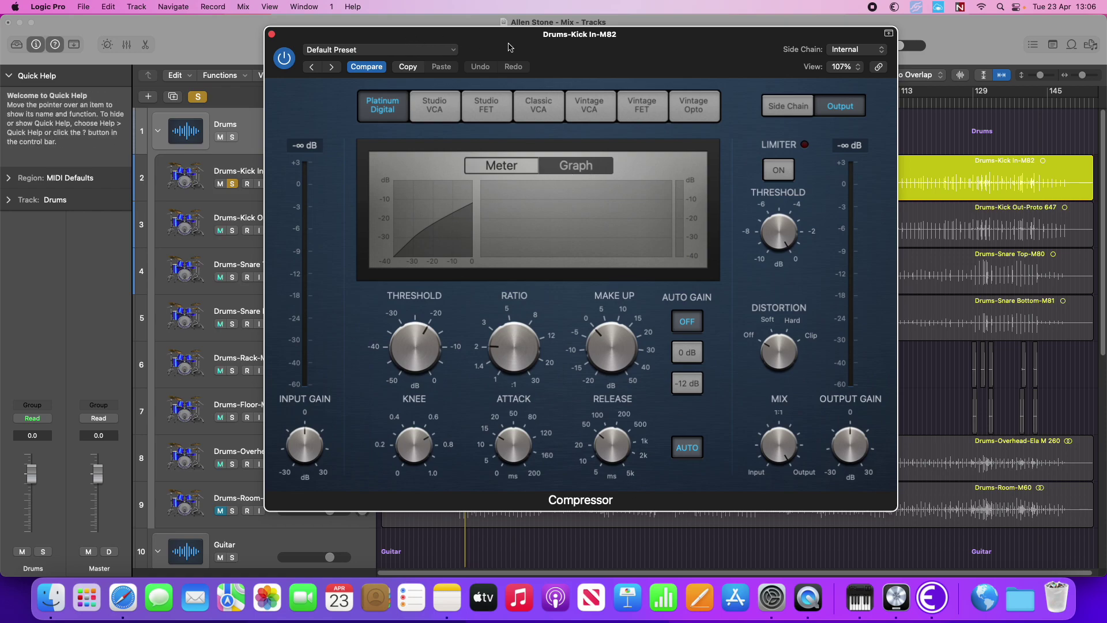
{"action": "left_click_drag", "start_coordinate": [577, 35], "coordinate": [664, 34]}
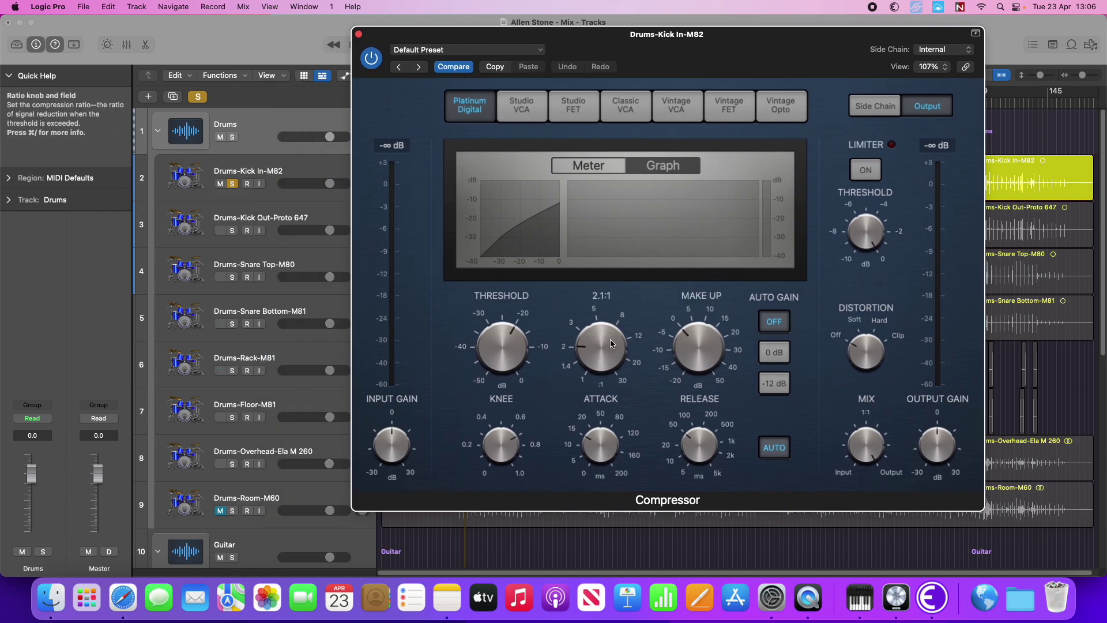
Lower the compressor threshold to about -45 dB, raise the ratio above 2:1 and set the attack to 0.5 ms.
{"action": "left_click_drag", "start_coordinate": [506, 347], "coordinate": [482, 359]}
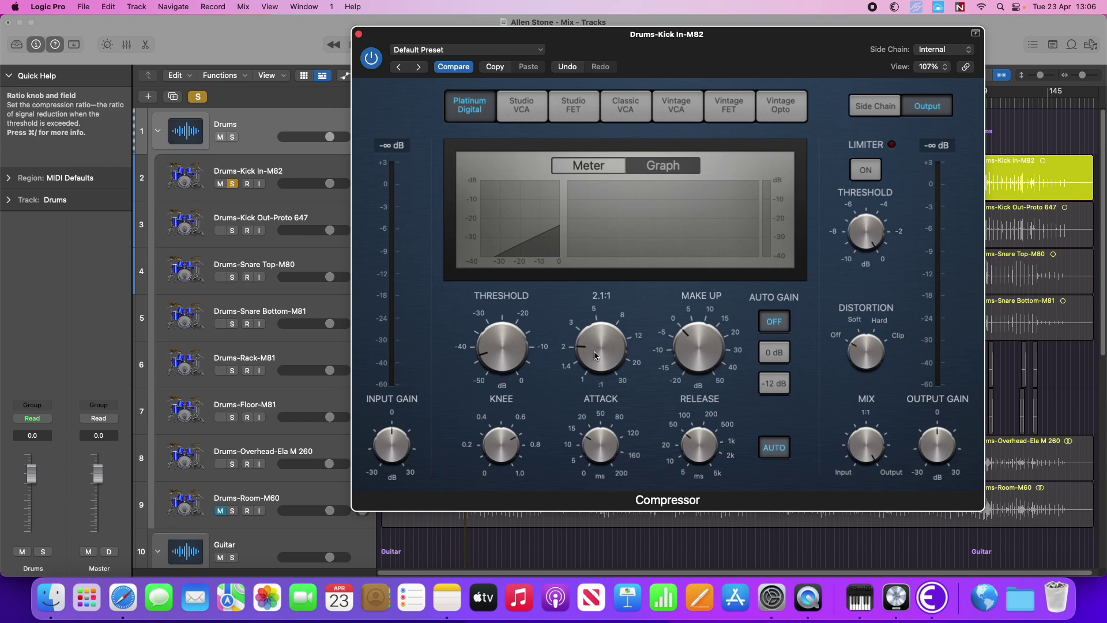
{"action": "left_click_drag", "start_coordinate": [595, 355], "coordinate": [558, 245]}
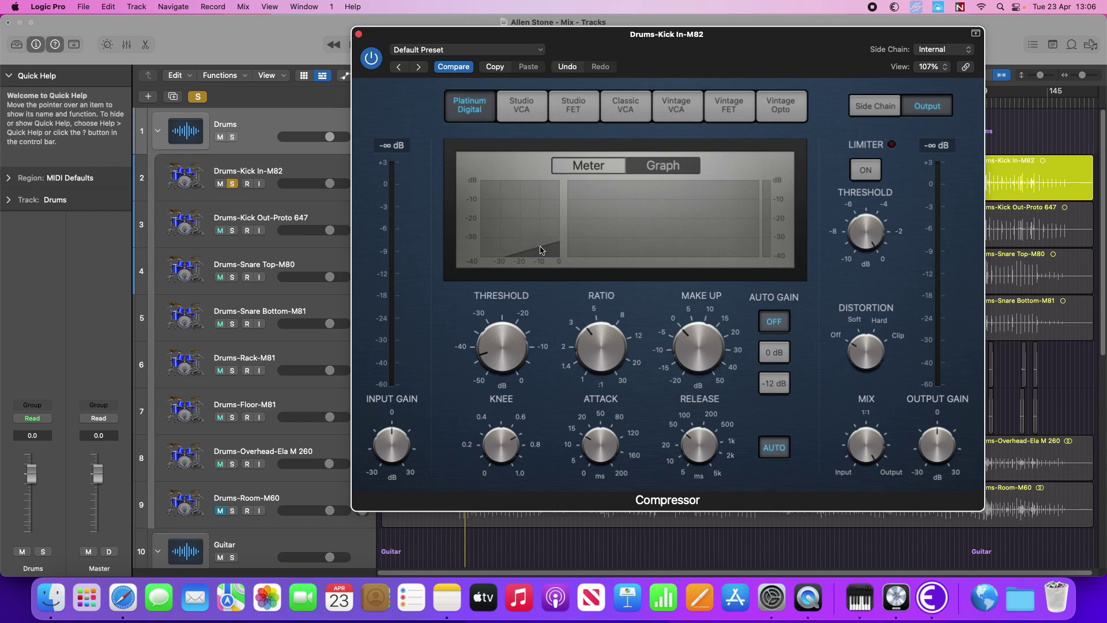
{"action": "left_click_drag", "start_coordinate": [592, 353], "coordinate": [597, 448]}
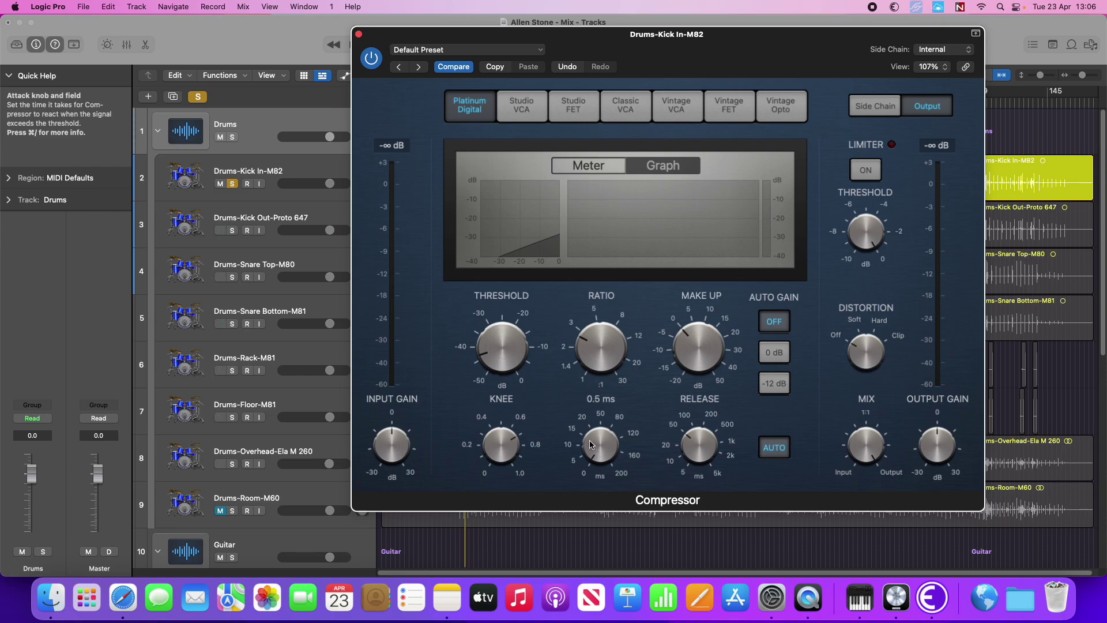
Try compressor release times up to 740 ms, and shorten the release to about 20 ms.
{"action": "left_click_drag", "start_coordinate": [697, 450], "coordinate": [695, 442]}
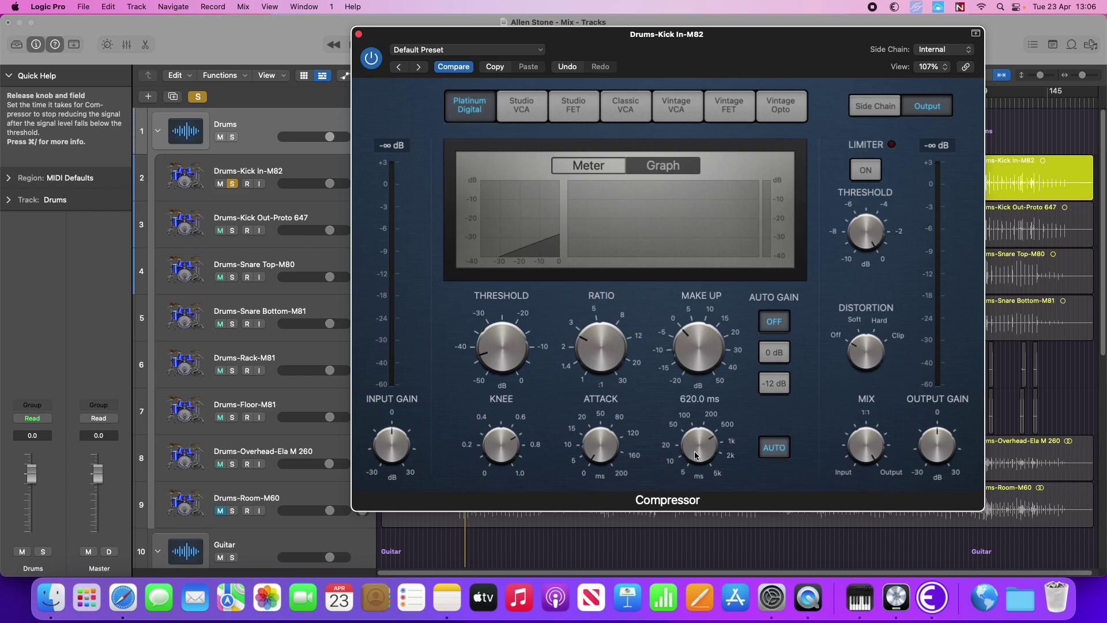
{"action": "left_click_drag", "start_coordinate": [698, 437], "coordinate": [699, 445]}
{"action": "mouse_move", "coordinate": [699, 449]}
{"action": "left_mouse_down"}
{"action": "mouse_move", "coordinate": [698, 439]}
{"action": "mouse_move", "coordinate": [685, 461]}
{"action": "left_mouse_up"}
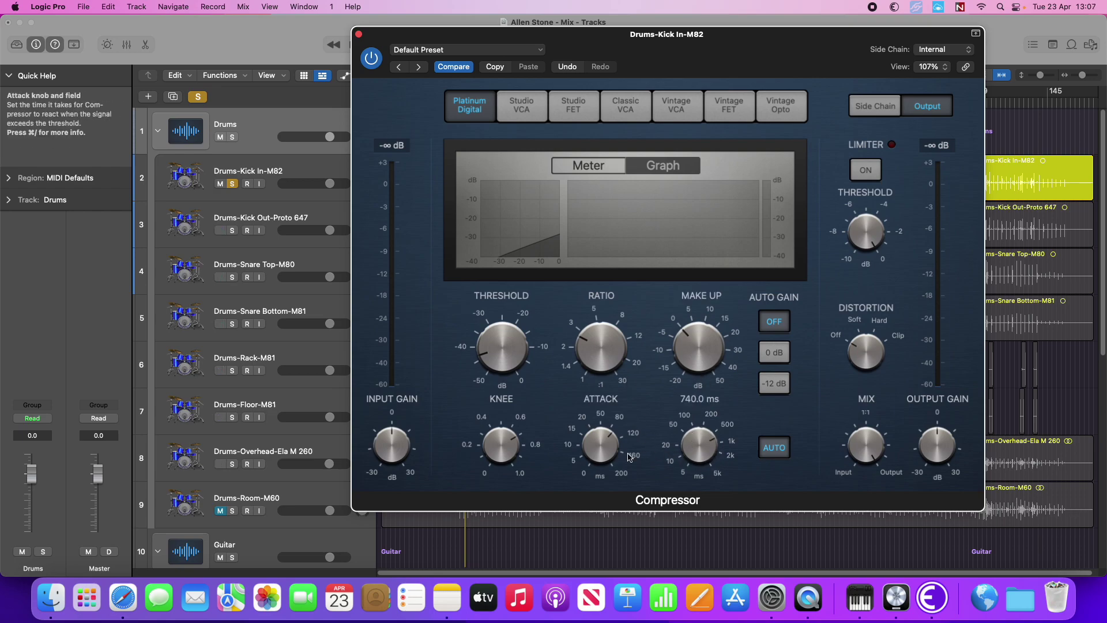
{"action": "left_click_drag", "start_coordinate": [699, 445], "coordinate": [683, 505]}
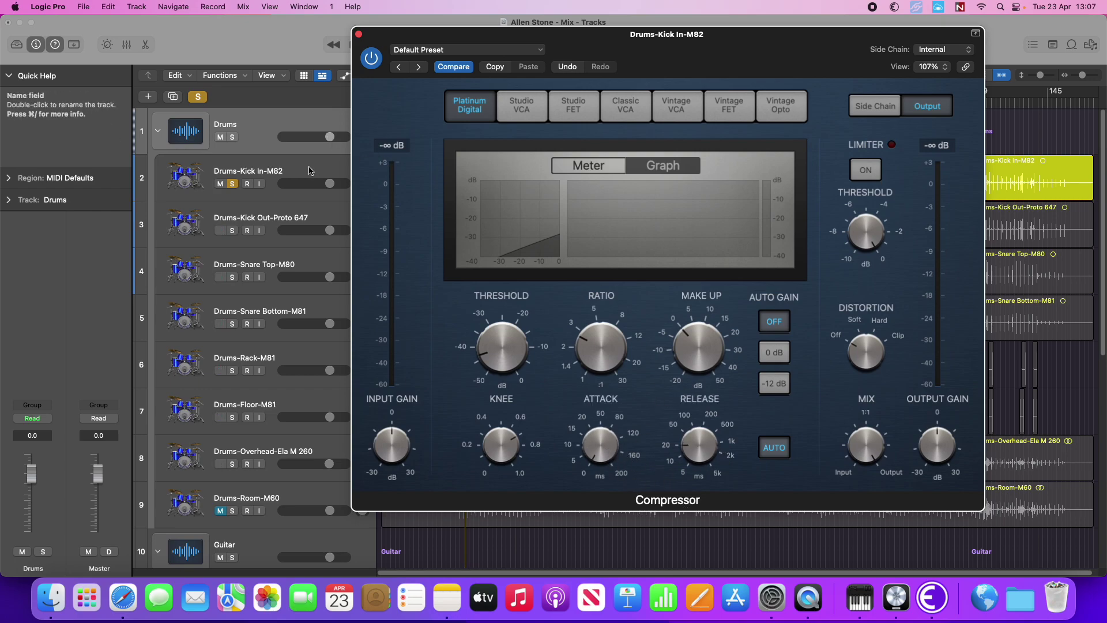
Select the Drums-Kick In-M82 track, shrink the compressor window to 73% and move it away from the track headers.
{"action": "mouse_move", "coordinate": [468, 38]}
{"action": "left_mouse_down"}
{"action": "mouse_move", "coordinate": [604, 66]}
{"action": "mouse_move", "coordinate": [452, 25]}
{"action": "left_mouse_up"}
{"action": "left_click_drag", "start_coordinate": [973, 493], "coordinate": [772, 369]}
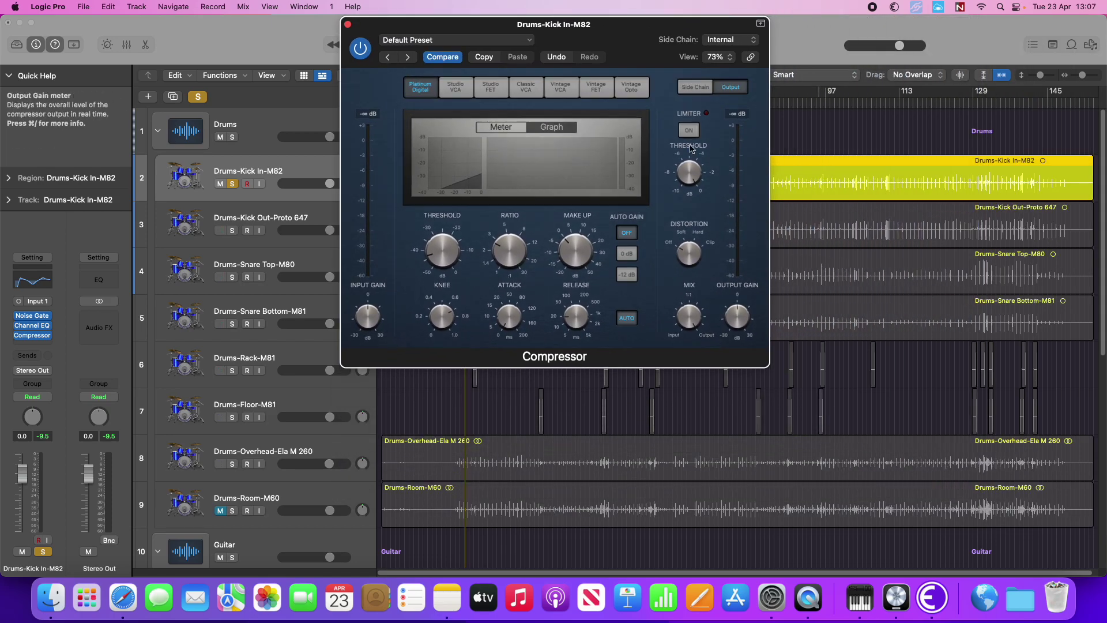
{"action": "left_click_drag", "start_coordinate": [617, 30], "coordinate": [891, 198]}
Set a short cycle range around bar 49 and audition the soloed kick in the loop.
{"action": "key", "text": "space"}
{"action": "key", "text": "space"}
{"action": "left_click_drag", "start_coordinate": [601, 91], "coordinate": [613, 91]}
{"action": "key", "text": "super+Right"}
{"action": "key", "text": "super+Right"}
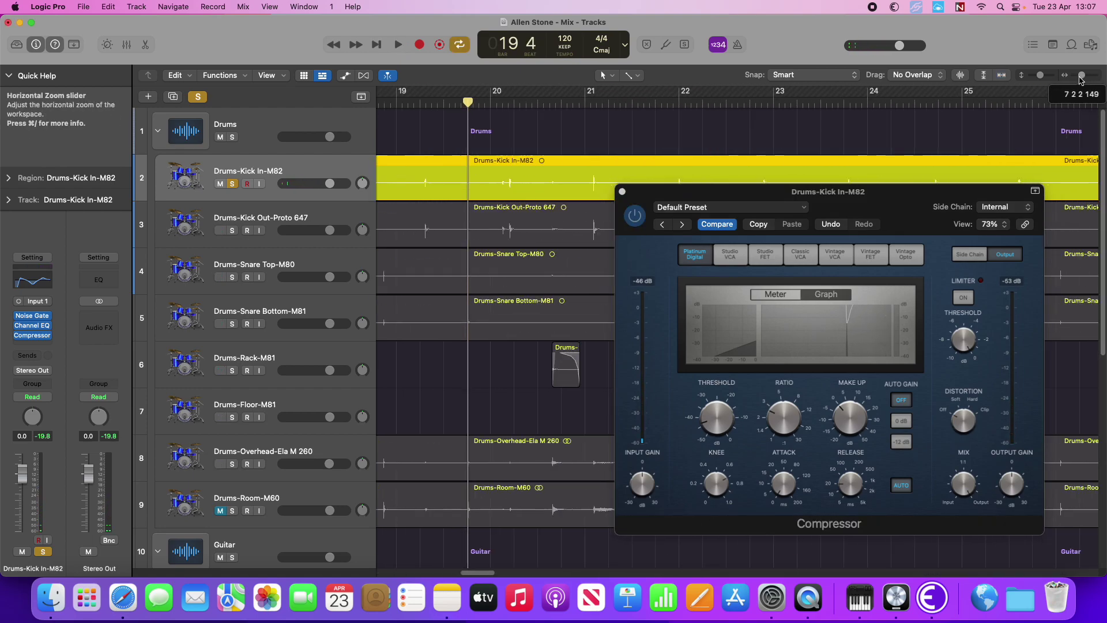
{"action": "left_click_drag", "start_coordinate": [847, 194], "coordinate": [888, 237]}
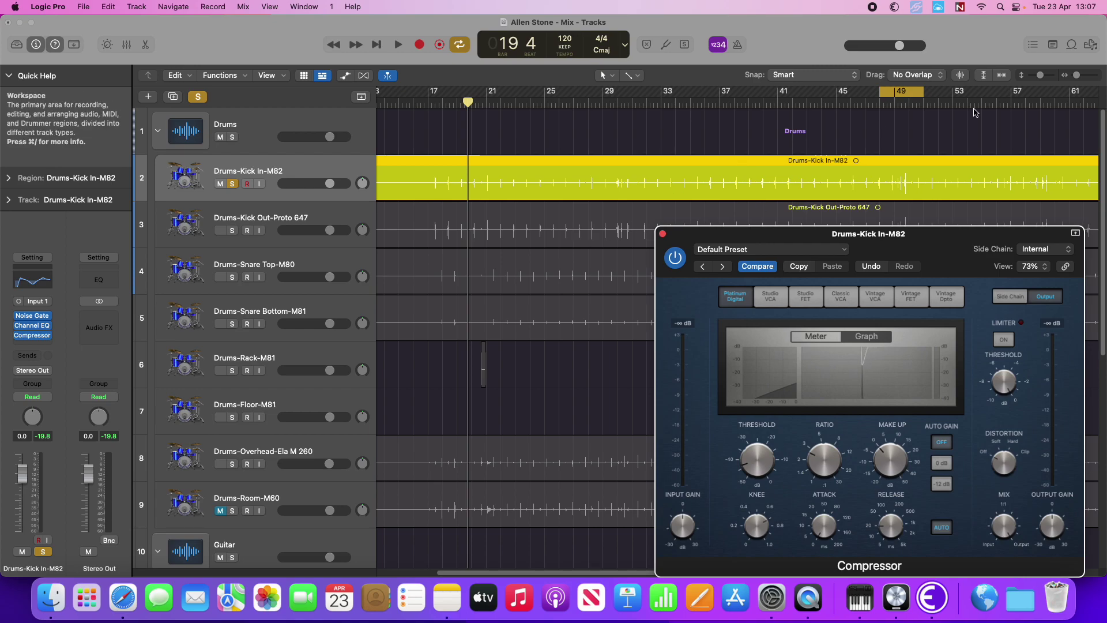
{"action": "key", "text": "space"}
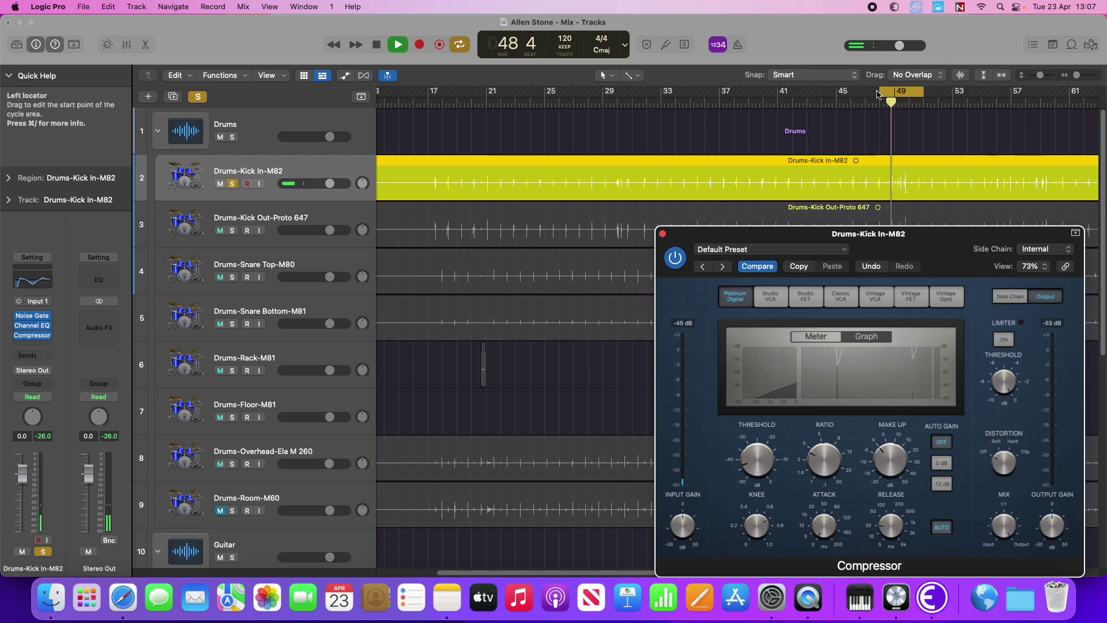
{"action": "left_click", "coordinate": [922, 93]}
{"action": "left_click_drag", "start_coordinate": [921, 93], "coordinate": [909, 93]}
{"action": "key", "text": "space"}
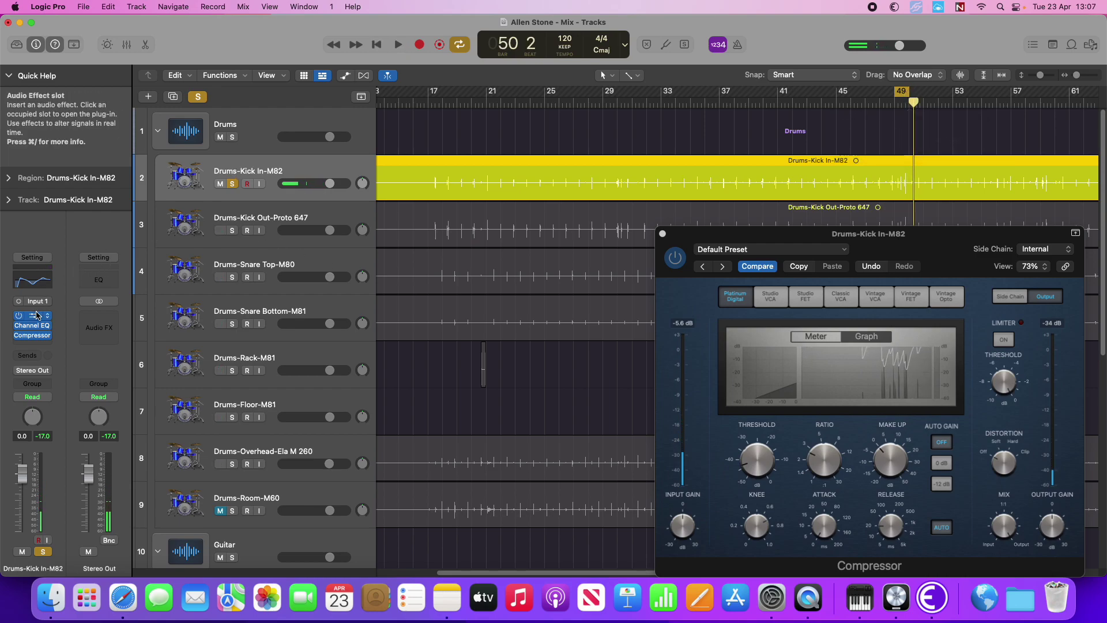
Set the kick's Noise Gate threshold to -14 dB while the loop plays, and arrange both plug-in windows for viewing.
{"action": "left_click", "coordinate": [37, 315]}
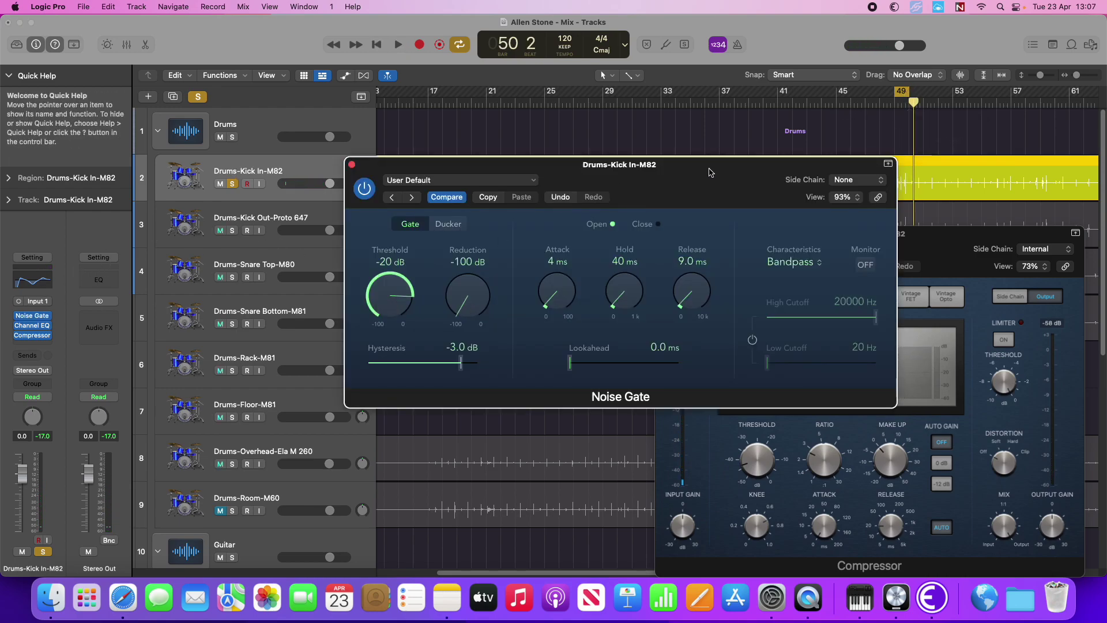
{"action": "left_click_drag", "start_coordinate": [710, 168], "coordinate": [603, 133]}
{"action": "key", "text": "space"}
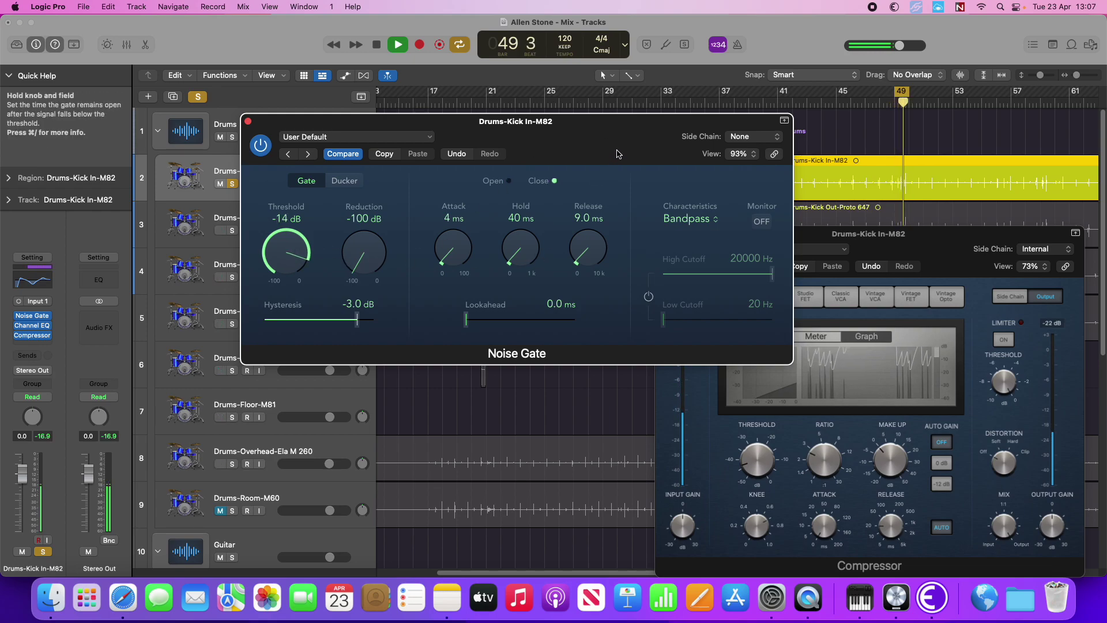
{"action": "left_click_drag", "start_coordinate": [618, 154], "coordinate": [535, 106]}
{"action": "left_click_drag", "start_coordinate": [923, 234], "coordinate": [747, 115]}
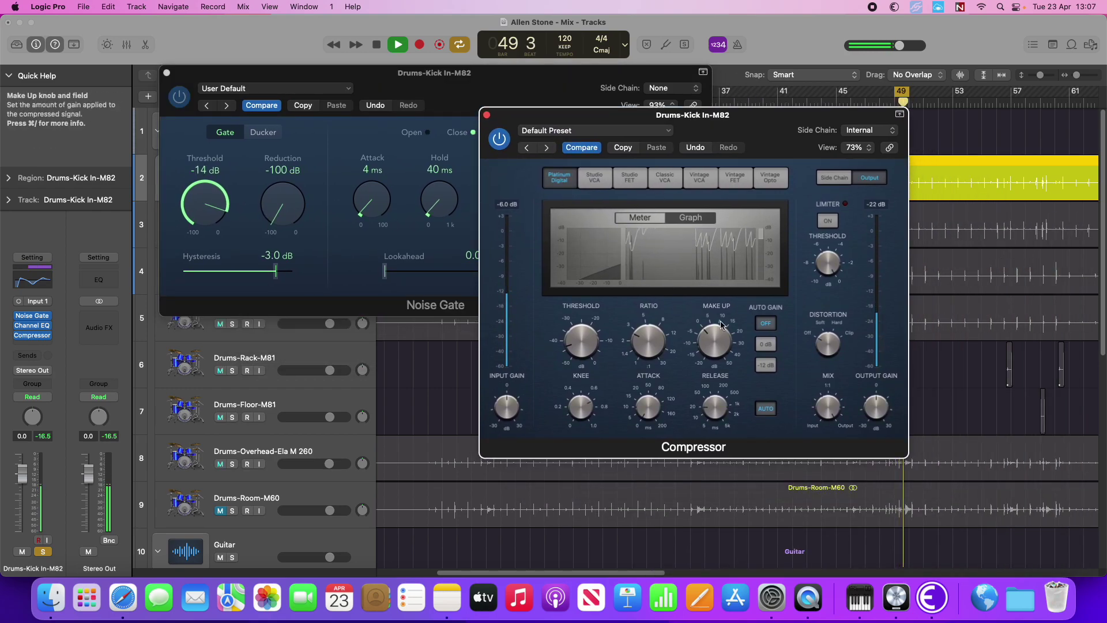
{"action": "key", "text": "space"}
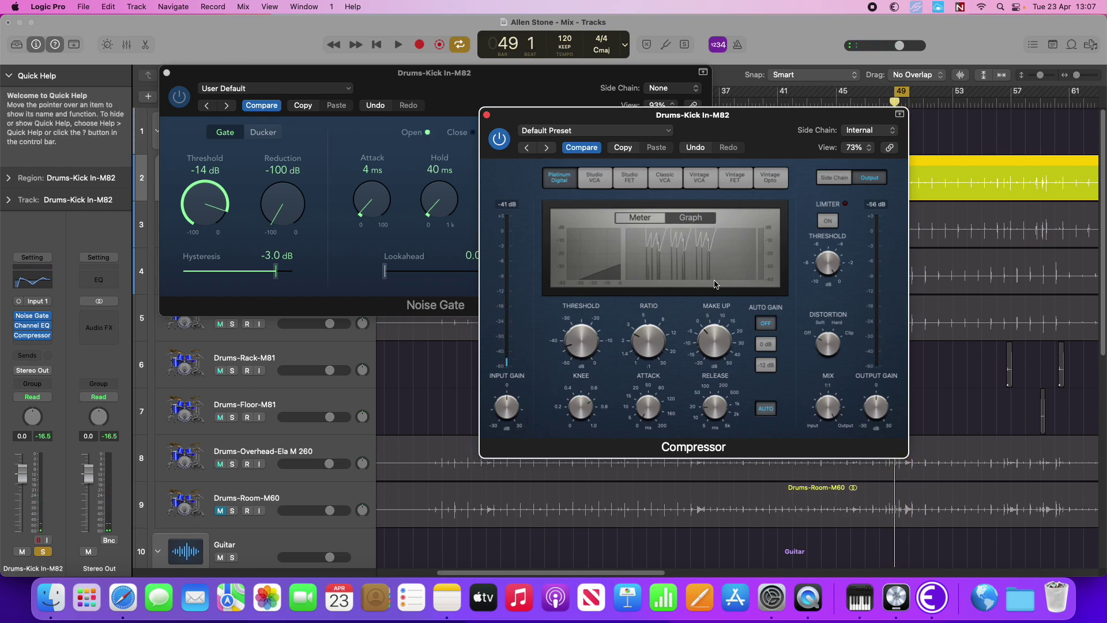
Audition the loop with the compressor threshold at -17 dB, and try a lower threshold with a 4.1:1 ratio.
{"action": "key", "text": "space"}
{"action": "left_click_drag", "start_coordinate": [577, 372], "coordinate": [571, 351]}
{"action": "key", "text": "space"}
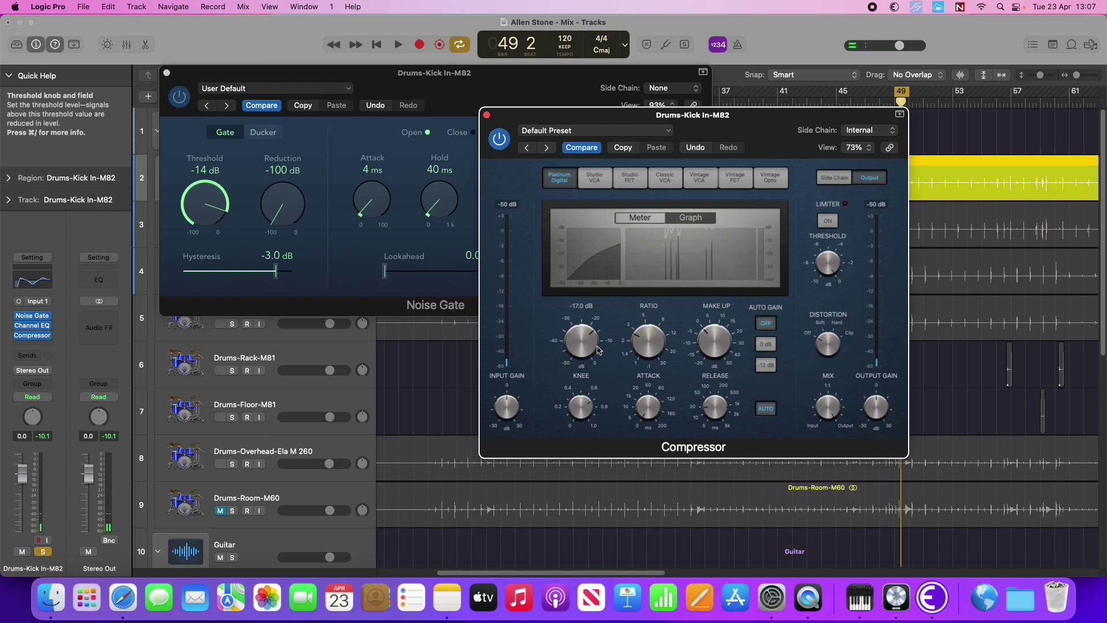
{"action": "left_click_drag", "start_coordinate": [585, 335], "coordinate": [646, 350]}
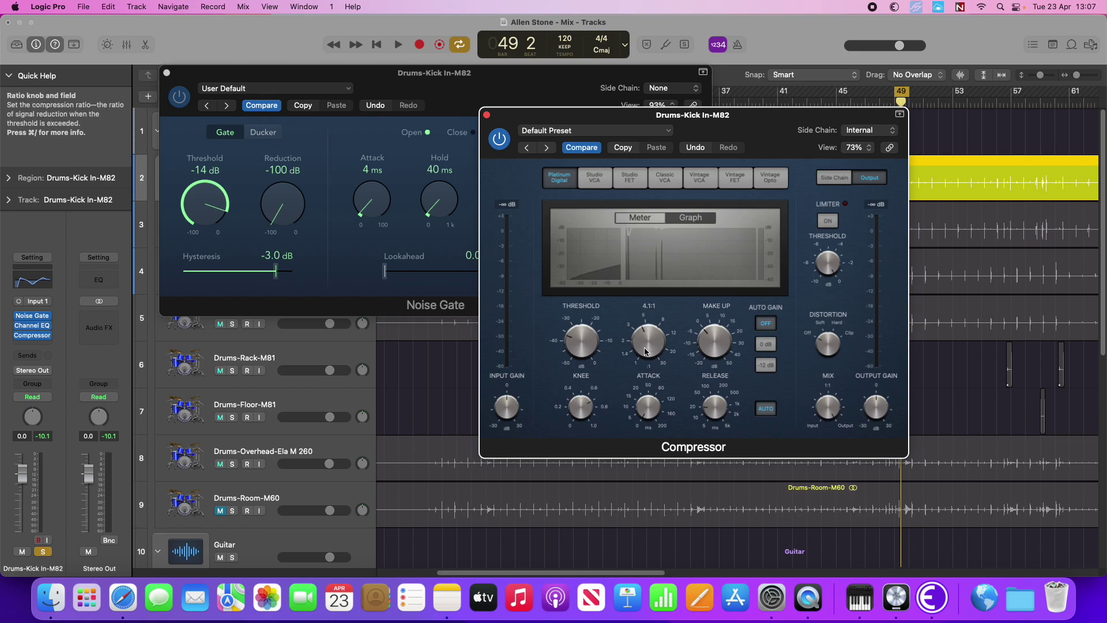
Set the compressor threshold to -0.5 dB and the ratio to 1:1, and audition the uncompressed kick.
{"action": "left_click_drag", "start_coordinate": [577, 336], "coordinate": [577, 317]}
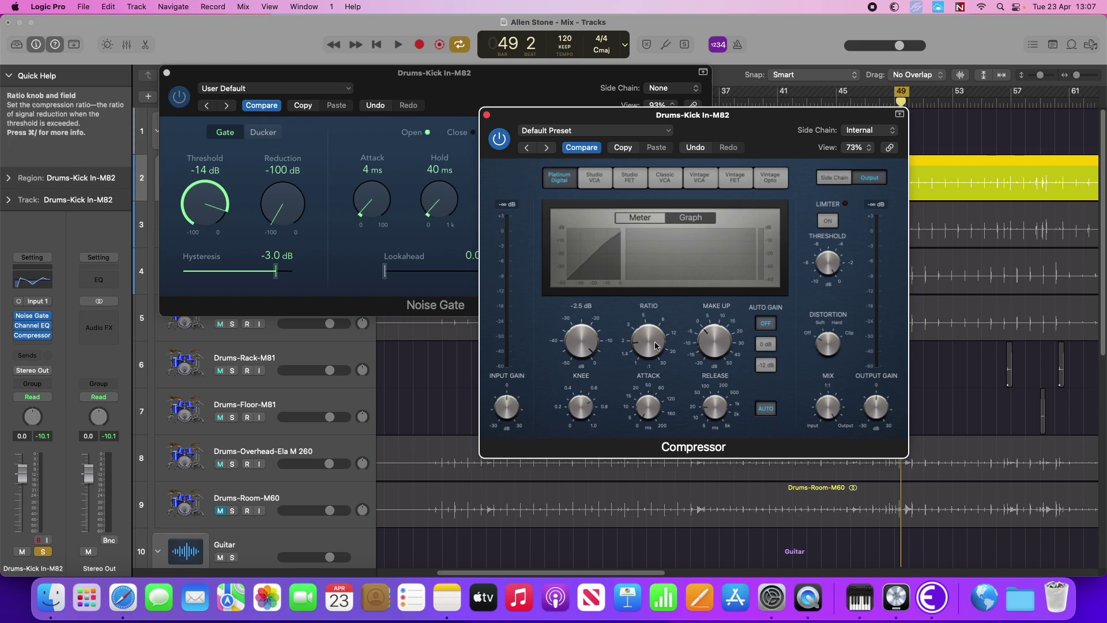
{"action": "key", "text": "space"}
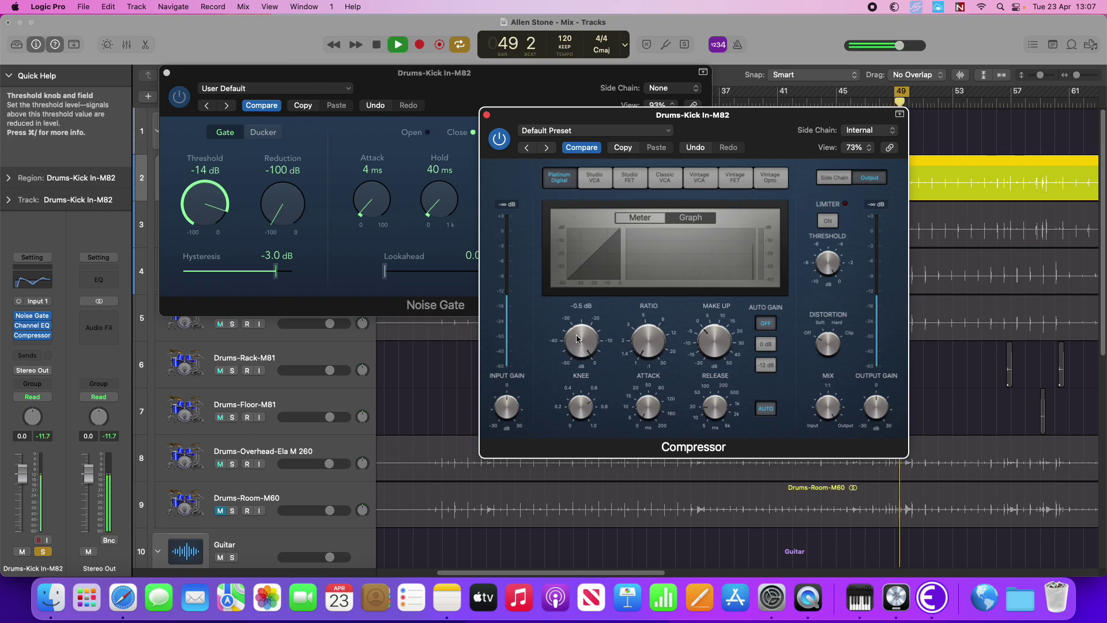
{"action": "left_click_drag", "start_coordinate": [576, 336], "coordinate": [593, 404]}
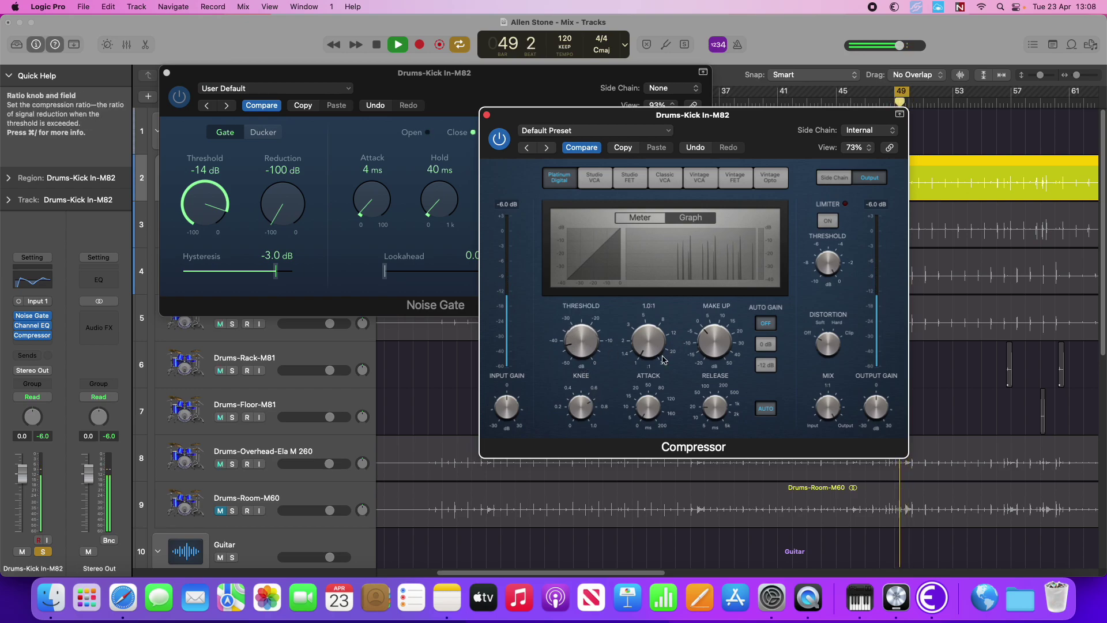
{"action": "key", "text": "space"}
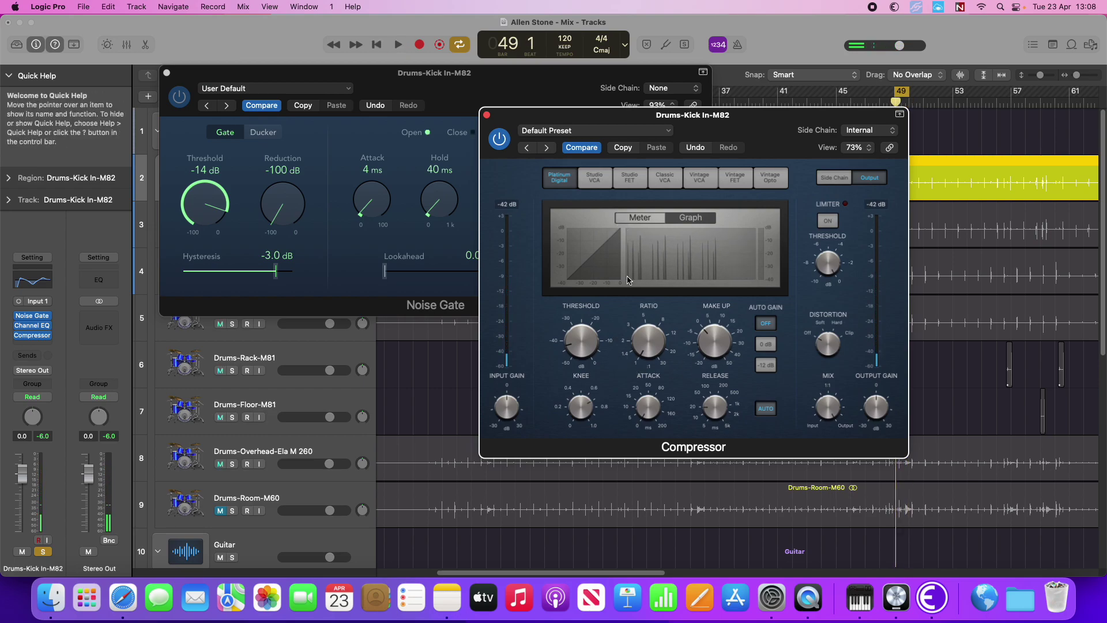
Lower the compressor threshold to about -40 dB and raise the ratio to about 5:1 while the loop plays.
{"action": "key", "text": "space"}
{"action": "left_click_drag", "start_coordinate": [651, 354], "coordinate": [649, 319]}
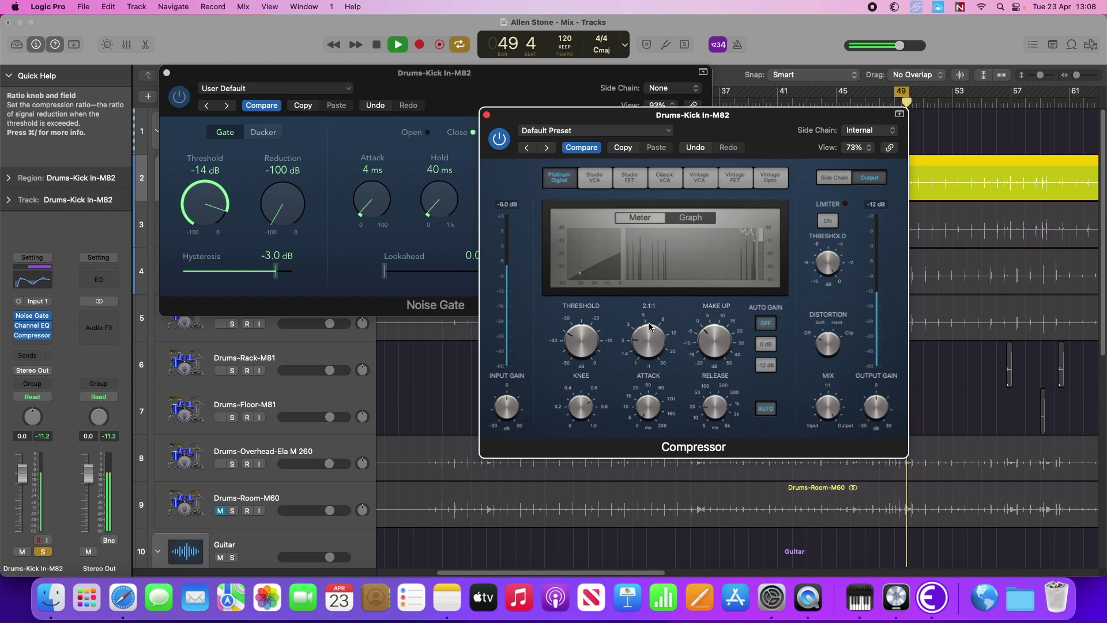
{"action": "left_click_drag", "start_coordinate": [649, 319], "coordinate": [644, 334]}
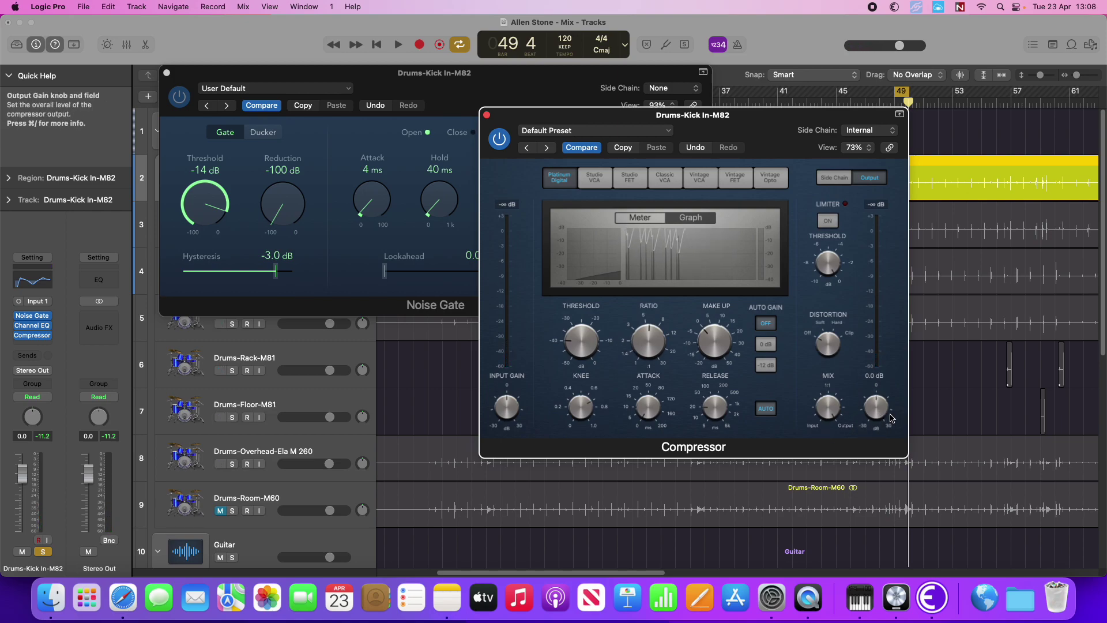
Raise the compressor's output gain to +9.5 dB and set the attack to 50 ms while the loop plays.
{"action": "left_click_drag", "start_coordinate": [881, 420], "coordinate": [879, 417]}
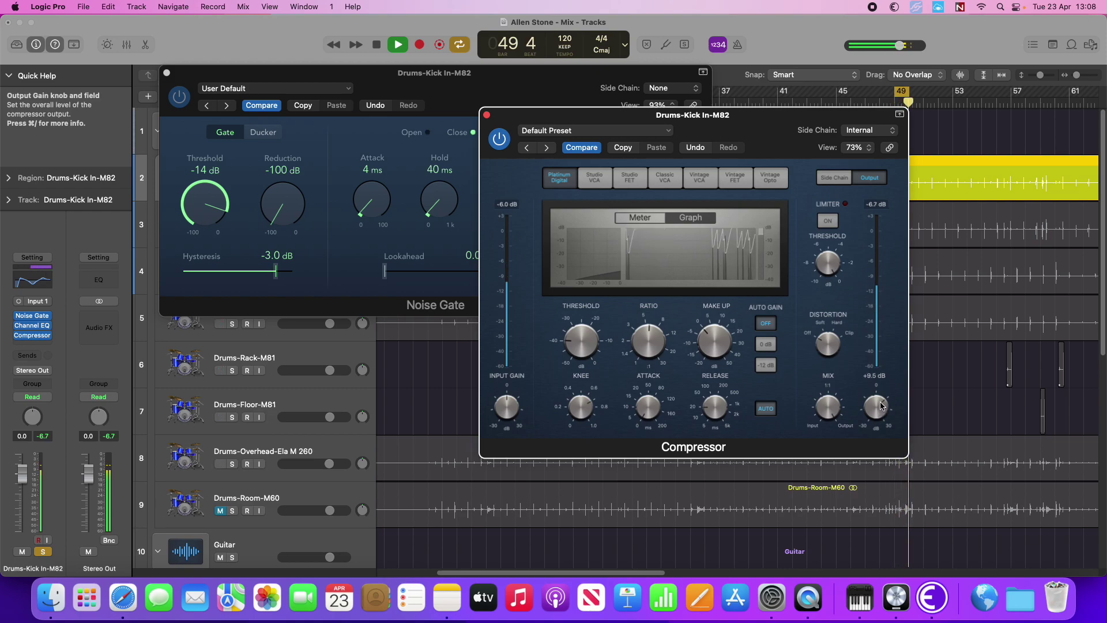
{"action": "left_click_drag", "start_coordinate": [648, 407], "coordinate": [645, 414]}
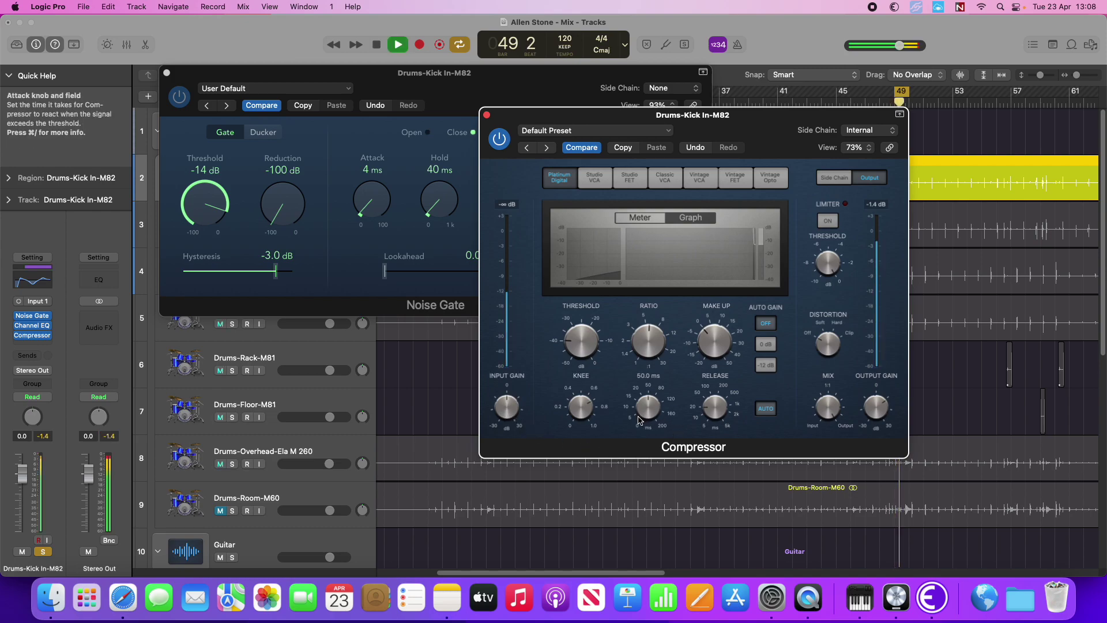
Set the Kick In compressor's release to 110 ms and enlarge its window to 84%.
{"action": "left_click_drag", "start_coordinate": [651, 443], "coordinate": [655, 448]}
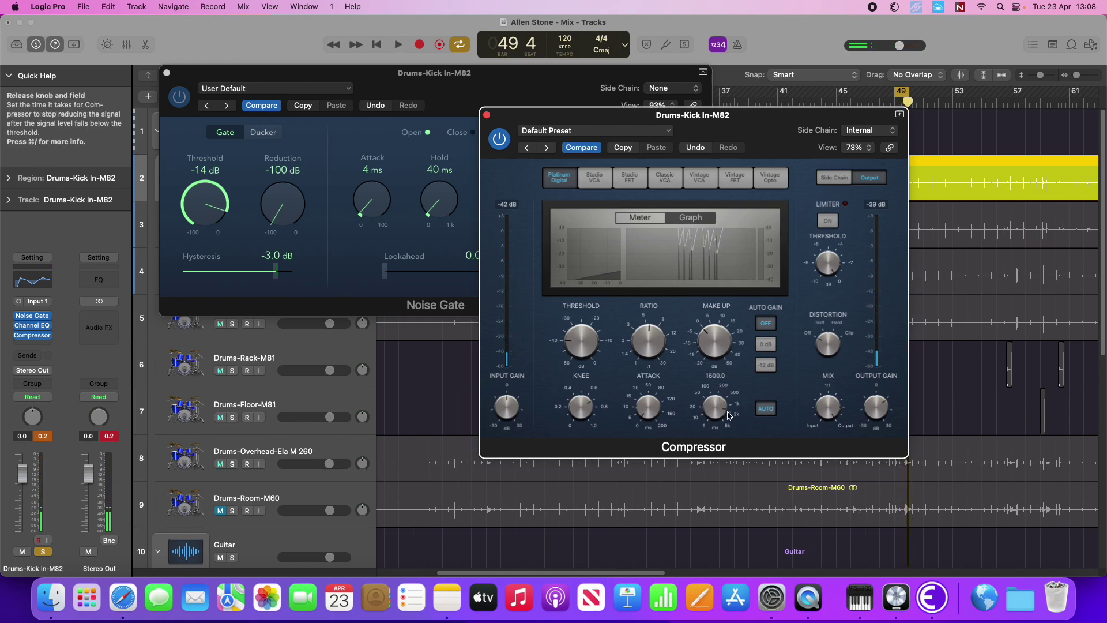
{"action": "mouse_move", "coordinate": [721, 427]}
{"action": "left_mouse_down"}
{"action": "mouse_move", "coordinate": [720, 388]}
{"action": "mouse_move", "coordinate": [718, 437]}
{"action": "left_mouse_up"}
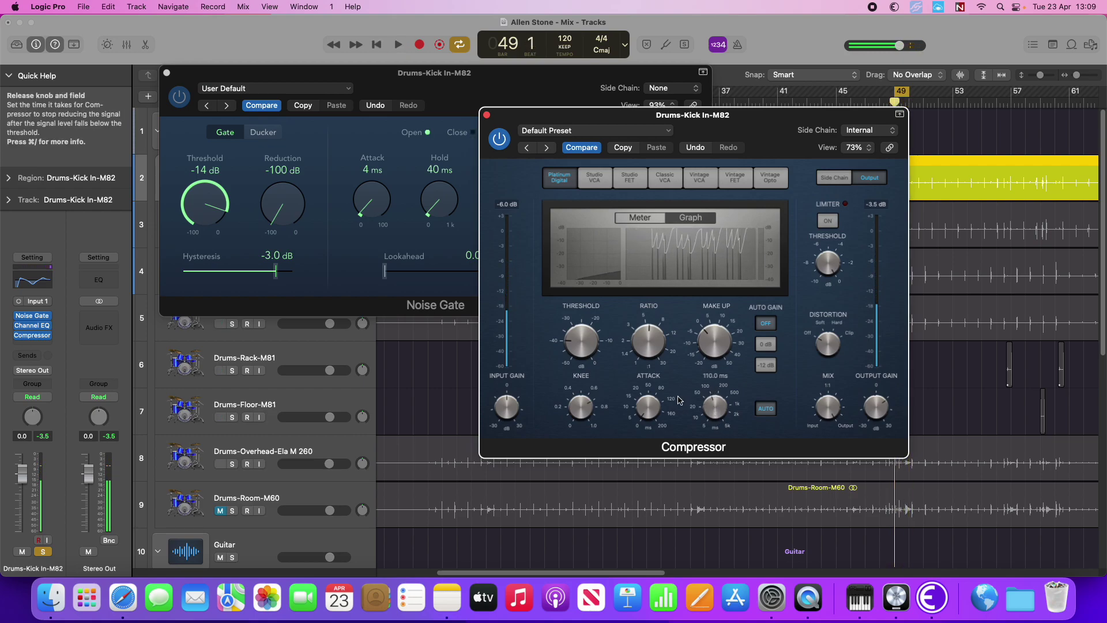
{"action": "left_click_drag", "start_coordinate": [606, 115], "coordinate": [547, 103]}
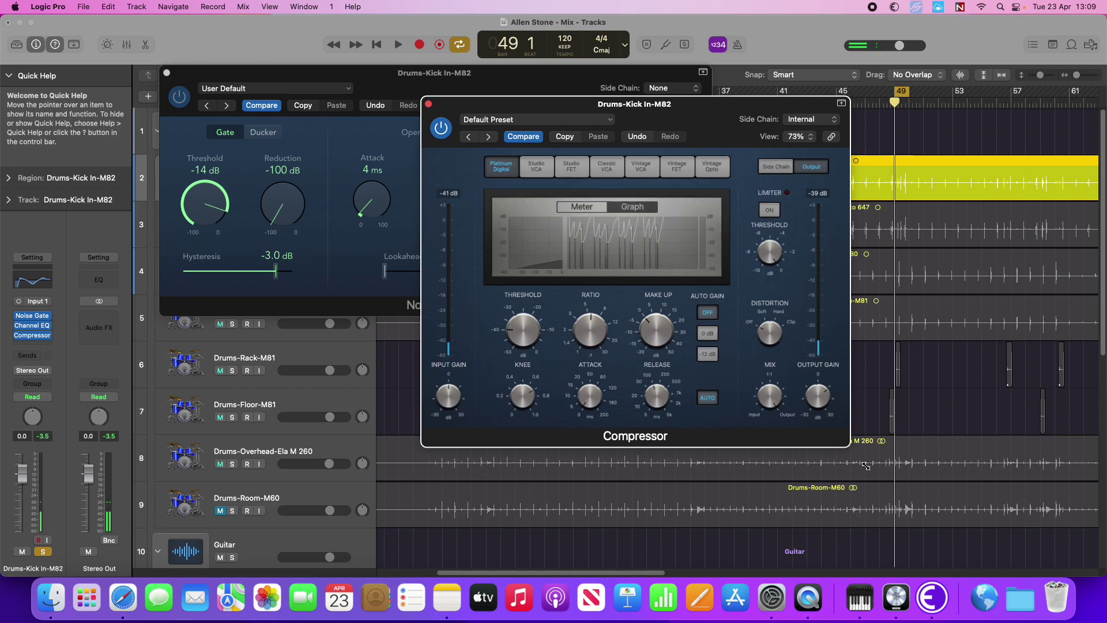
{"action": "left_click_drag", "start_coordinate": [860, 458], "coordinate": [926, 502]}
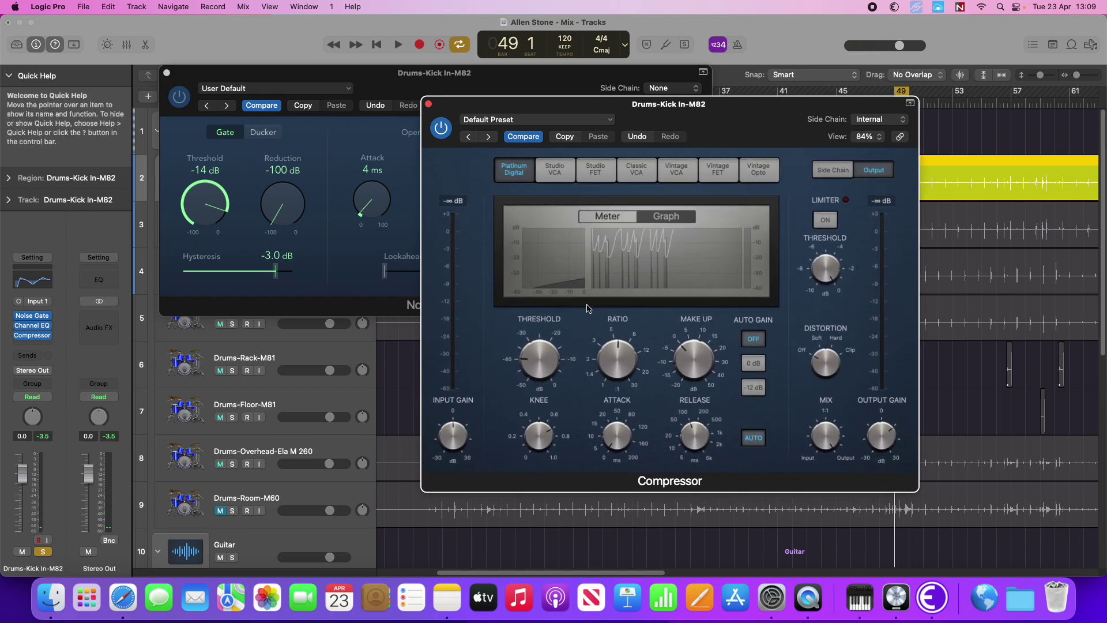
Audition the compressed kick loop and close the Noise Gate and Compressor windows of the Kick In track.
{"action": "mouse_move", "coordinate": [612, 440]}
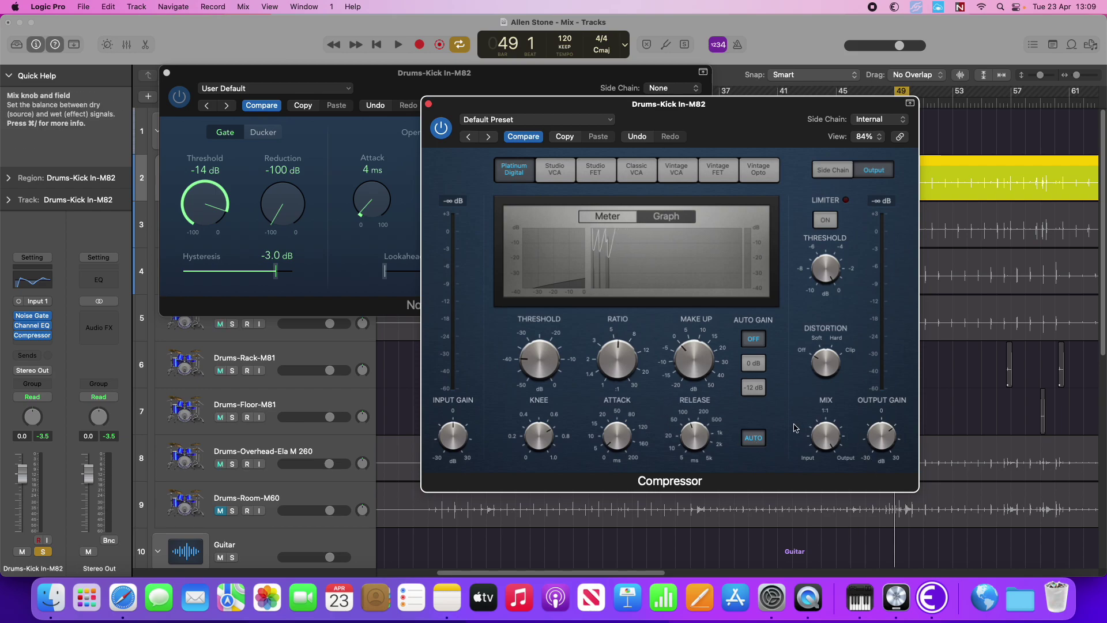
{"action": "left_click", "coordinate": [166, 72]}
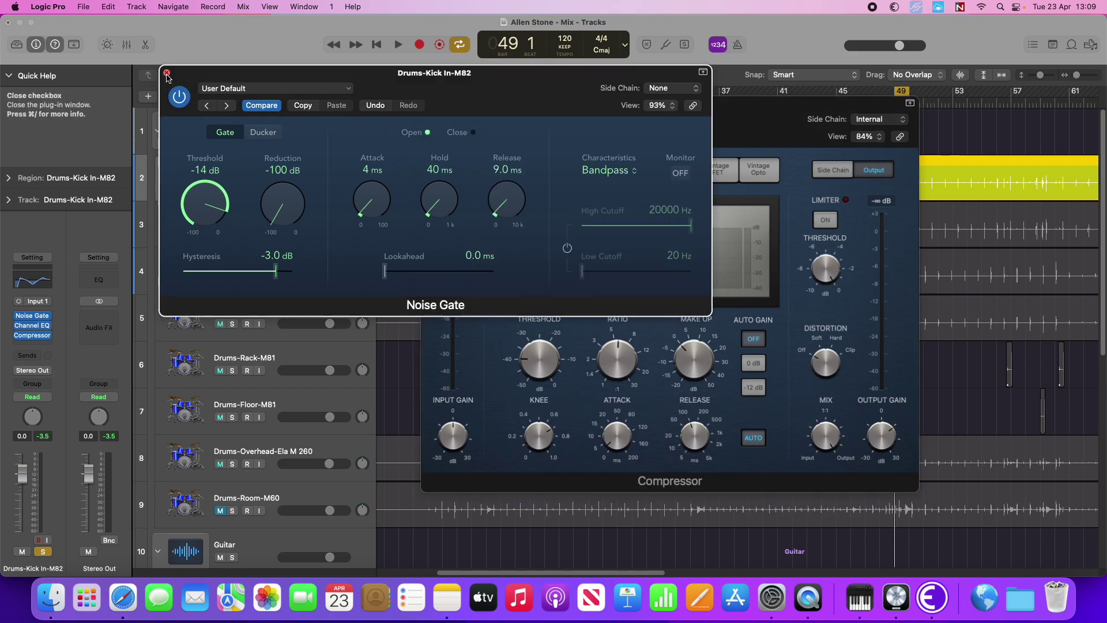
{"action": "key", "text": "space"}
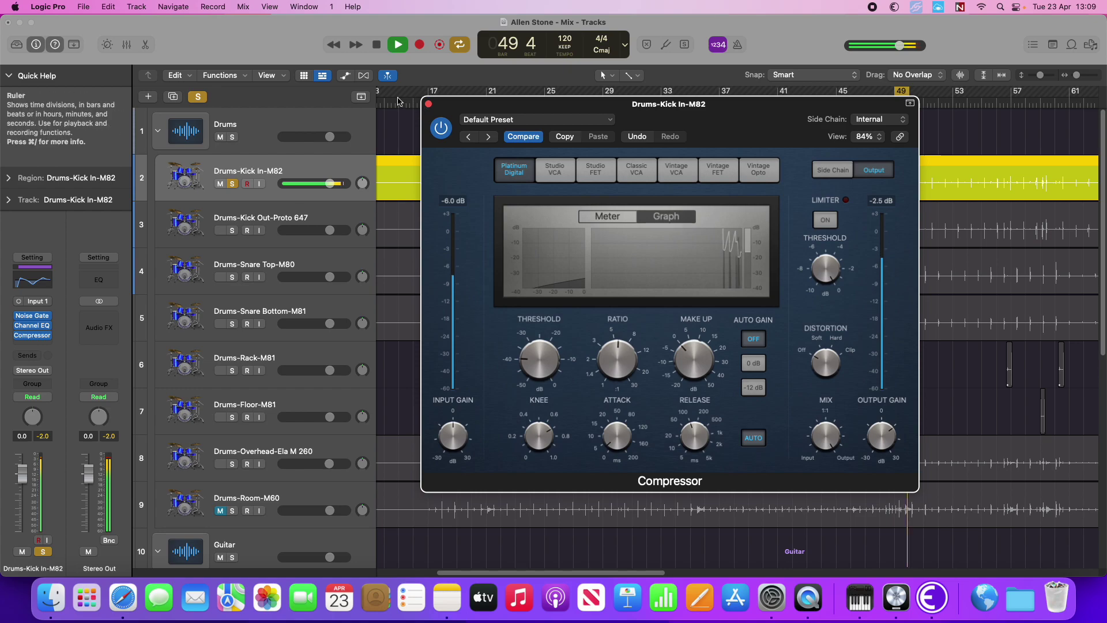
{"action": "key", "text": "space"}
{"action": "key", "text": "super+w"}
Copy the Kick In compressor to the Kick Out track in the mixer and solo Kick Out as well.
{"action": "left_click", "coordinate": [343, 218]}
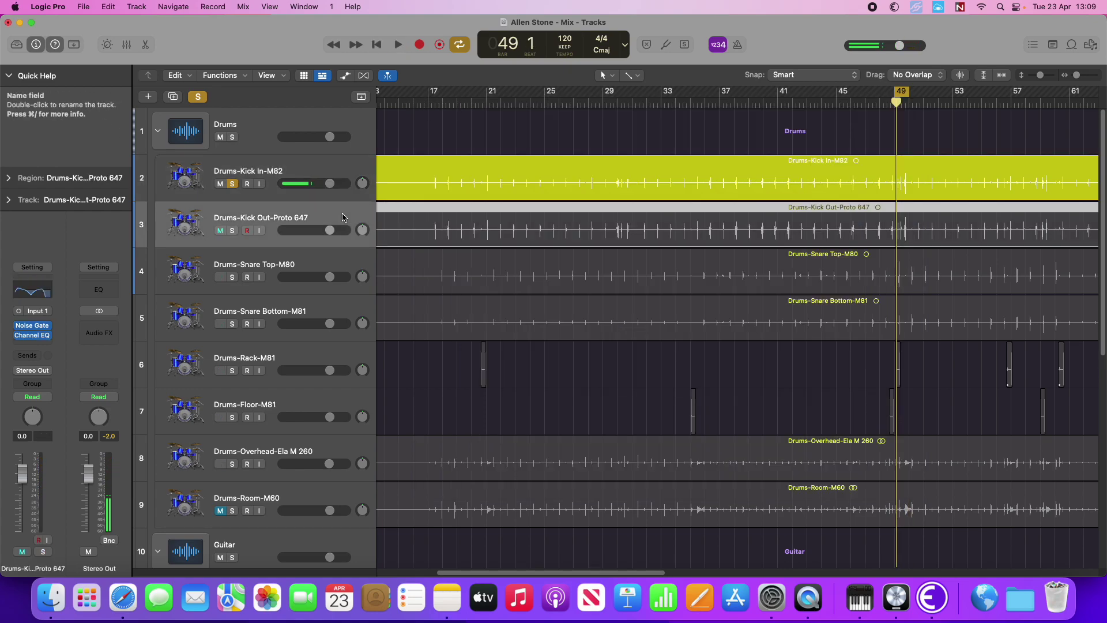
{"action": "key", "text": "x"}
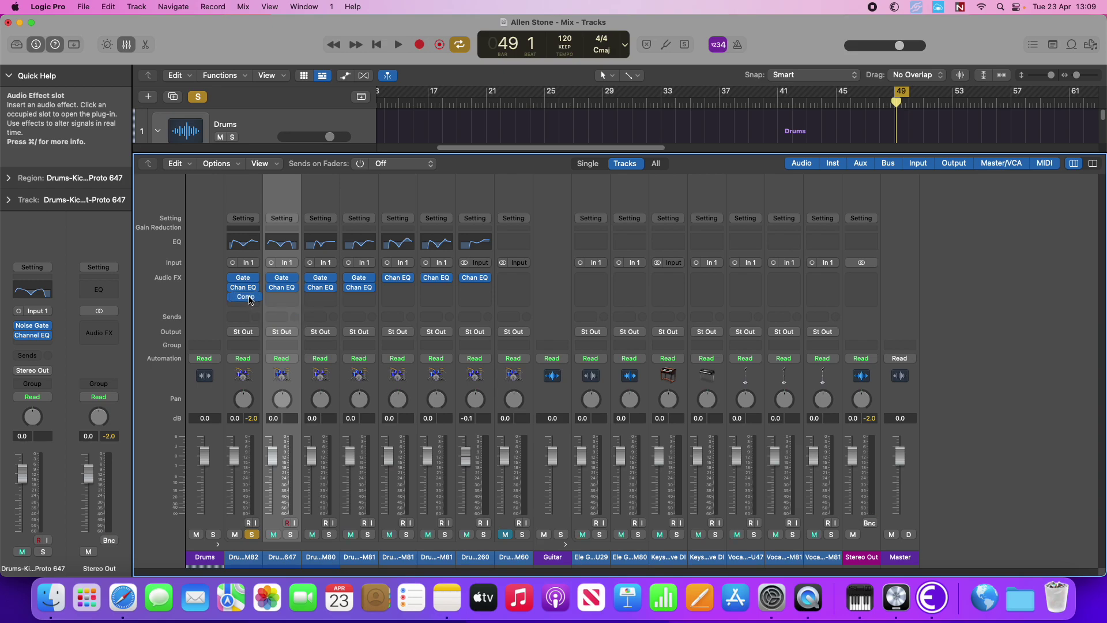
{"action": "left_click_drag", "start_coordinate": [287, 299], "coordinate": [286, 297]}
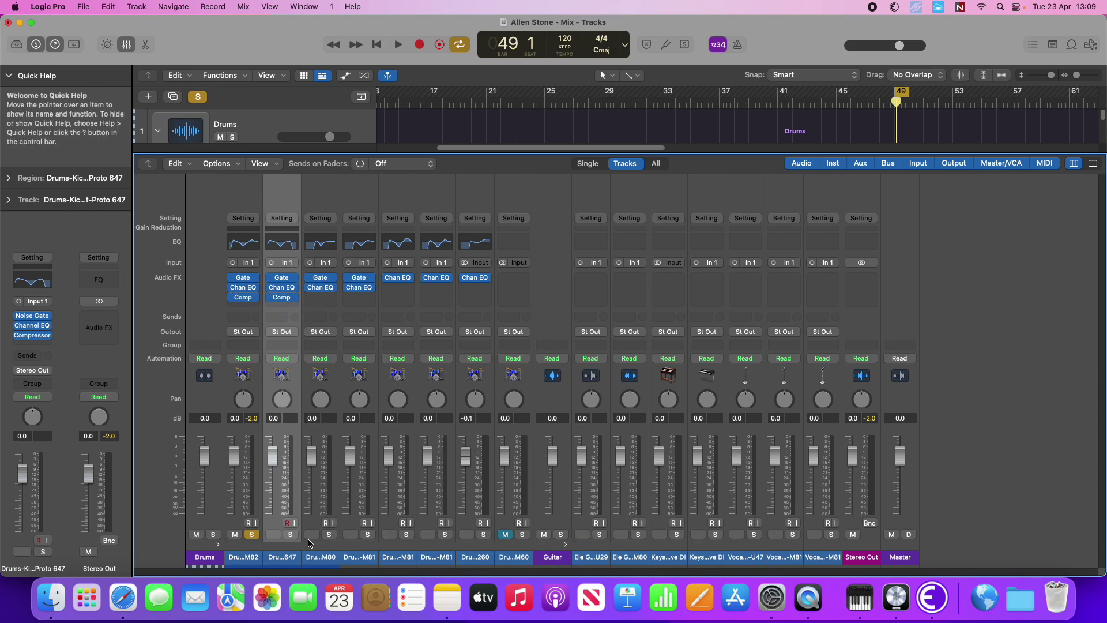
{"action": "left_click", "coordinate": [292, 536]}
{"action": "left_click", "coordinate": [285, 313]}
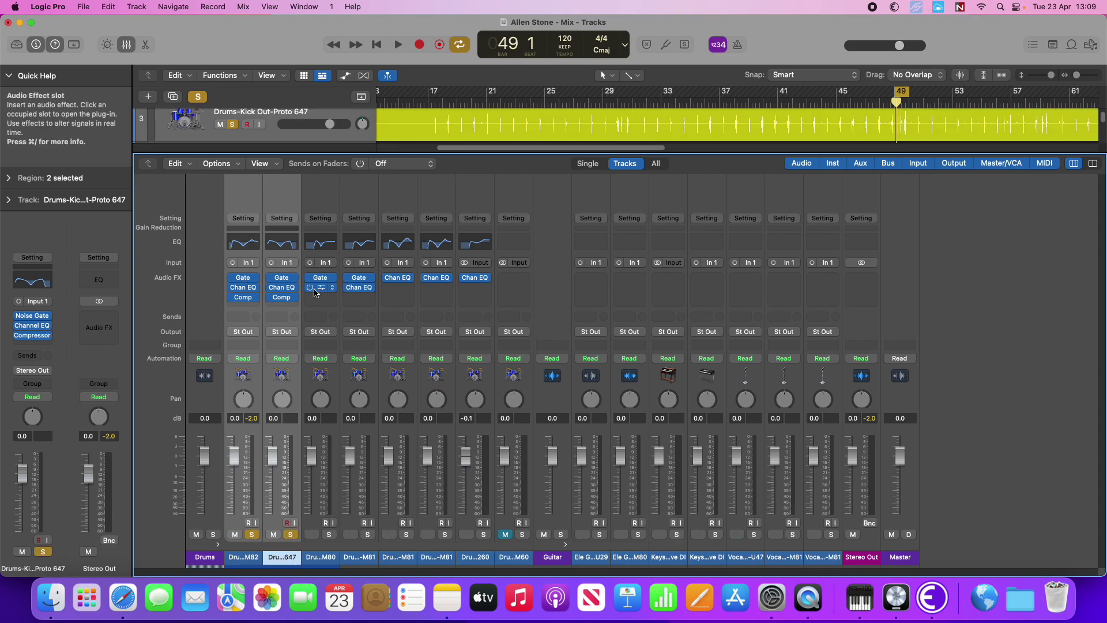
Play the loop with the Kick Out and Kick In compressors open side by side.
{"action": "key", "text": "space"}
{"action": "left_click", "coordinate": [282, 297]}
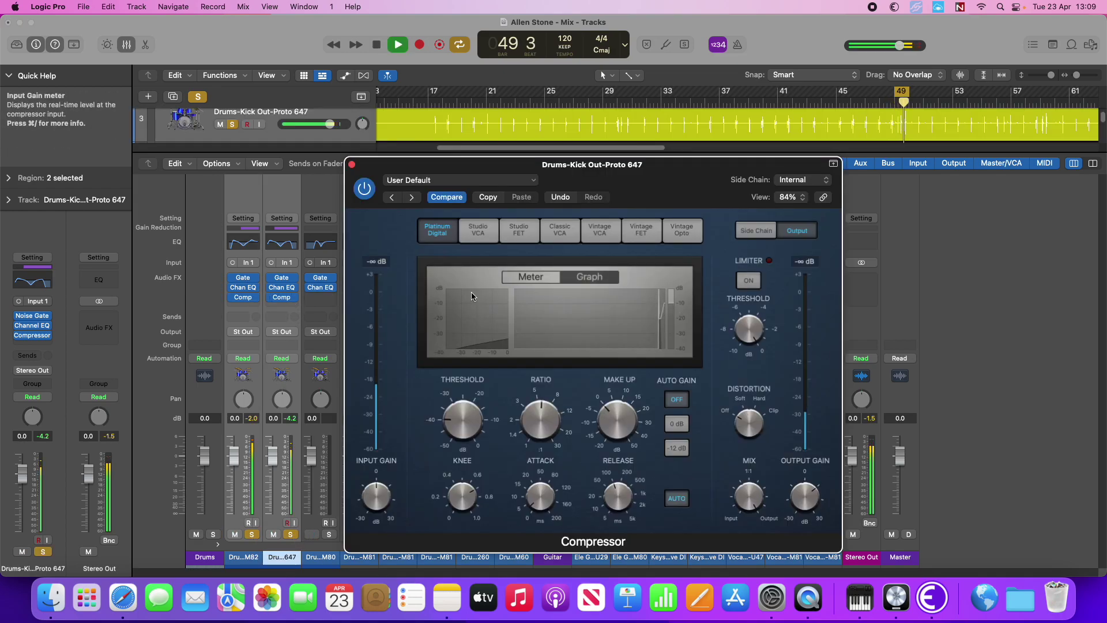
{"action": "left_click_drag", "start_coordinate": [651, 182], "coordinate": [779, 179]}
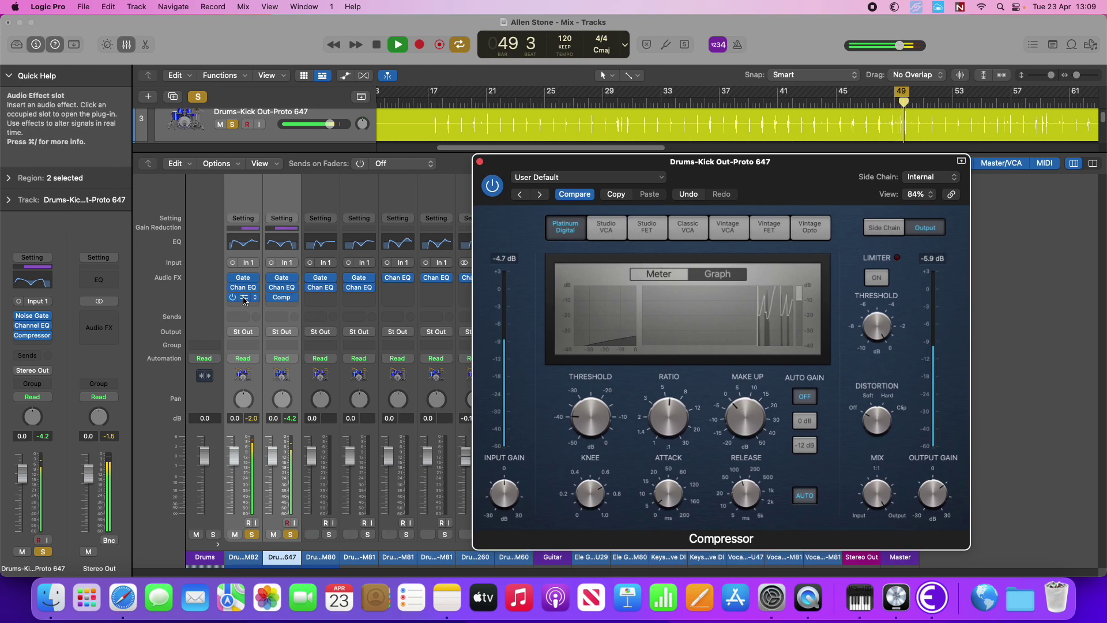
{"action": "left_click", "coordinate": [242, 298]}
{"action": "left_click_drag", "start_coordinate": [793, 136], "coordinate": [507, 156]}
{"action": "left_click_drag", "start_coordinate": [749, 160], "coordinate": [811, 122]}
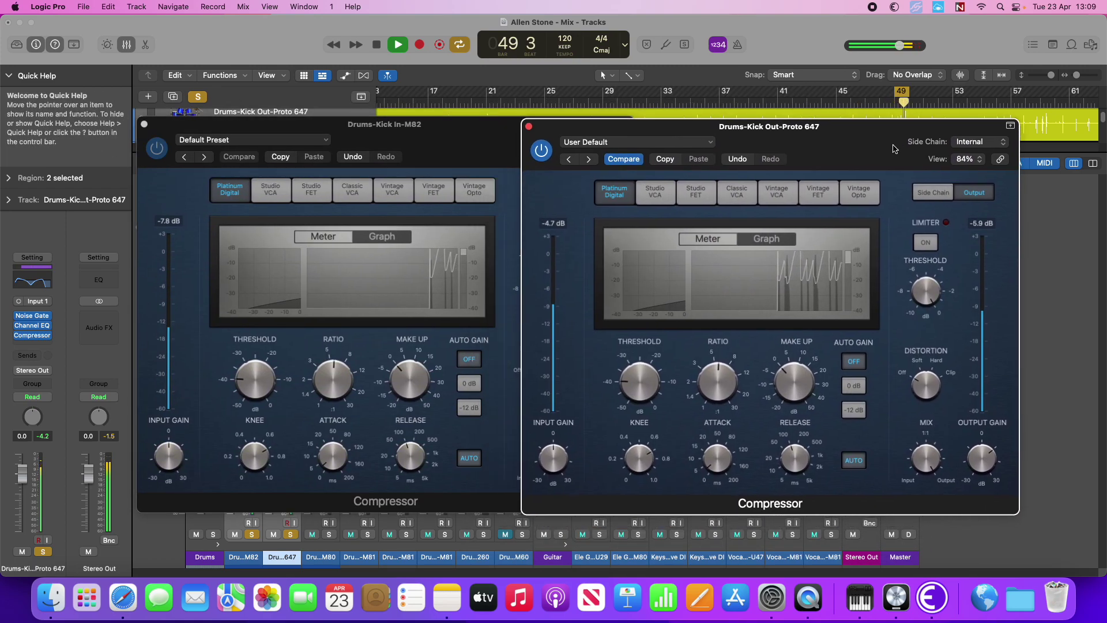
{"action": "left_click_drag", "start_coordinate": [506, 156], "coordinate": [488, 153]}
{"action": "left_click_drag", "start_coordinate": [750, 124], "coordinate": [748, 105]}
Set the Kick Out compressor's attack to 18.5 ms while the loop plays, and stop playback.
{"action": "mouse_move", "coordinate": [649, 379]}
{"action": "mouse_move", "coordinate": [739, 405]}
{"action": "left_click_drag", "start_coordinate": [739, 406], "coordinate": [730, 437]}
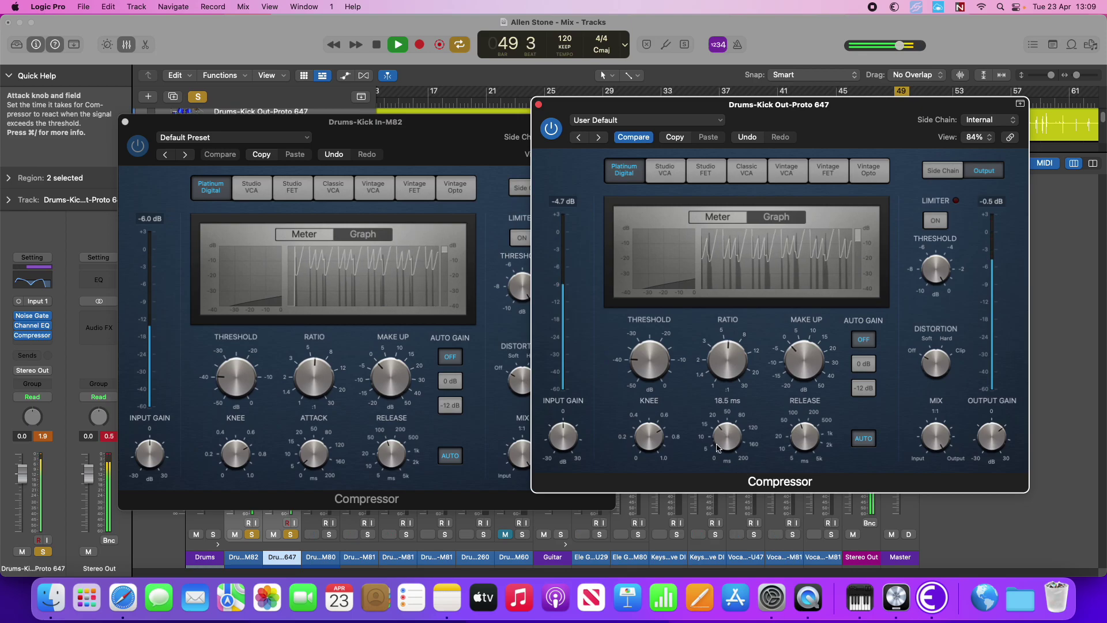
{"action": "key", "text": "space"}
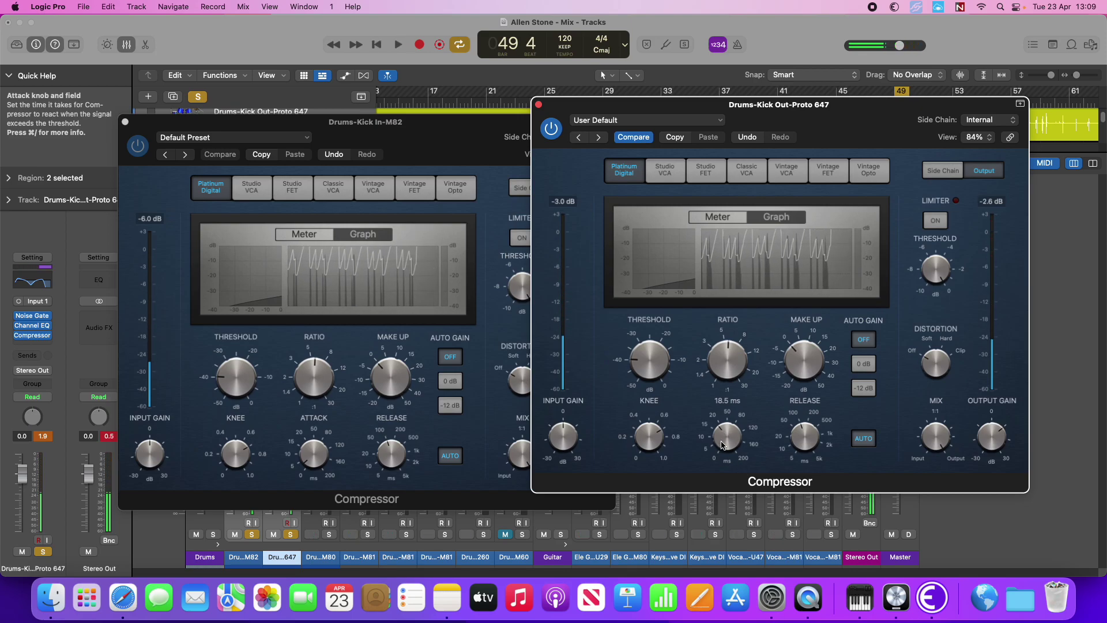
Space the two compressor windows apart and set the Kick Out compressor's release to 24 ms while the loop plays.
{"action": "left_click_drag", "start_coordinate": [468, 155], "coordinate": [460, 149]}
{"action": "left_click_drag", "start_coordinate": [826, 121], "coordinate": [852, 113]}
{"action": "left_click_drag", "start_coordinate": [533, 149], "coordinate": [507, 136]}
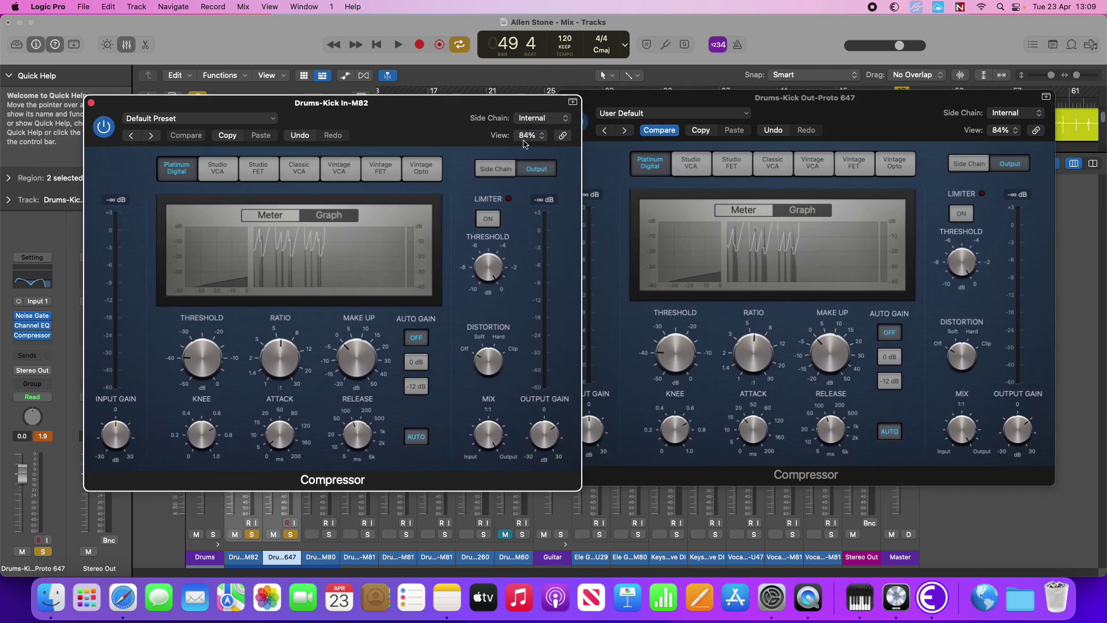
{"action": "left_click", "coordinate": [667, 231]}
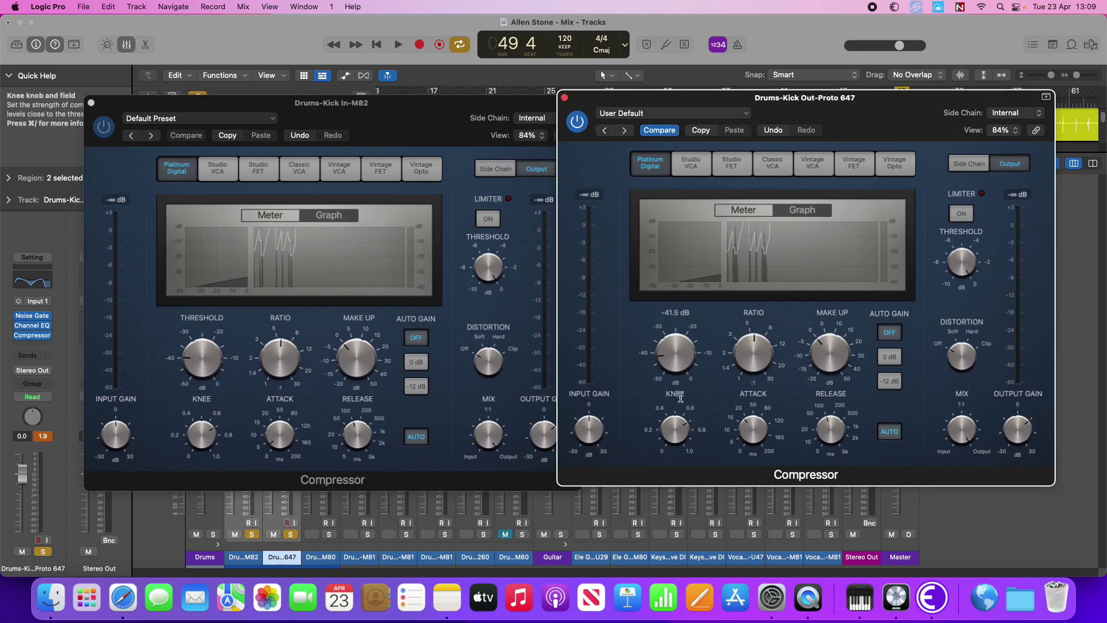
{"action": "key", "text": "space"}
{"action": "left_click_drag", "start_coordinate": [830, 431], "coordinate": [826, 455]}
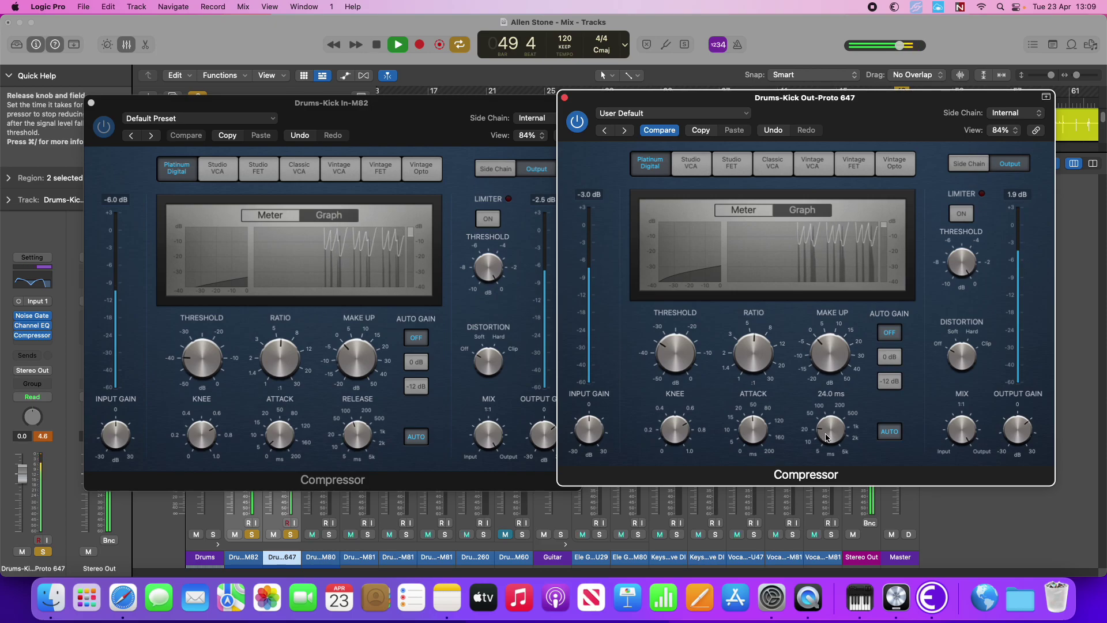
Close the Kick Out and Kick In compressors and stop playback.
{"action": "left_click", "coordinate": [565, 97]}
{"action": "key", "text": "space"}
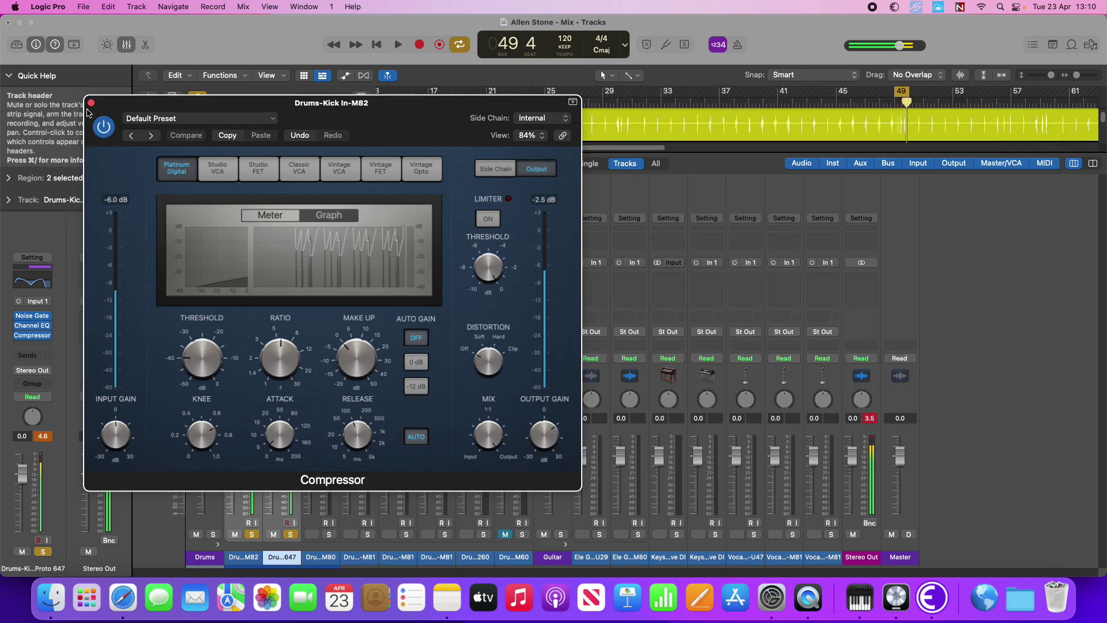
{"action": "left_click", "coordinate": [91, 103]}
Insert a mono Compressor on the Snare Top track, turn its auto gain off and show the graph display.
{"action": "left_click", "coordinate": [310, 547]}
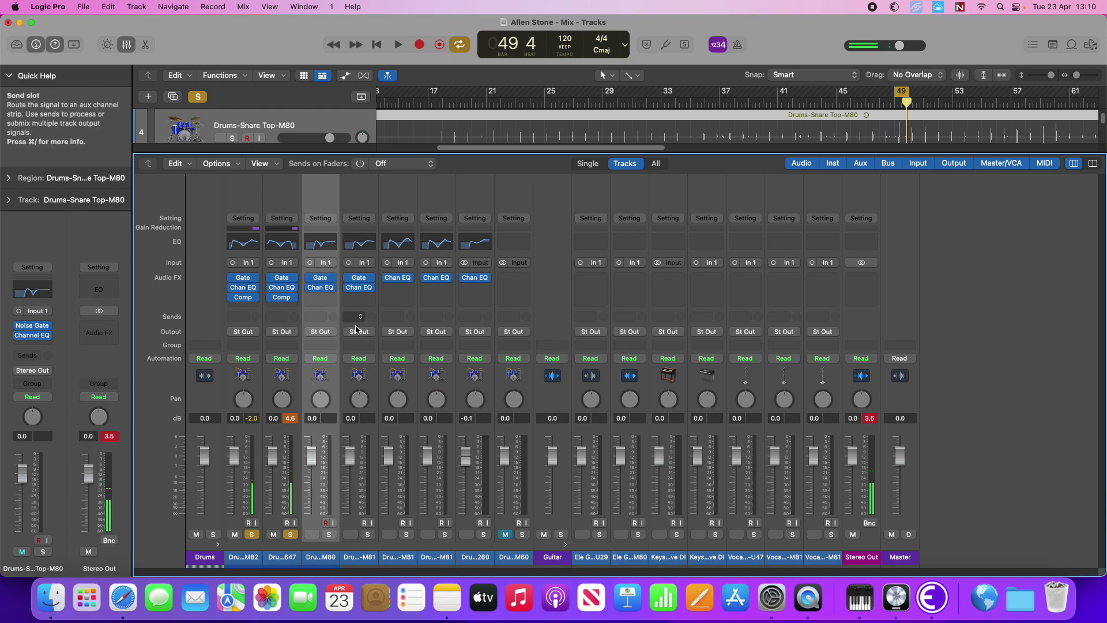
{"action": "left_click", "coordinate": [327, 303]}
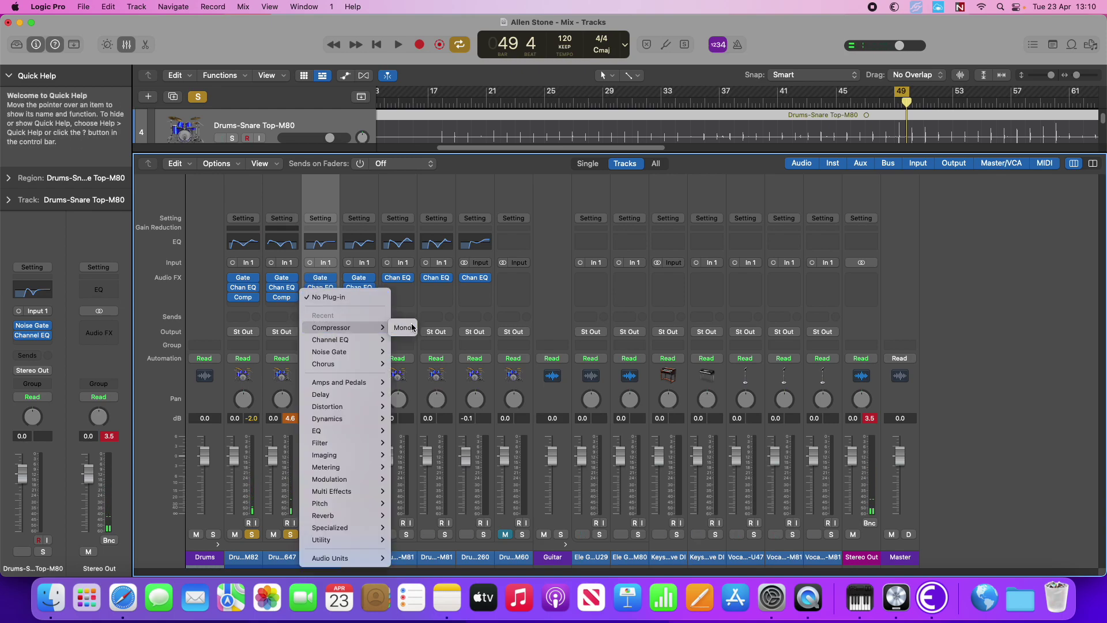
{"action": "left_click", "coordinate": [409, 328]}
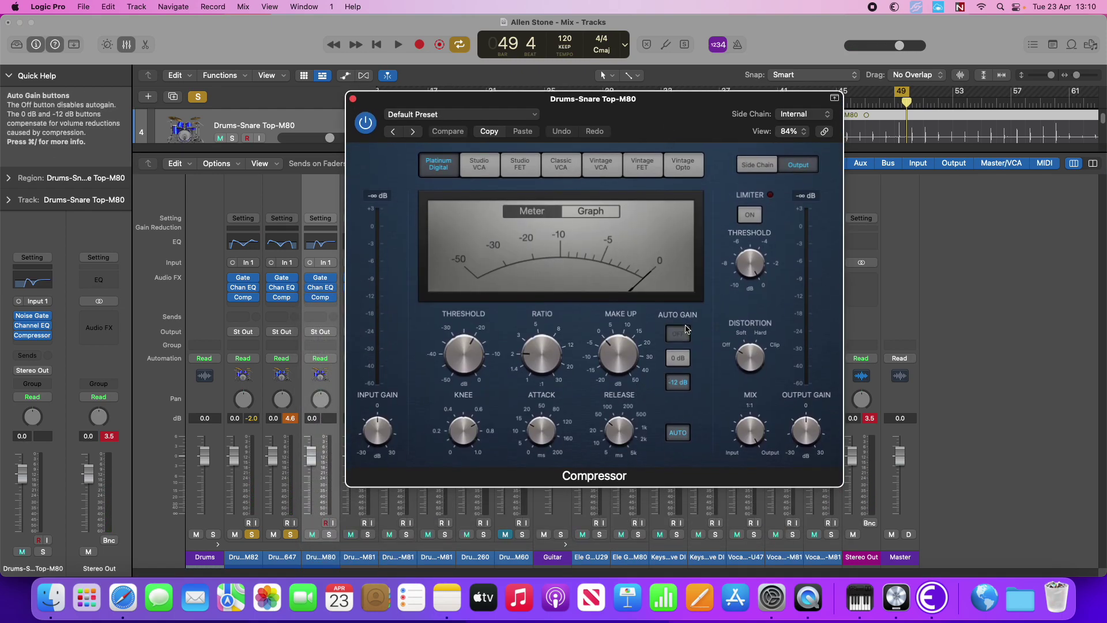
{"action": "left_click", "coordinate": [679, 334]}
{"action": "left_click", "coordinate": [592, 211]}
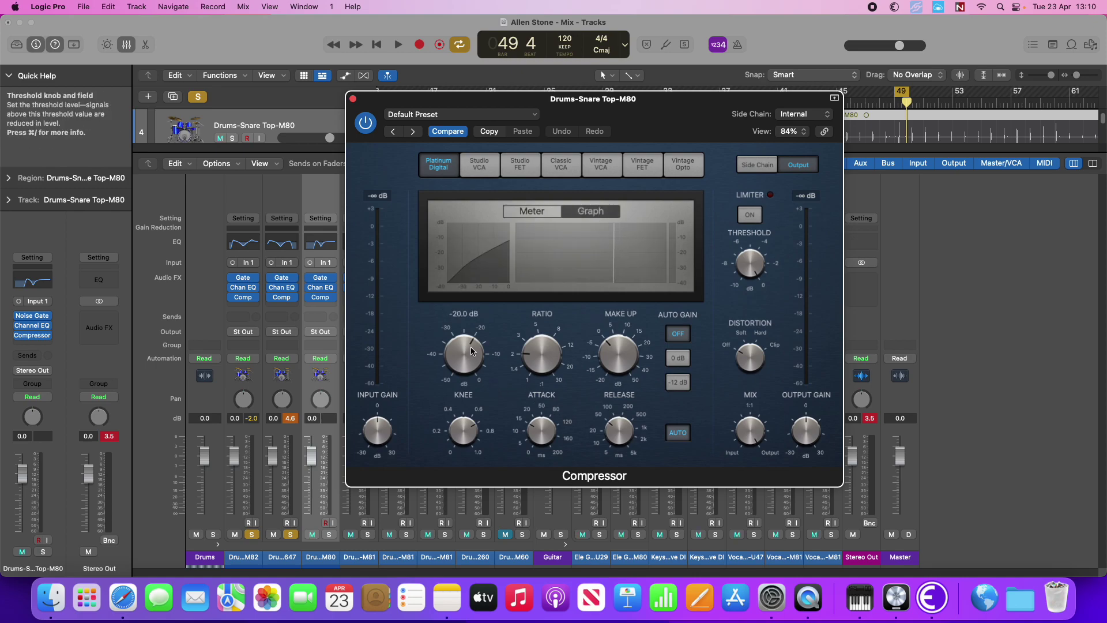
Set the Snare Top compressor's ratio to 1:1, and lower its threshold to about -25 dB with the snare soloed.
{"action": "left_click_drag", "start_coordinate": [543, 353], "coordinate": [558, 398]}
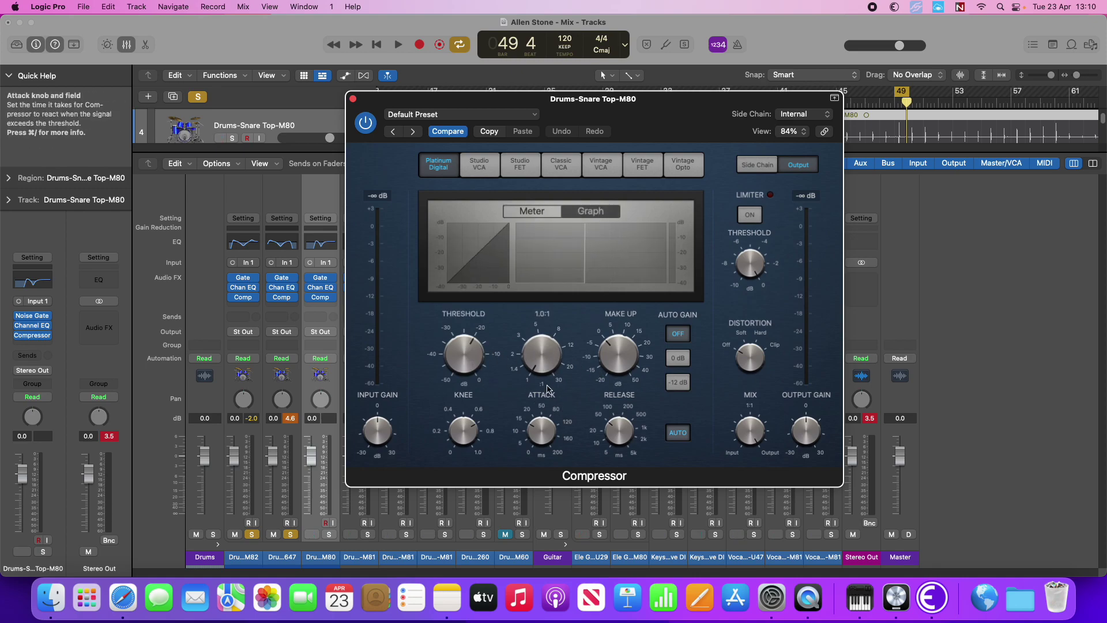
{"action": "key", "text": "space"}
{"action": "left_click_drag", "start_coordinate": [470, 353], "coordinate": [468, 364]}
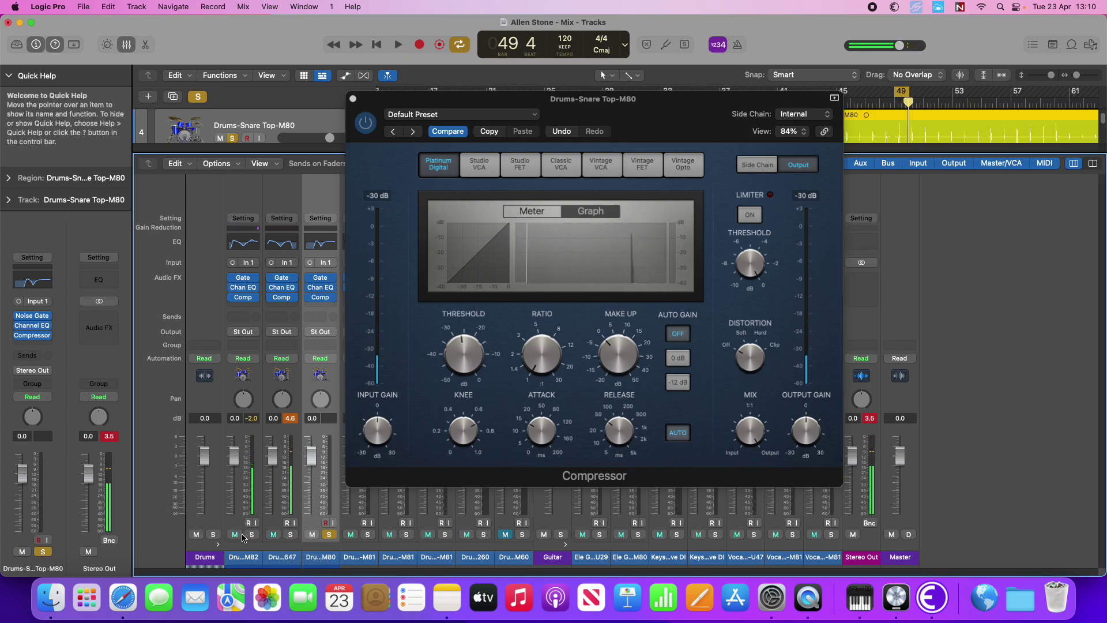
Fine-tune the Snare Top compressor's threshold and raise its ratio to 2.8:1 while the soloed snare plays.
{"action": "left_click_drag", "start_coordinate": [468, 353], "coordinate": [468, 361]}
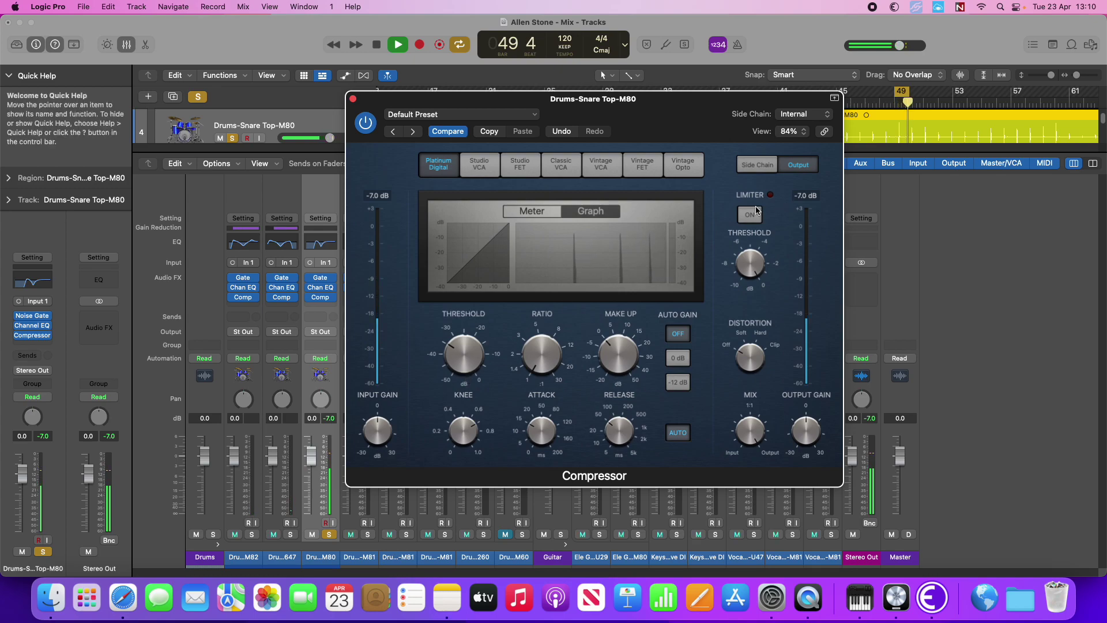
{"action": "mouse_move", "coordinate": [536, 353]}
{"action": "left_mouse_down"}
{"action": "mouse_move", "coordinate": [537, 343]}
{"action": "mouse_move", "coordinate": [543, 360]}
{"action": "left_mouse_up"}
{"action": "key", "text": "space"}
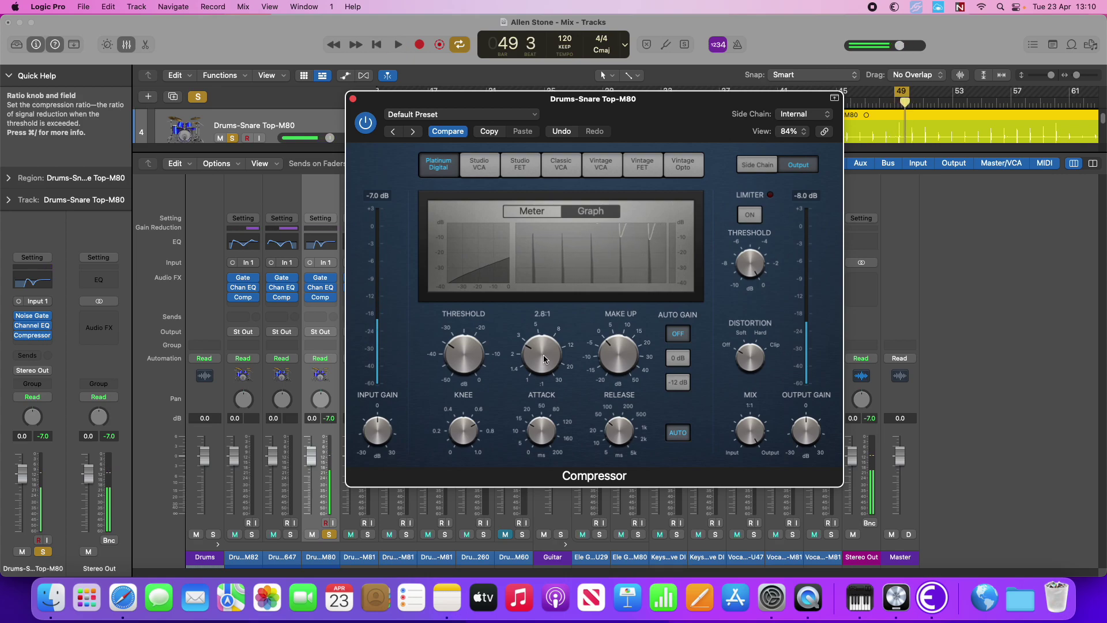
Shrink the compressor window to 67% and enlarge the tracks area to examine the Snare Top waveform's peaks.
{"action": "left_click_drag", "start_coordinate": [840, 486], "coordinate": [601, 399]}
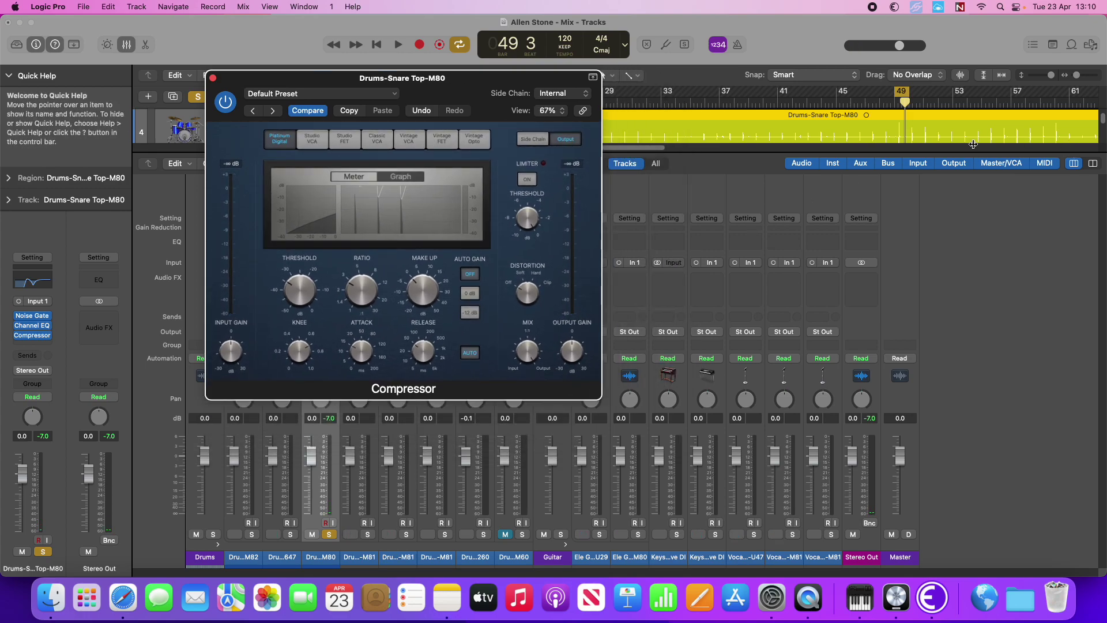
{"action": "left_click_drag", "start_coordinate": [969, 154], "coordinate": [970, 379]}
{"action": "left_click_drag", "start_coordinate": [1051, 76], "coordinate": [1080, 78]}
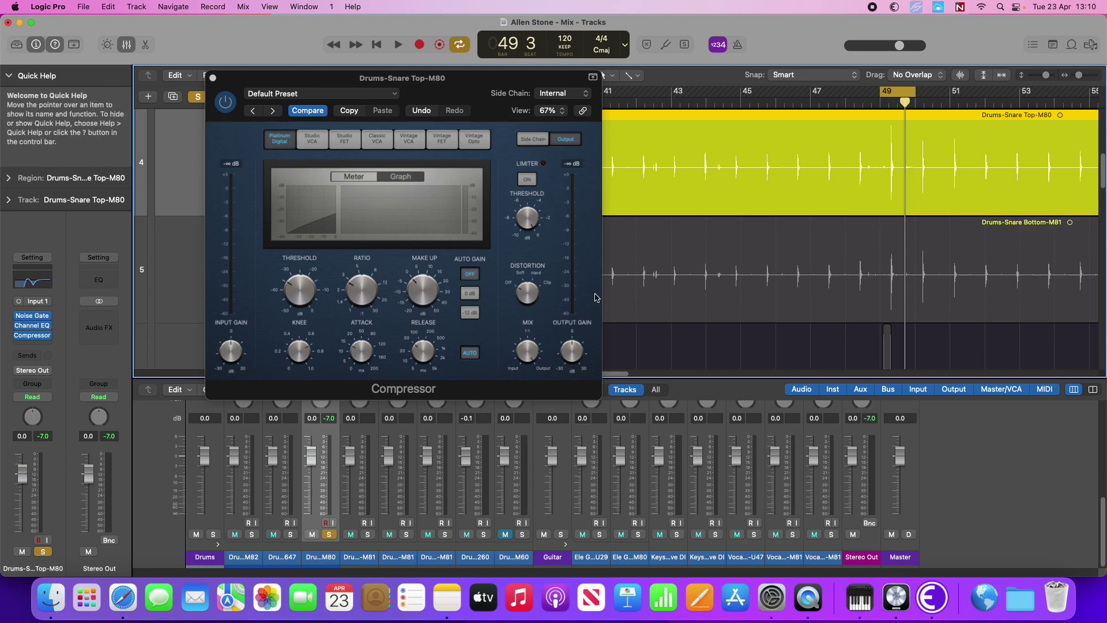
Fine-tune the Snare Top compressor while the soloed snare loop plays, and close its window.
{"action": "mouse_move", "coordinate": [382, 286]}
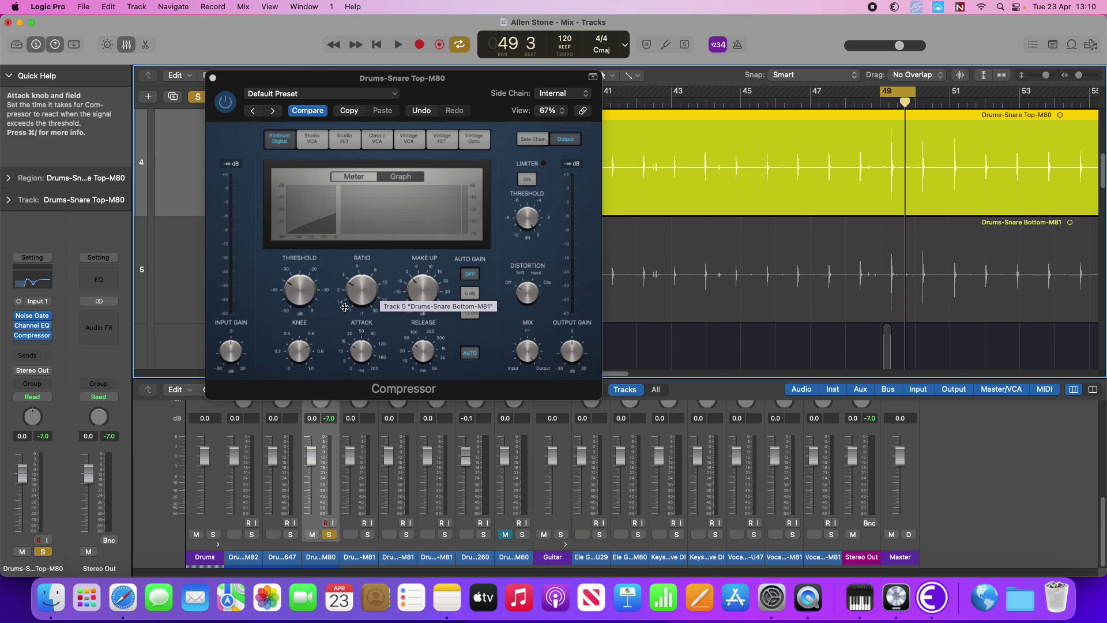
{"action": "key", "text": "space"}
{"action": "left_click", "coordinate": [299, 292]}
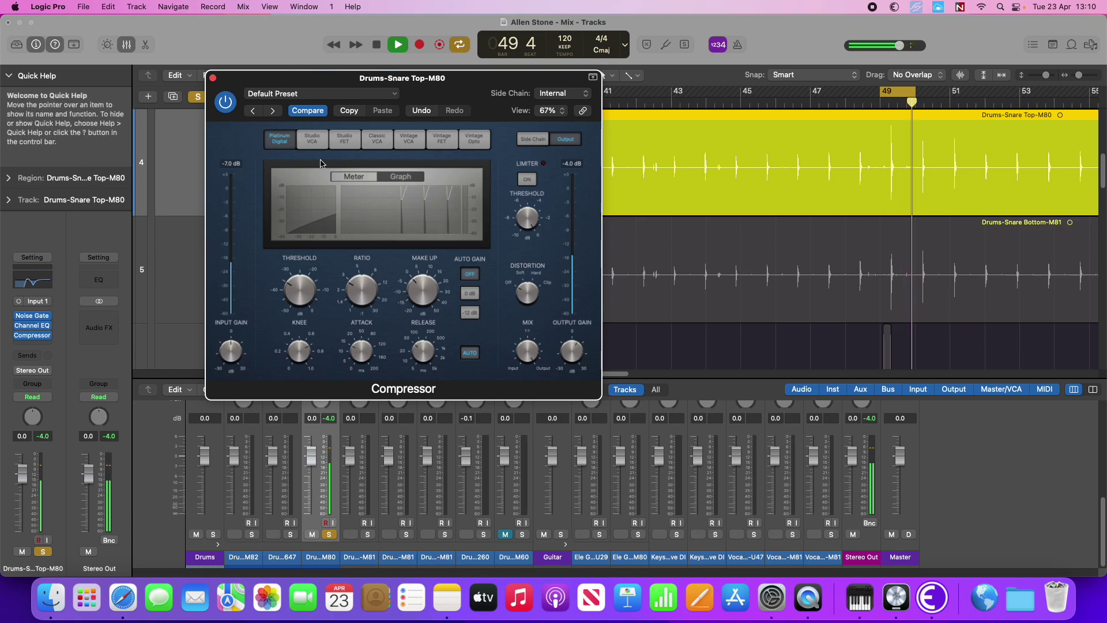
{"action": "key", "text": "space"}
{"action": "key", "text": "super+w"}
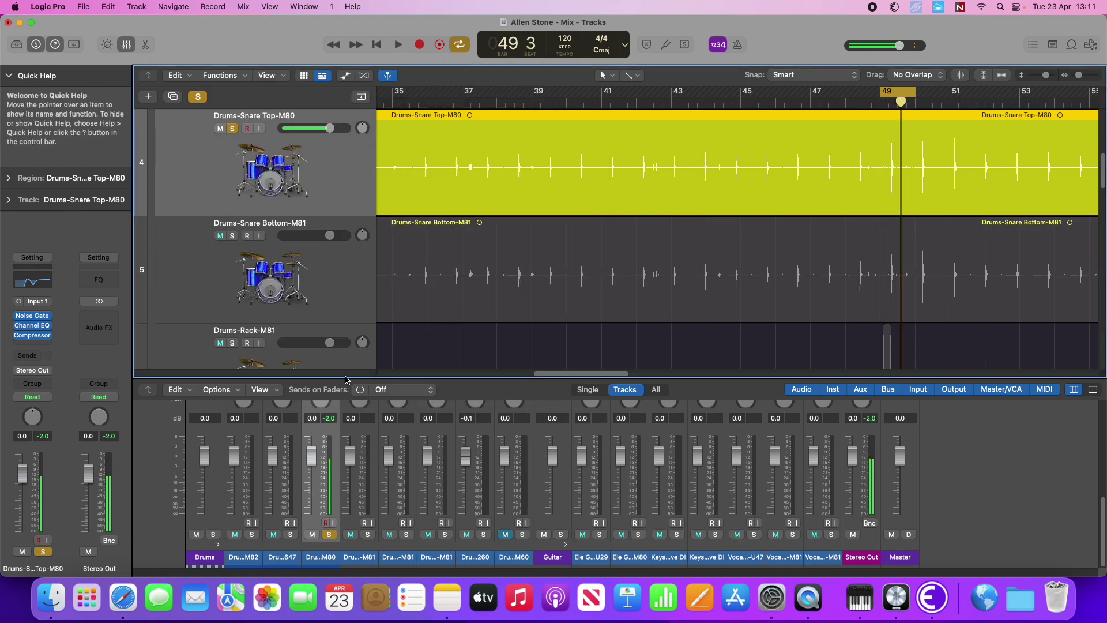
Copy the Snare Top compressor to the Snare Bottom track in the mixer and start the loop.
{"action": "left_click_drag", "start_coordinate": [366, 378], "coordinate": [365, 196]}
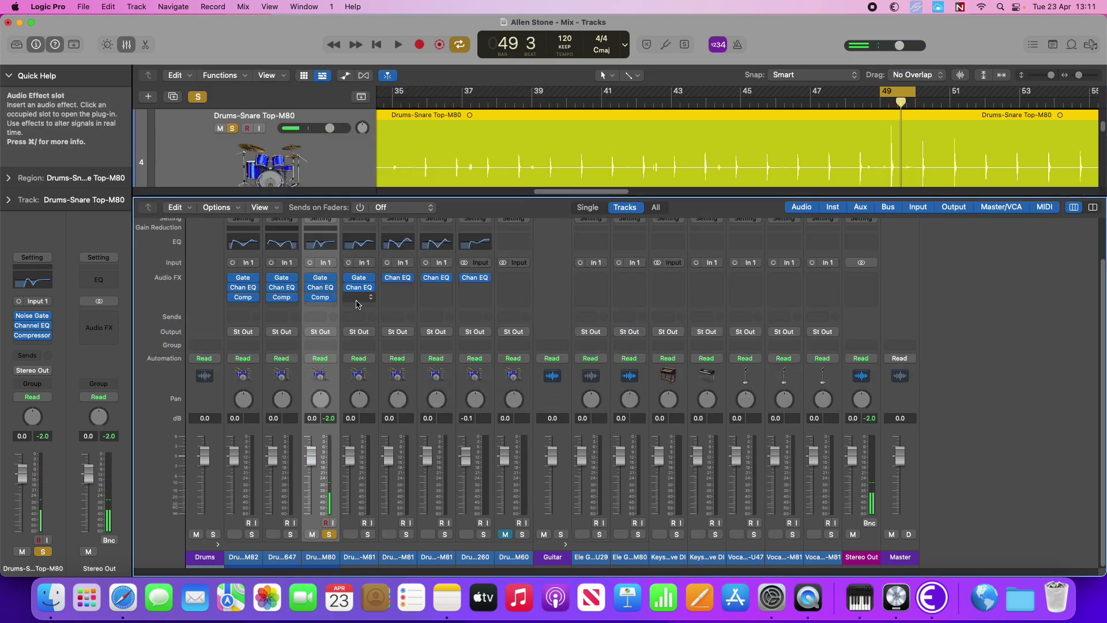
{"action": "left_click_drag", "start_coordinate": [321, 304], "coordinate": [358, 297]}
{"action": "key", "text": "space"}
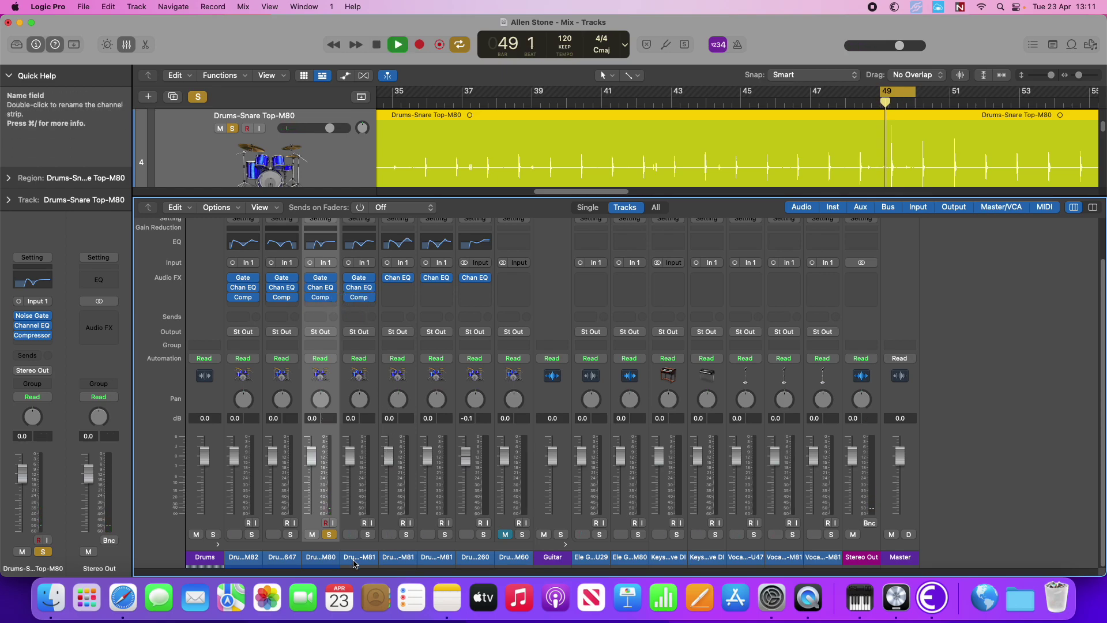
Solo the kick, snare and overhead tracks, and lower the overhead's volume to -4.7 dB.
{"action": "left_click_drag", "start_coordinate": [365, 535], "coordinate": [252, 535]}
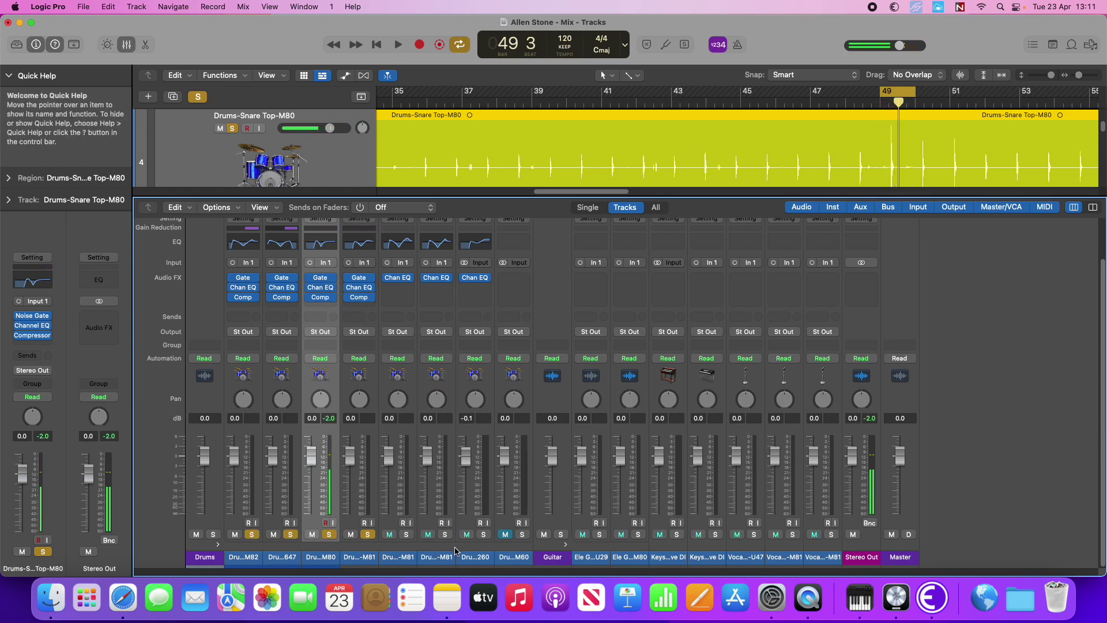
{"action": "left_click", "coordinate": [473, 555]}
{"action": "left_click", "coordinate": [483, 535]}
{"action": "mouse_move", "coordinate": [466, 455]}
{"action": "left_mouse_down"}
{"action": "mouse_move", "coordinate": [465, 508]}
{"action": "mouse_move", "coordinate": [469, 469]}
{"action": "left_mouse_up"}
{"action": "key", "text": "space"}
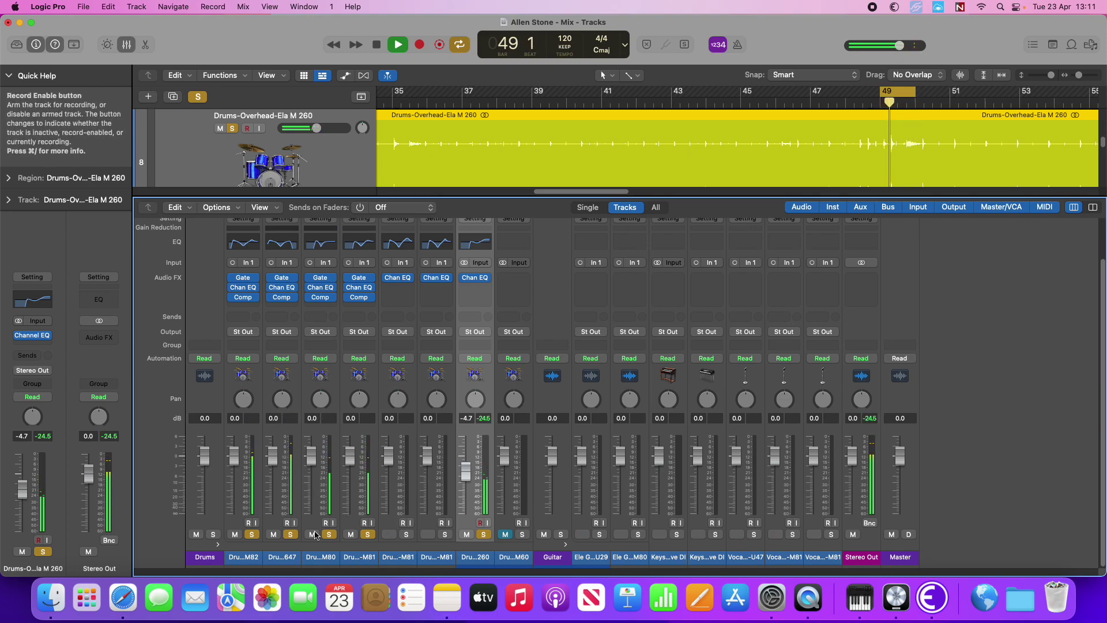
Lower the Kick In and Kick Out volumes together to -3.7 dB during playback.
{"action": "left_click", "coordinate": [243, 556]}
{"action": "left_click", "coordinate": [282, 556], "text": "shift"}
{"action": "left_click_drag", "start_coordinate": [233, 456], "coordinate": [234, 464]}
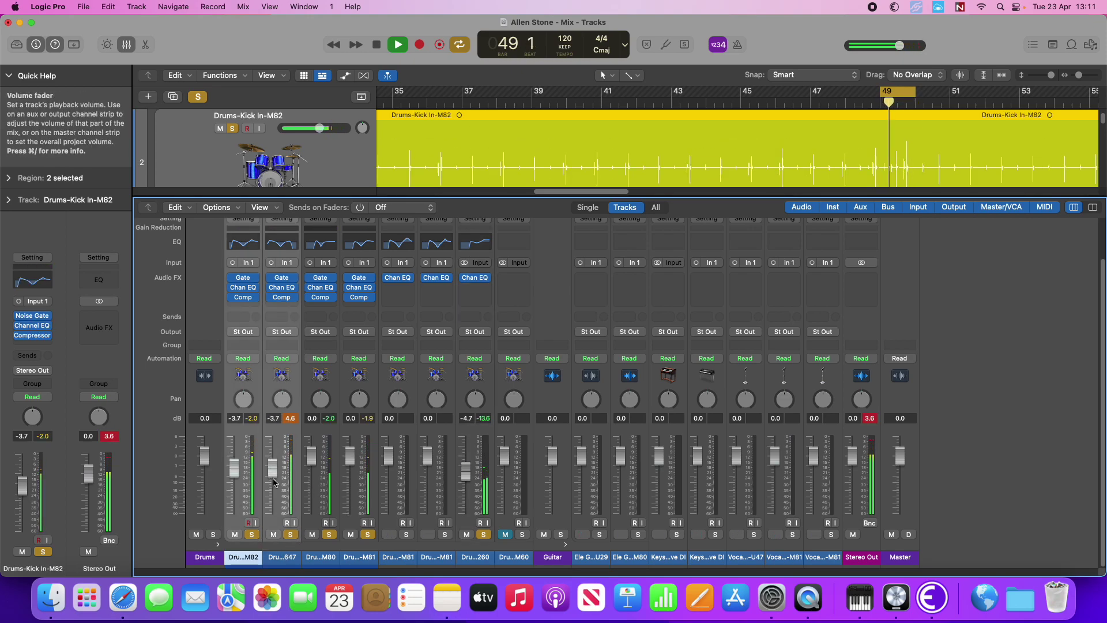
Set the cycle range from bar 42 to bar 50 and play the loop.
{"action": "left_click", "coordinate": [639, 95]}
{"action": "key", "text": "space"}
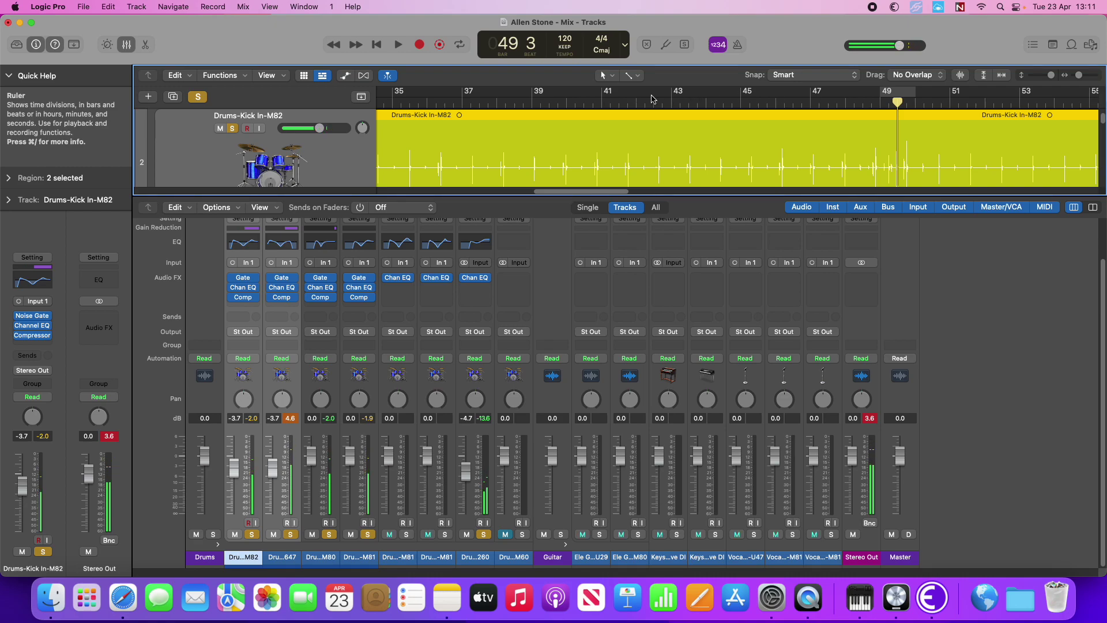
{"action": "left_click_drag", "start_coordinate": [639, 98], "coordinate": [914, 98]}
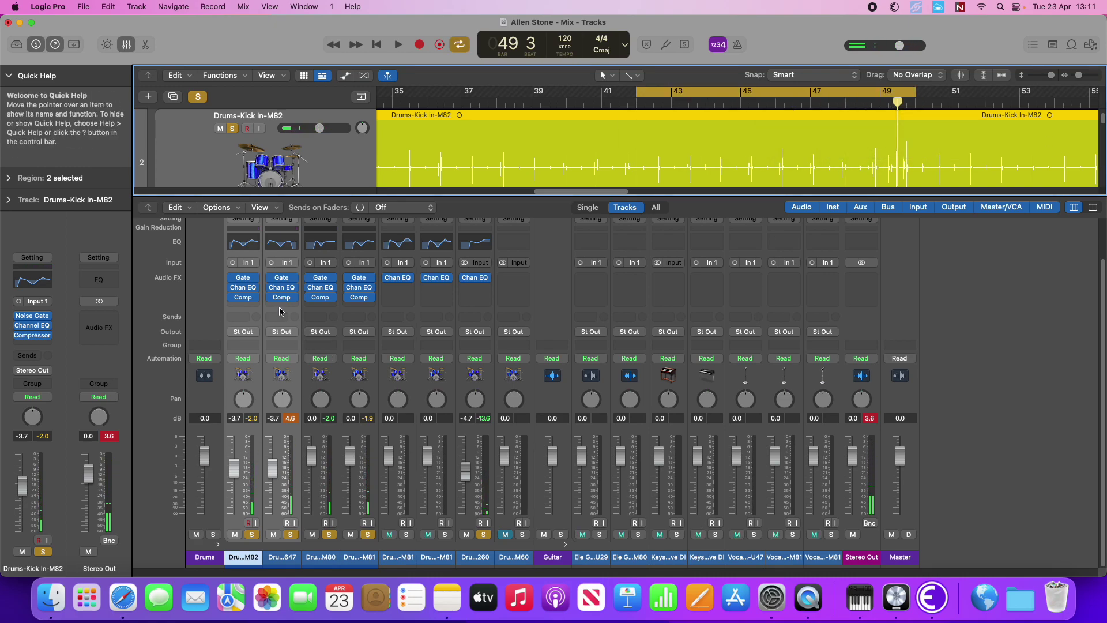
{"action": "key", "text": "space"}
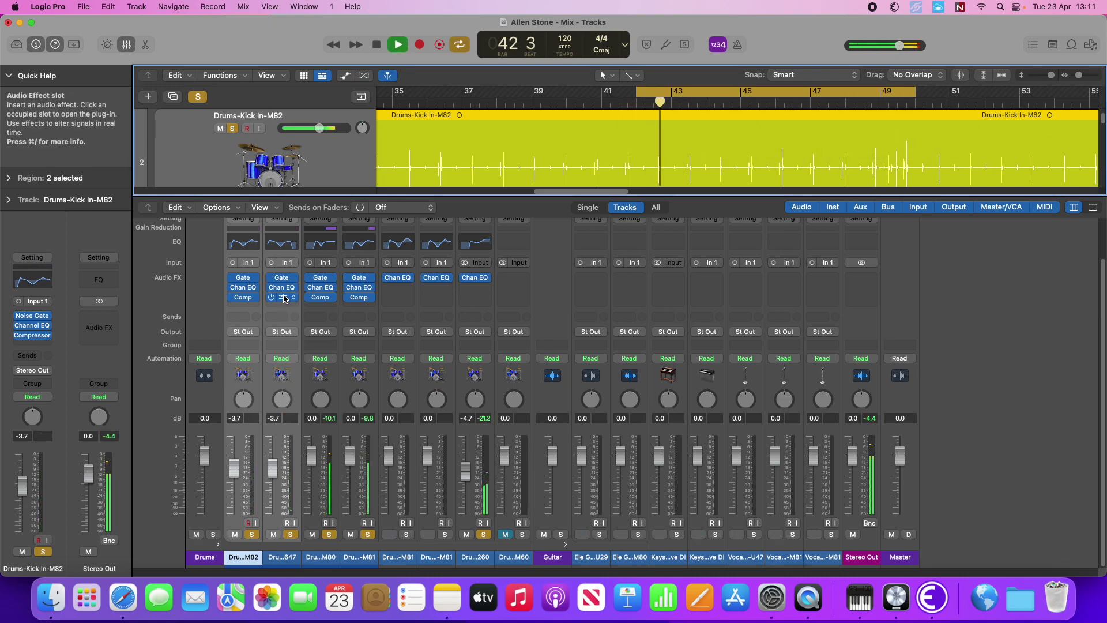
Check the Kick Out compressor during playback, and raise the overhead's volume to -1.1 dB.
{"action": "left_click", "coordinate": [284, 299]}
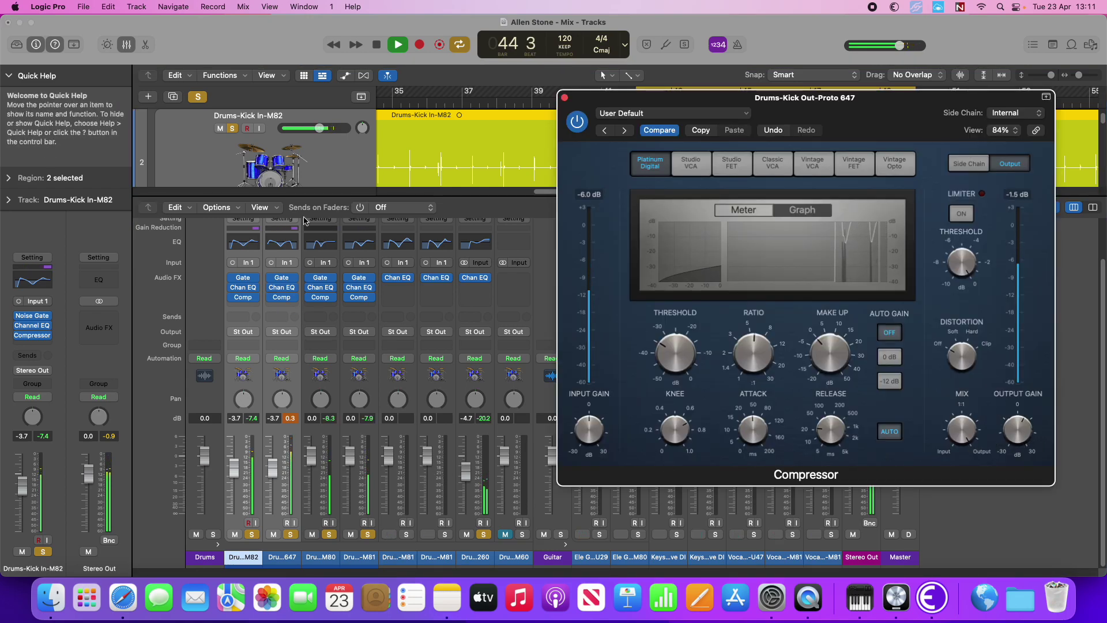
{"action": "left_click", "coordinate": [567, 97]}
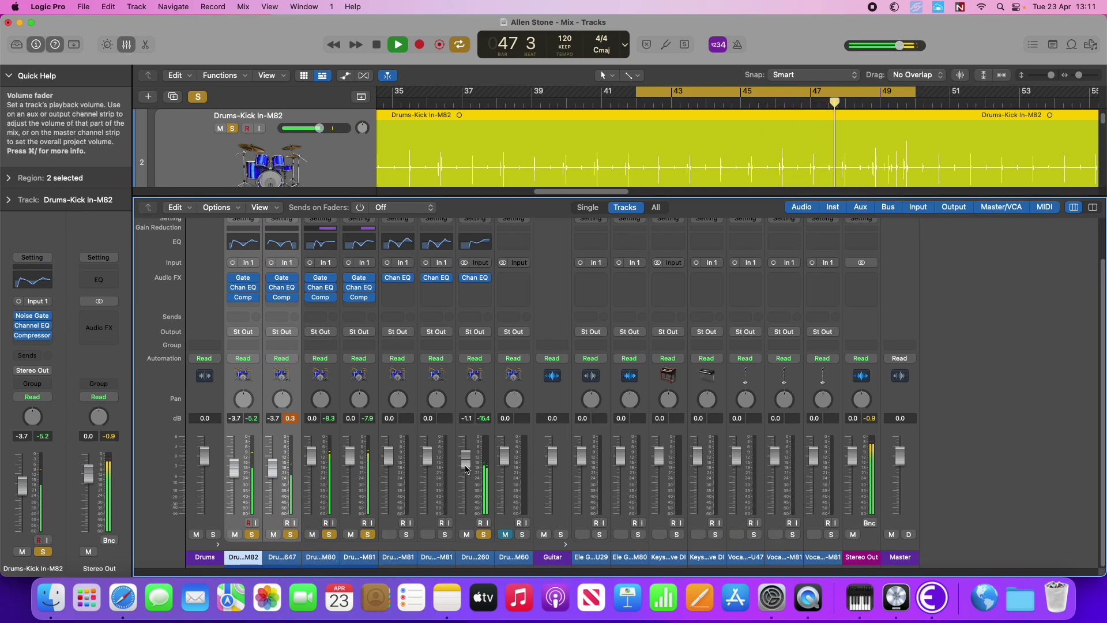
{"action": "left_click", "coordinate": [357, 557]}
{"action": "key", "text": "space"}
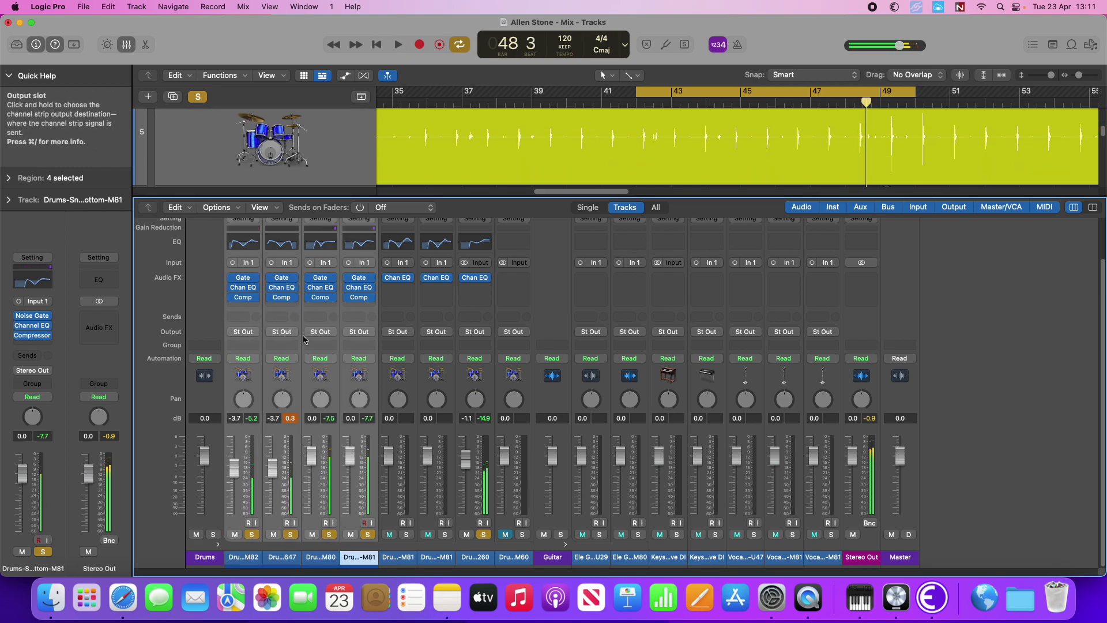
{"action": "key", "text": "space"}
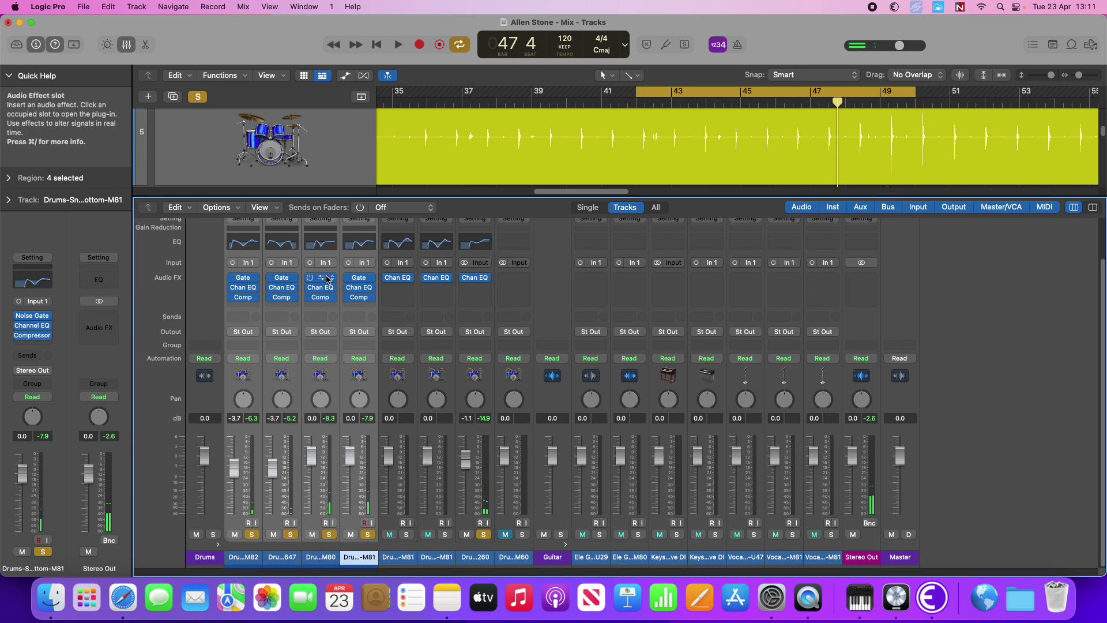
Solo the rack and floor tom tracks instead of the kicks and snares, and close the mixer.
{"action": "left_click", "coordinate": [381, 542]}
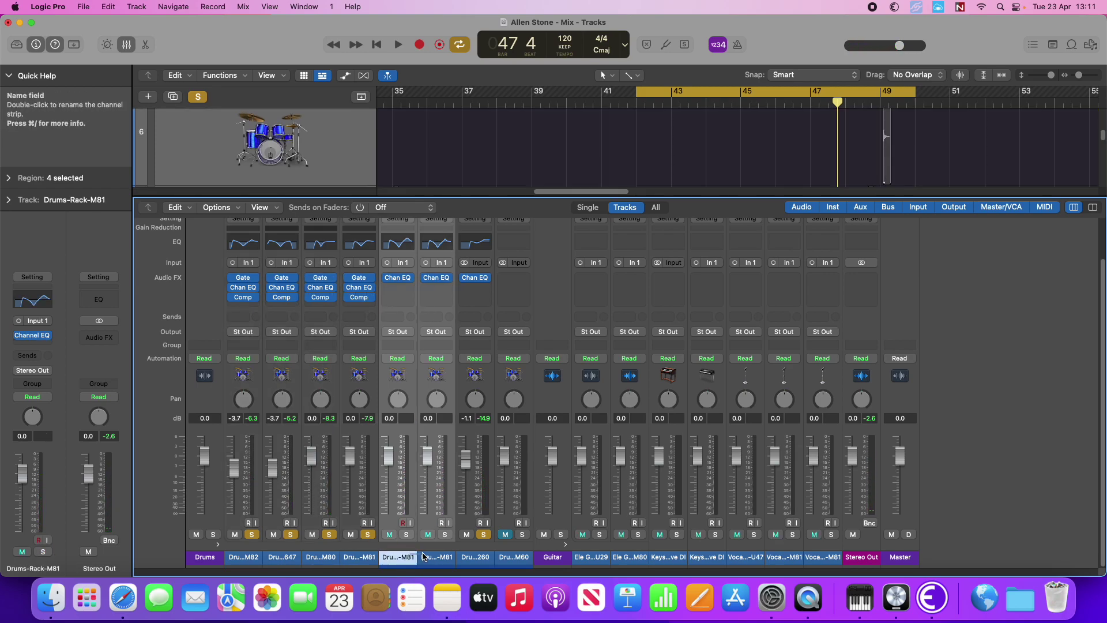
{"action": "left_click", "coordinate": [407, 534]}
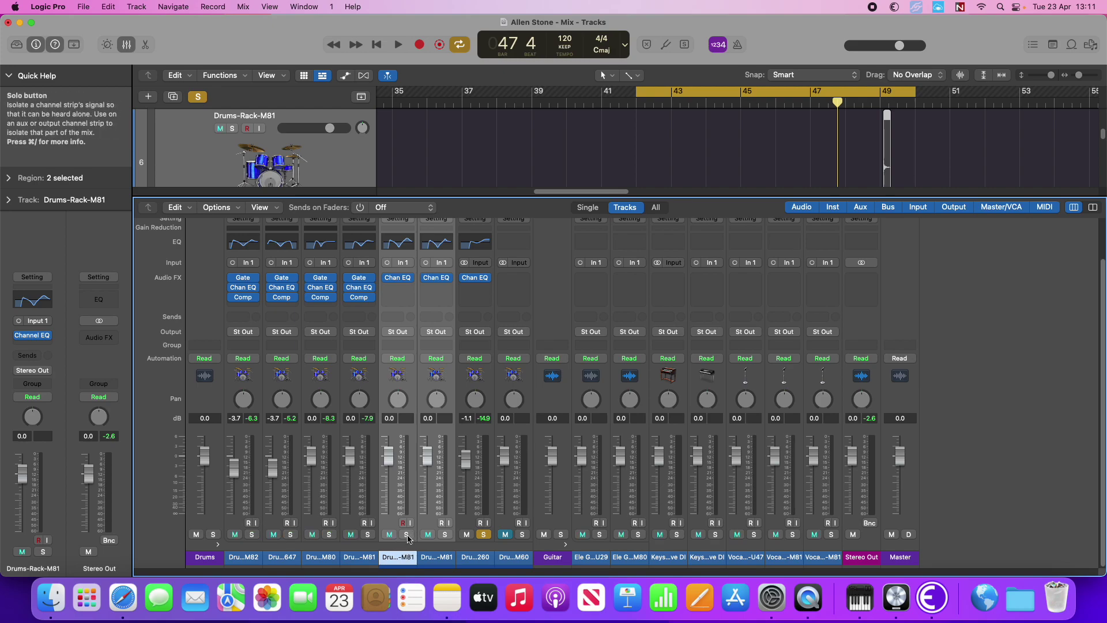
{"action": "key", "text": "x"}
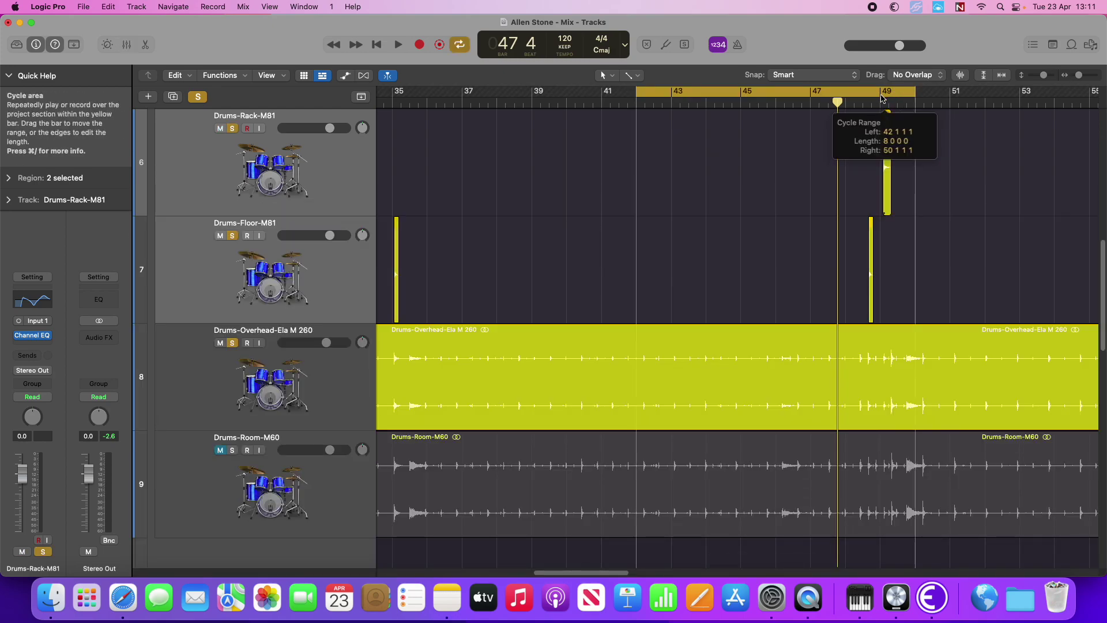
Shorten the cycle to the rack tom hit at bar 49 and play it with only the toms soloed.
{"action": "mouse_move", "coordinate": [882, 89]}
{"action": "left_mouse_down"}
{"action": "mouse_move", "coordinate": [916, 90]}
{"action": "mouse_move", "coordinate": [896, 99]}
{"action": "left_mouse_up"}
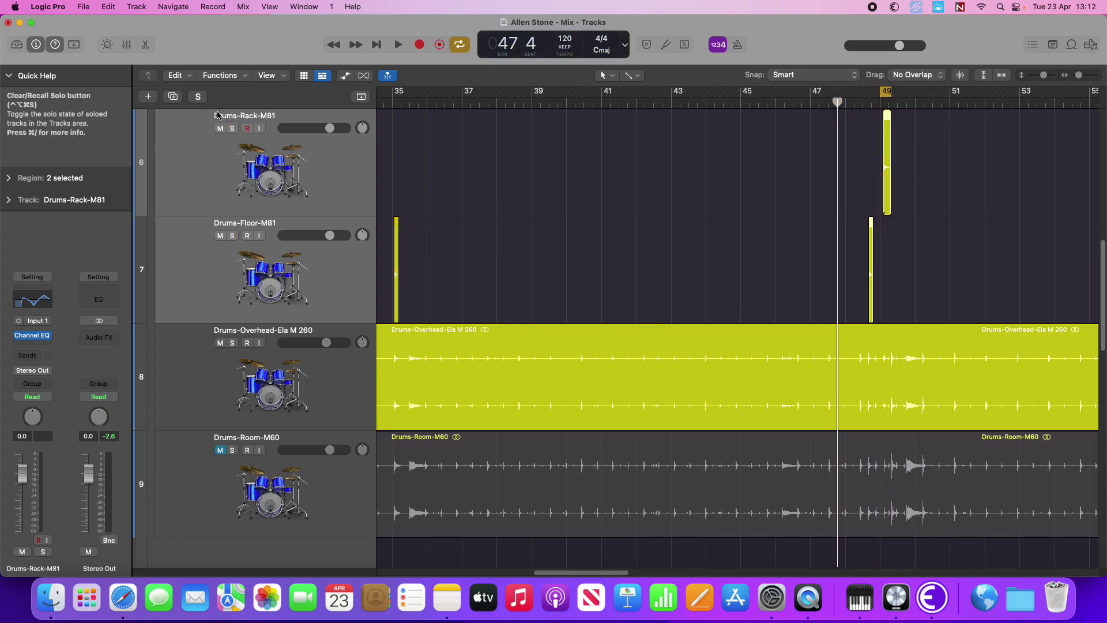
{"action": "left_click", "coordinate": [232, 128], "text": "alt"}
{"action": "key", "text": "space"}
{"action": "left_click_drag", "start_coordinate": [1080, 76], "coordinate": [1092, 77]}
{"action": "key", "text": "space"}
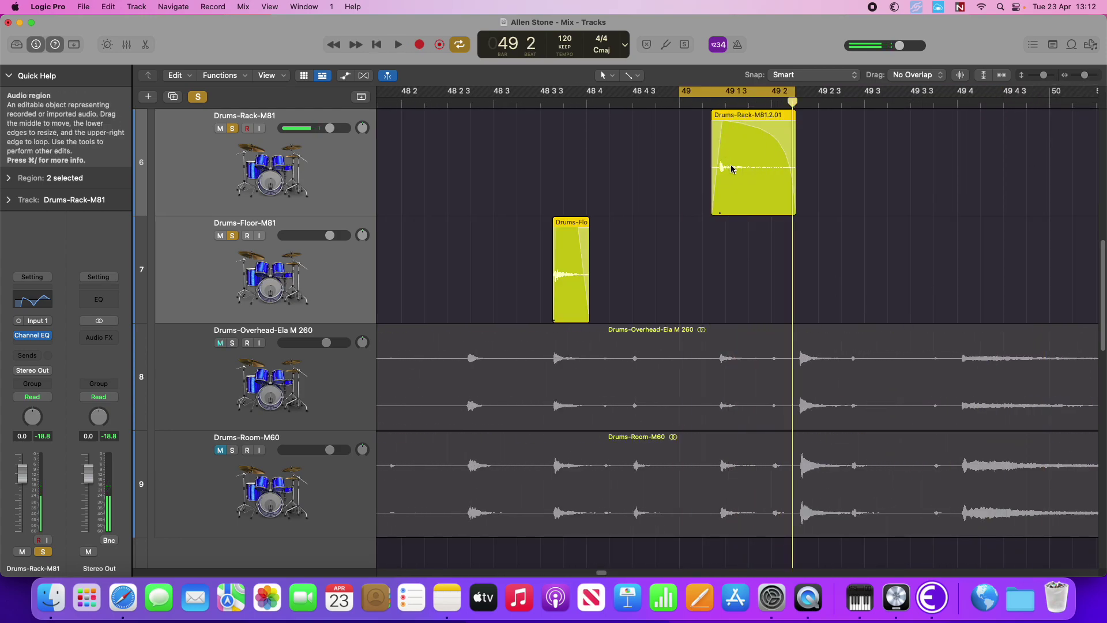
Insert a Compressor on the rack tom track and show its gain reduction graph.
{"action": "left_click", "coordinate": [349, 252], "text": "super"}
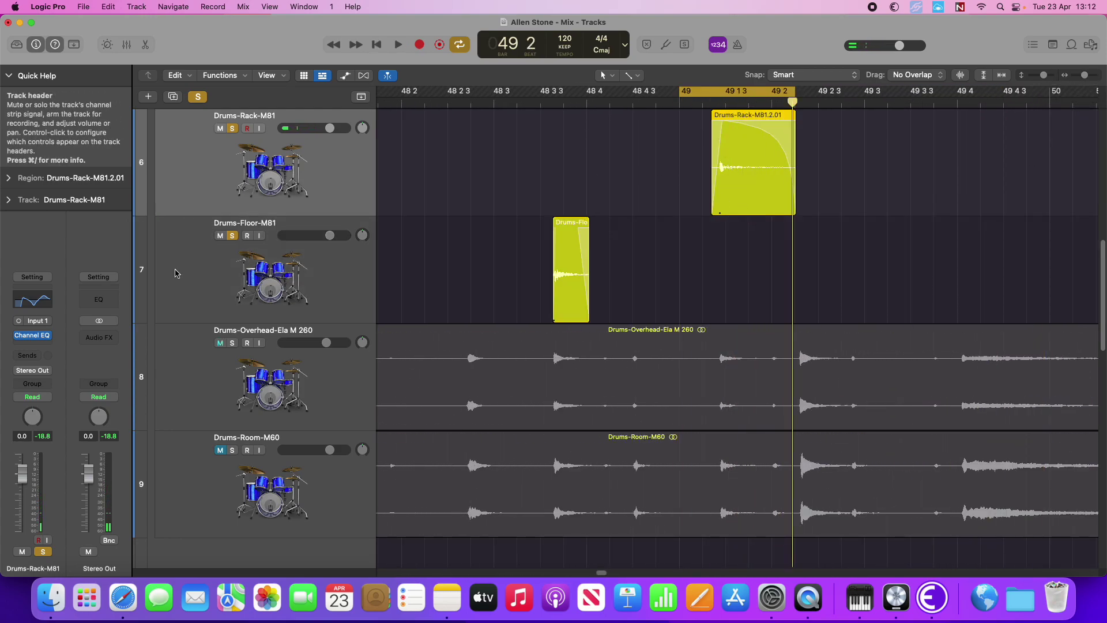
{"action": "left_click", "coordinate": [39, 345]}
{"action": "left_click", "coordinate": [113, 372]}
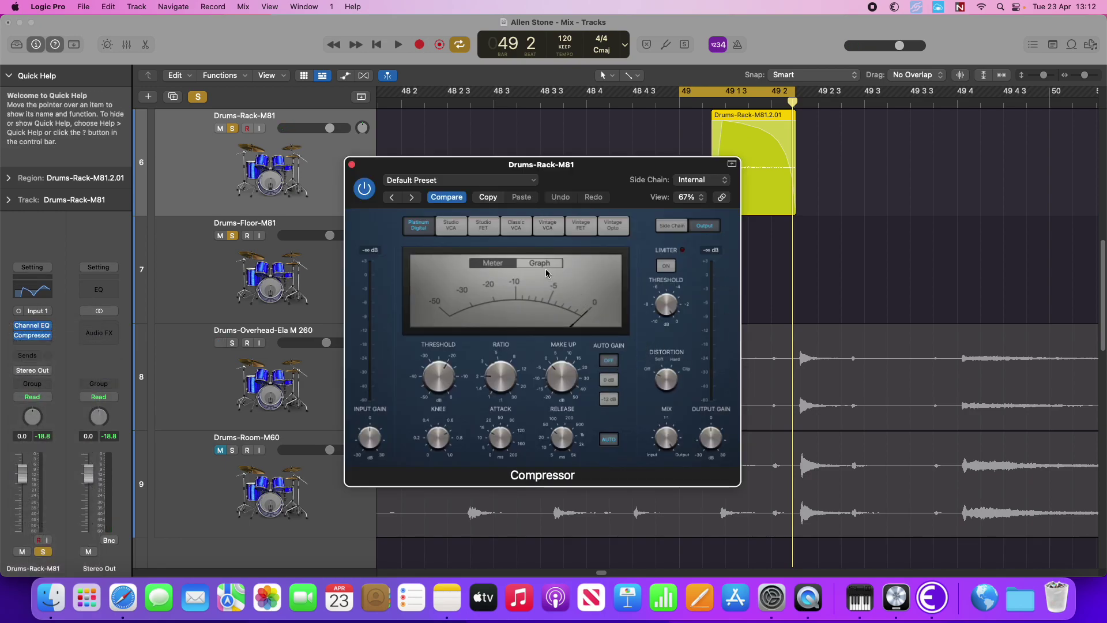
{"action": "left_click", "coordinate": [545, 265]}
Lower the rack tom compressor's threshold while the looped hit plays.
{"action": "key", "text": "space"}
{"action": "left_click_drag", "start_coordinate": [548, 164], "coordinate": [407, 115]}
{"action": "left_click_drag", "start_coordinate": [297, 323], "coordinate": [297, 346]}
{"action": "key", "text": "space"}
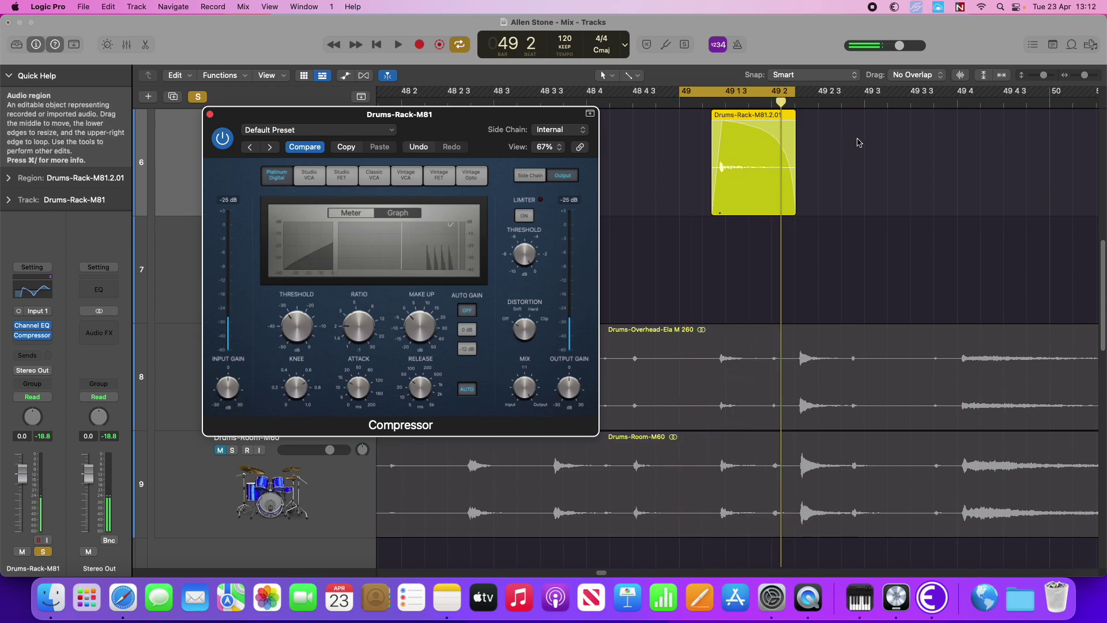
Shorten the rack tom region's fade-out at bar 49 and examine the hit's waveform up close.
{"action": "left_click", "coordinate": [1056, 77]}
{"action": "left_click_drag", "start_coordinate": [1088, 77], "coordinate": [1091, 78]}
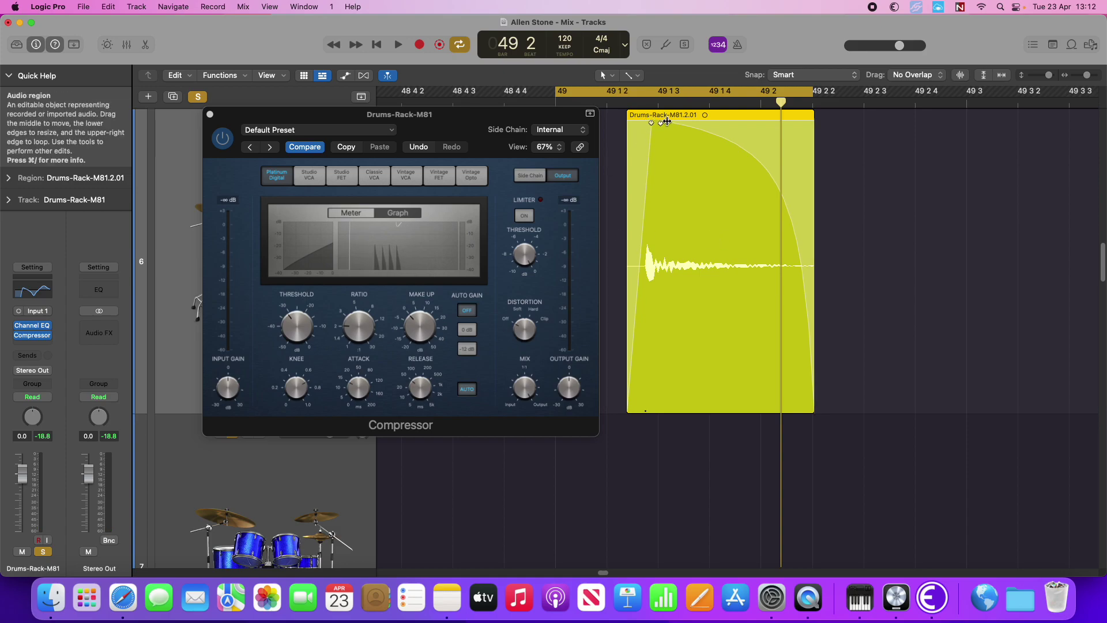
{"action": "left_click_drag", "start_coordinate": [664, 121], "coordinate": [721, 127]}
{"action": "key", "text": "space"}
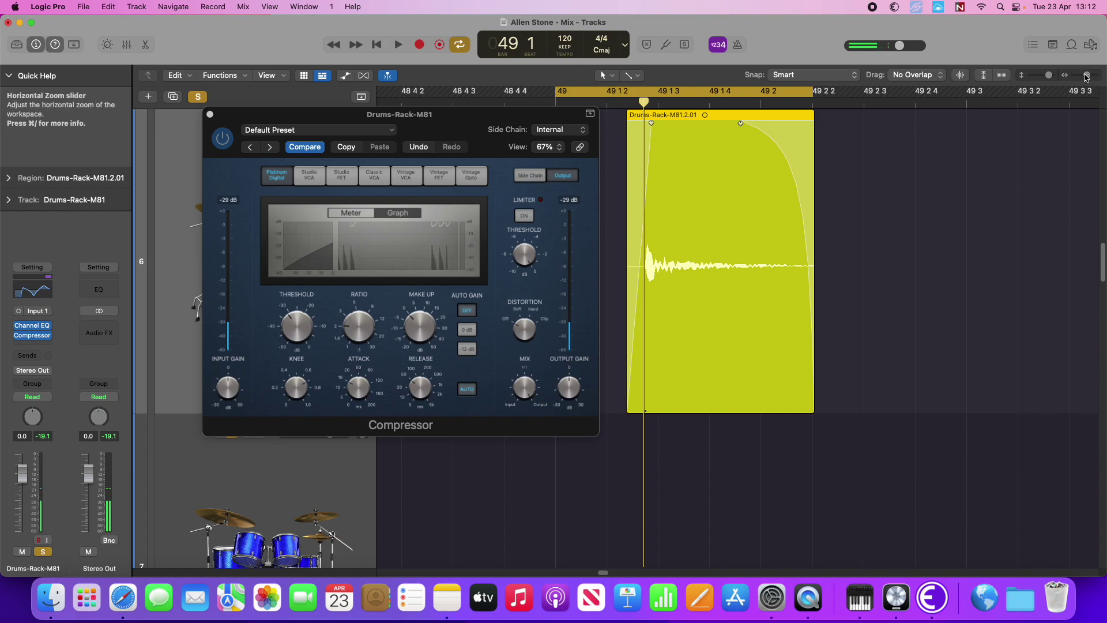
{"action": "left_click_drag", "start_coordinate": [1086, 75], "coordinate": [1090, 75]}
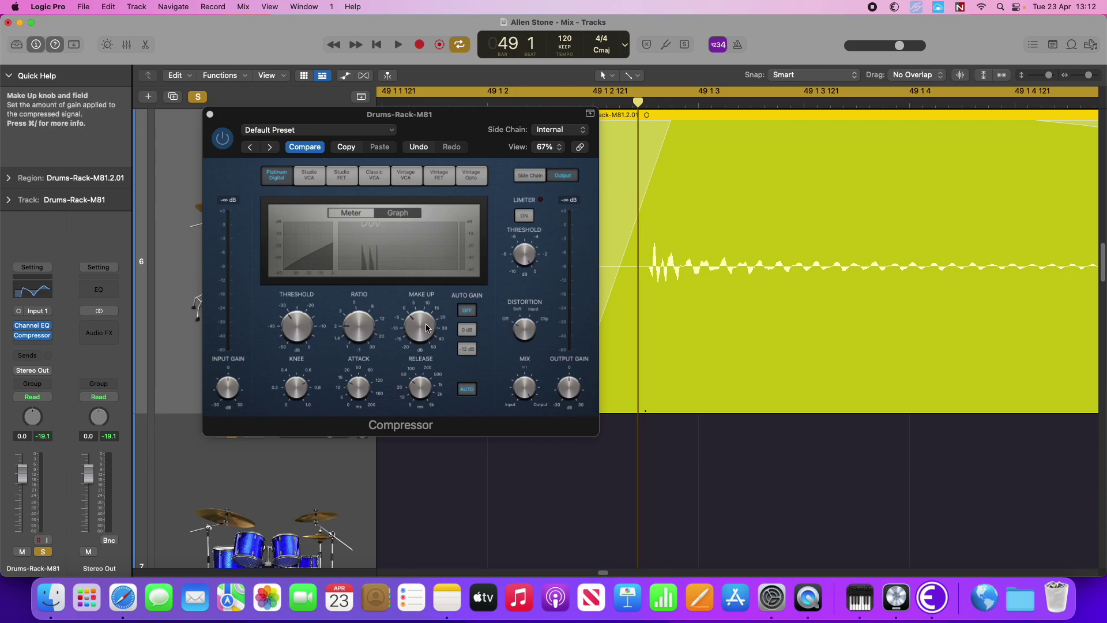
Raise the rack tom compressor's ratio, lower its threshold and set the attack to 9.0 ms.
{"action": "left_click", "coordinate": [352, 334]}
{"action": "key", "text": "space"}
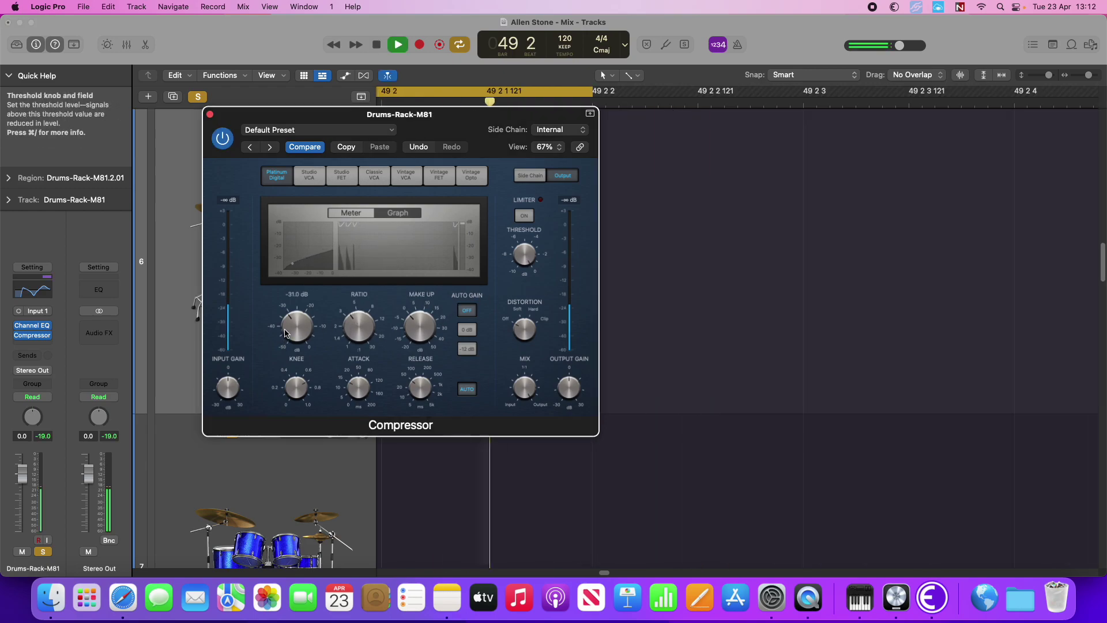
{"action": "key", "text": "space"}
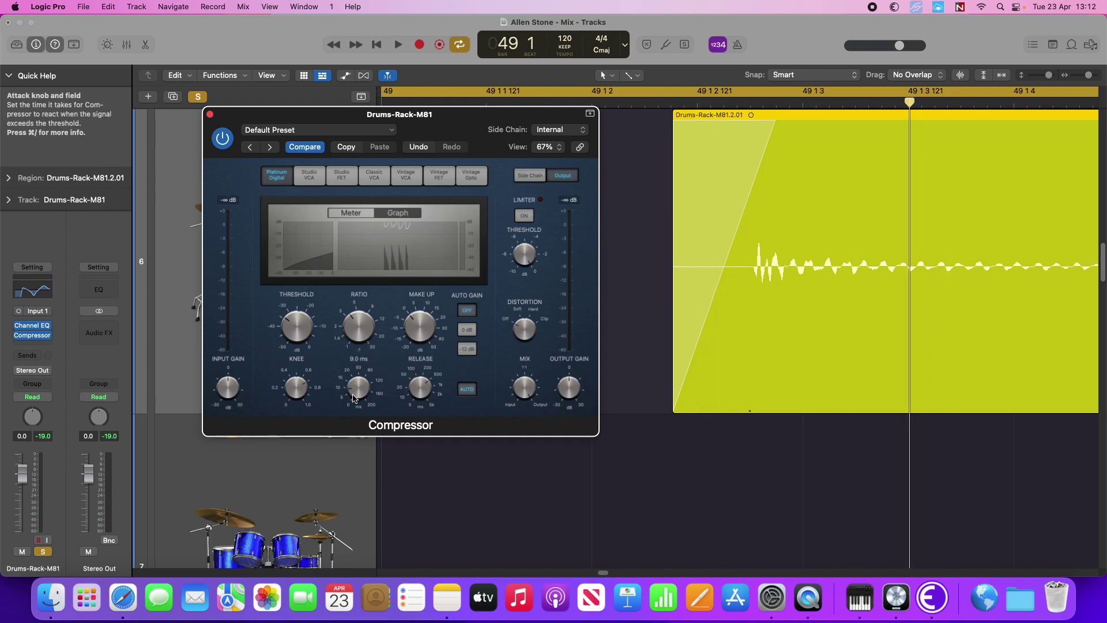
{"action": "key", "text": "space"}
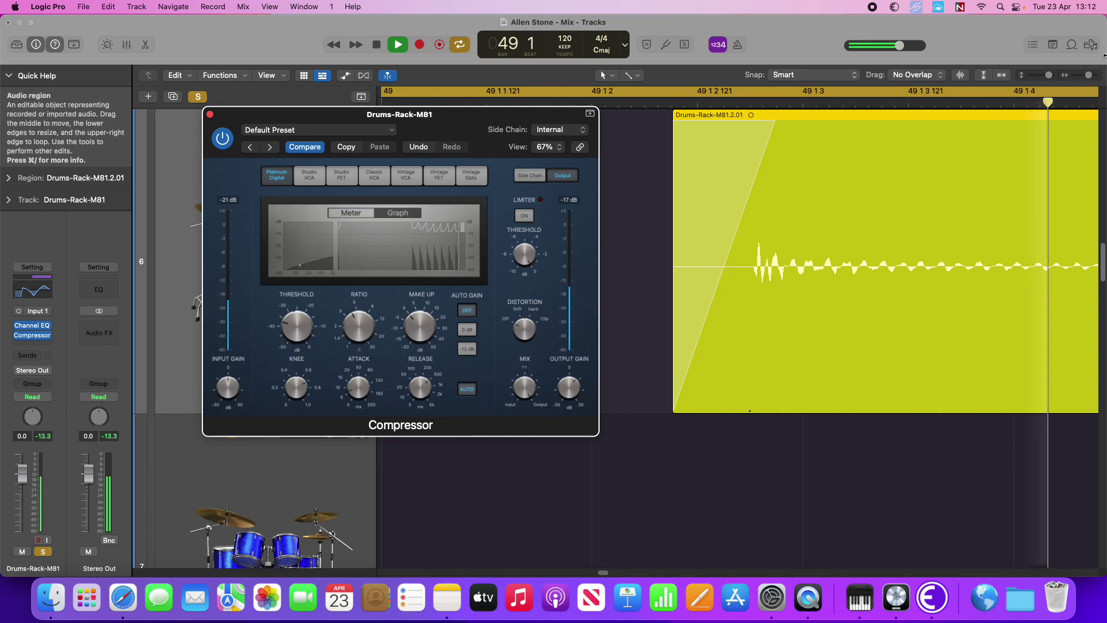
Extend the cycle slightly past the rack tom region and fine-tune the compressor's ratio, release and threshold during playback.
{"action": "left_click_drag", "start_coordinate": [1089, 75], "coordinate": [1083, 79]}
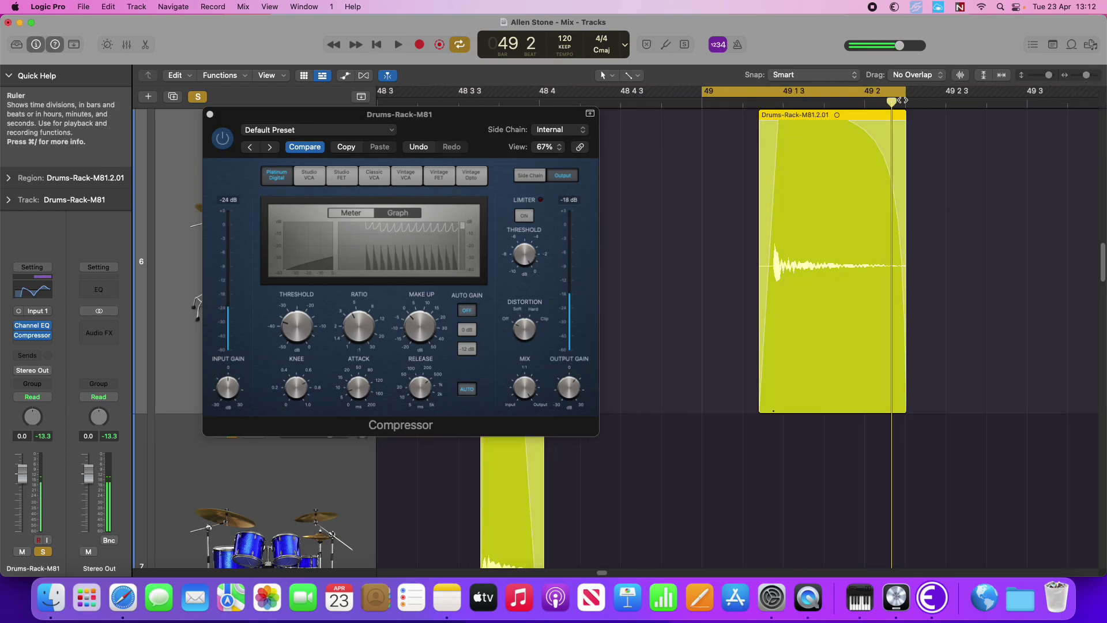
{"action": "left_click_drag", "start_coordinate": [906, 92], "coordinate": [935, 92]}
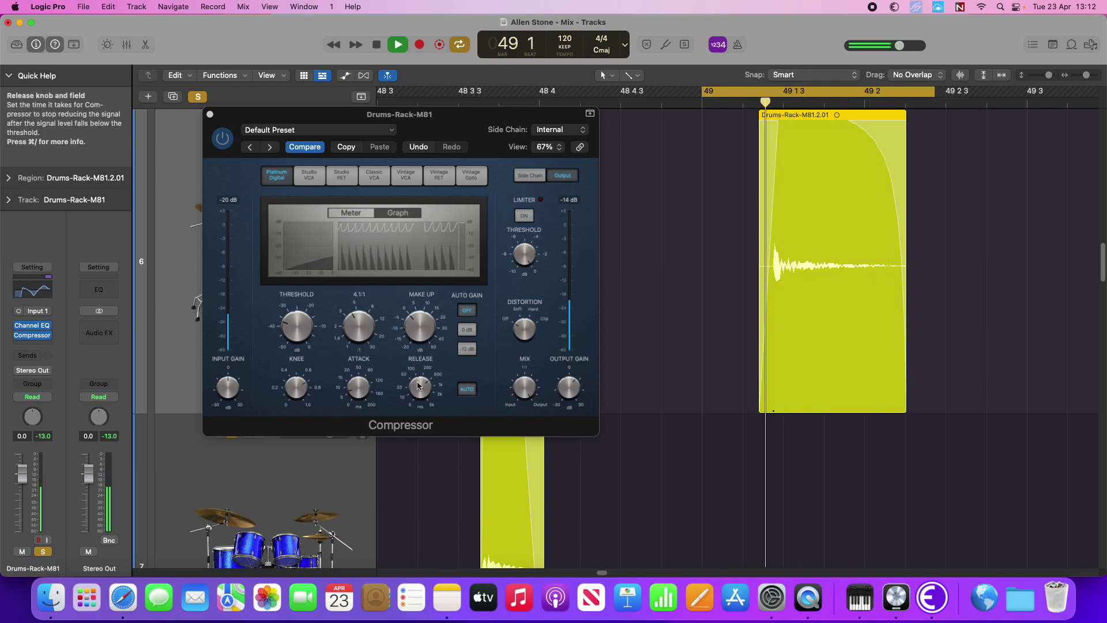
{"action": "left_click", "coordinate": [420, 404]}
{"action": "left_click_drag", "start_coordinate": [420, 404], "coordinate": [425, 379]}
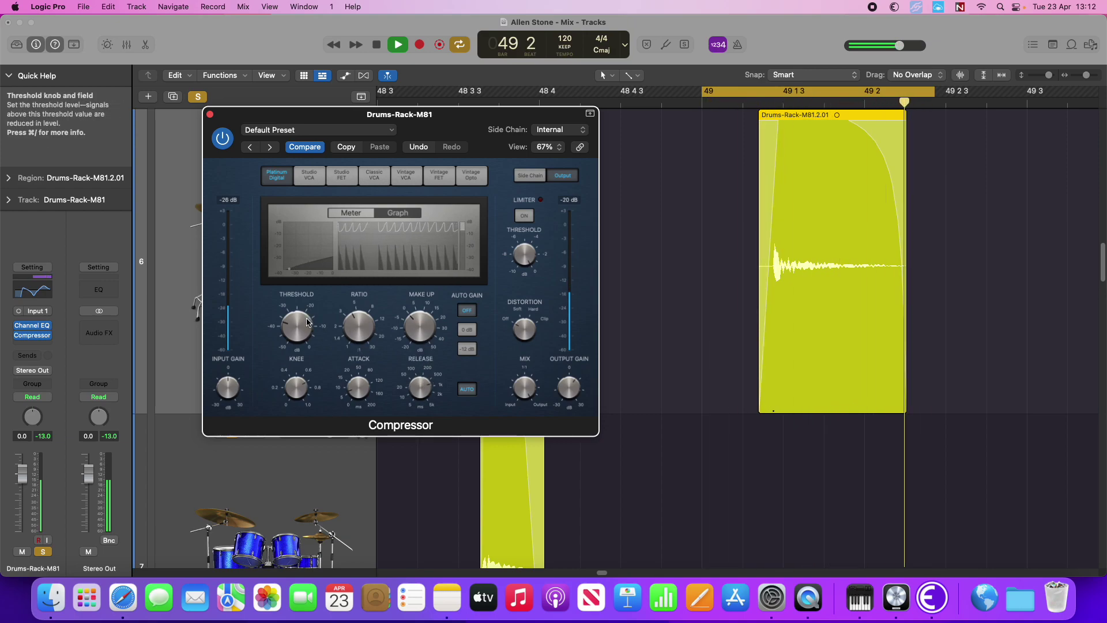
{"action": "left_click", "coordinate": [365, 325]}
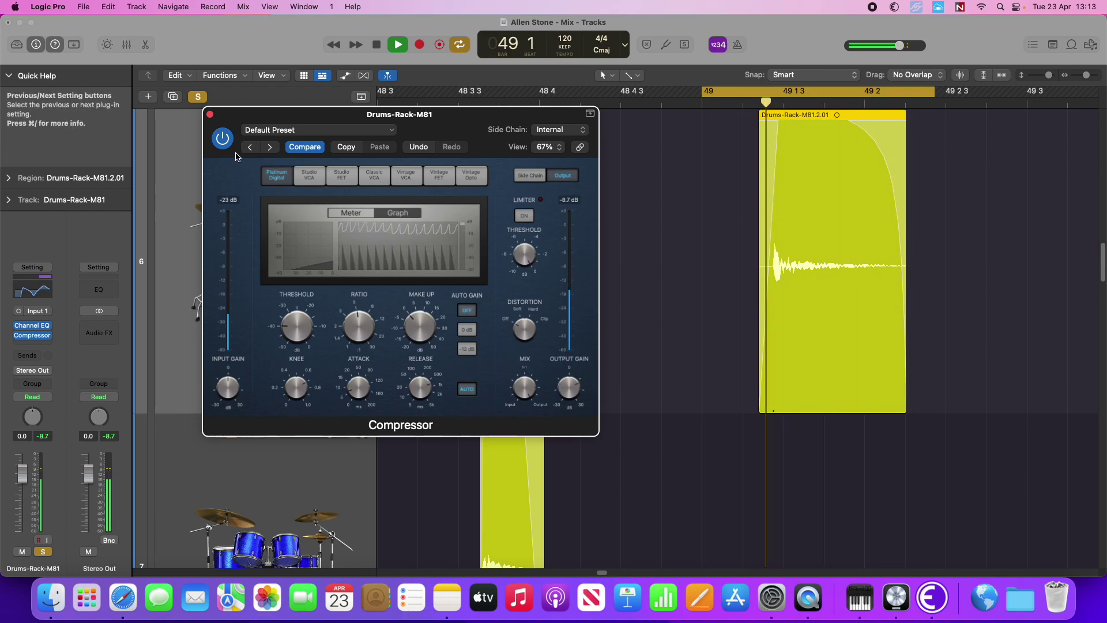
Compare the rack tom with the compressor bypassed and active, set its attack to 14.5 ms, and close its window.
{"action": "key", "text": "space"}
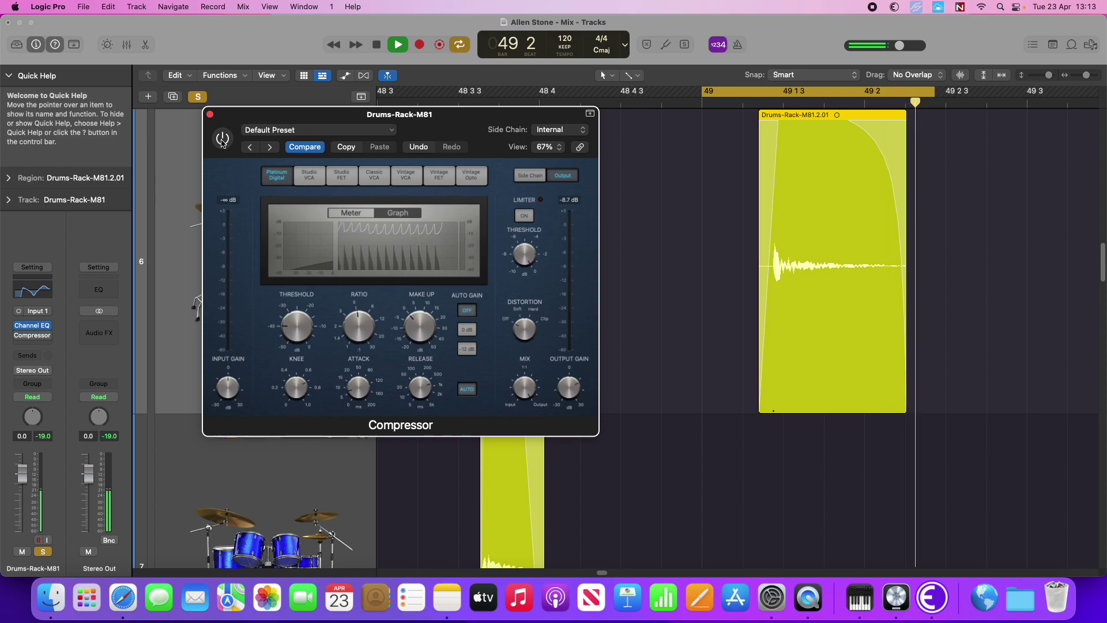
{"action": "left_click", "coordinate": [222, 139]}
{"action": "mouse_move", "coordinate": [358, 388]}
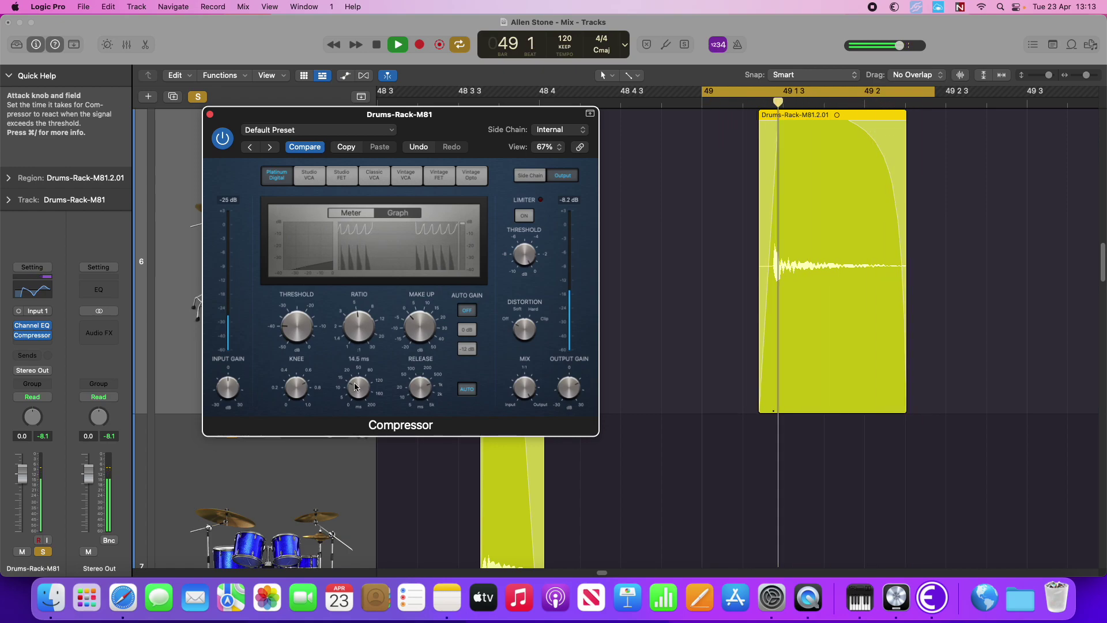
{"action": "left_click", "coordinate": [221, 139]}
{"action": "left_click", "coordinate": [222, 139]}
{"action": "key", "text": "space"}
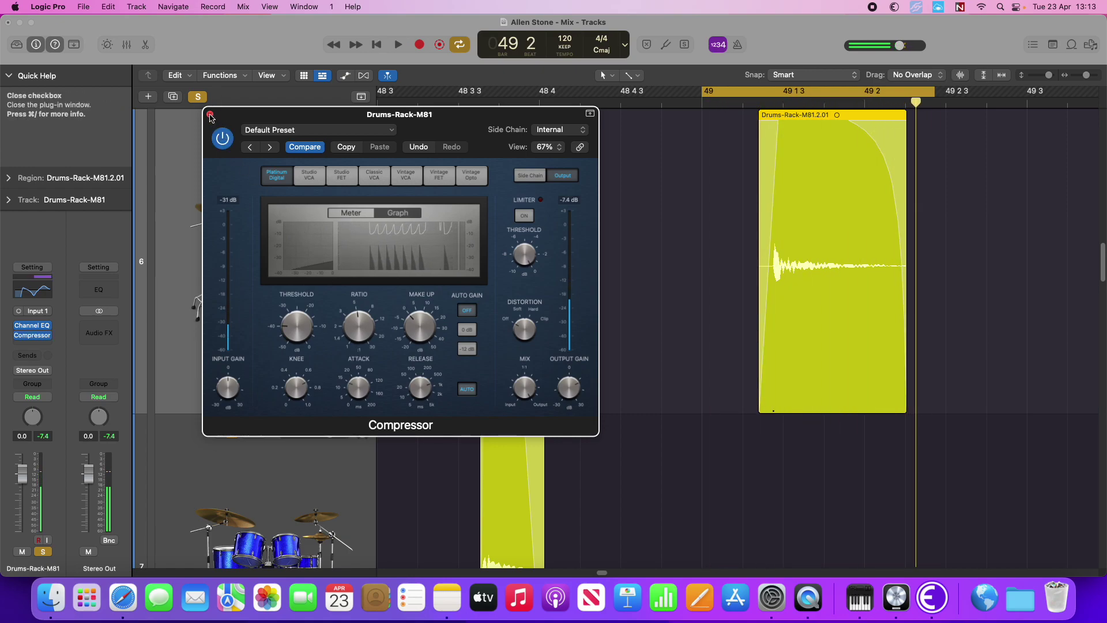
{"action": "left_click", "coordinate": [211, 117]}
Copy the rack tom's compressor to the floor tom track.
{"action": "scroll", "coordinate": [680, 285], "scroll_direction": "down", "scroll_amount": 3}
{"action": "left_click", "coordinate": [347, 350]}
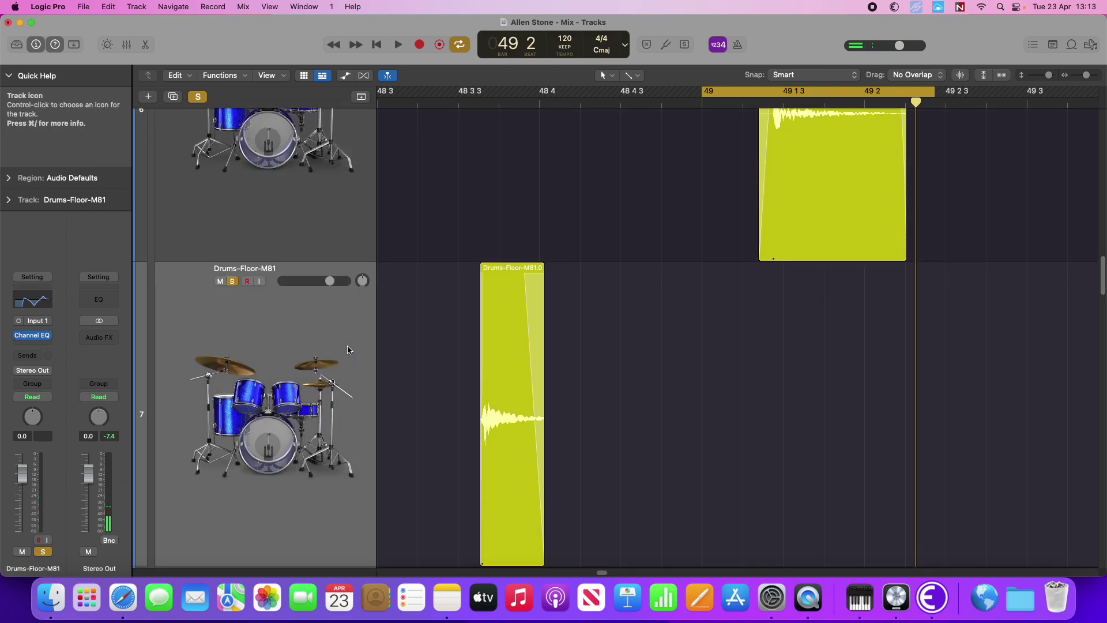
{"action": "key", "text": "x"}
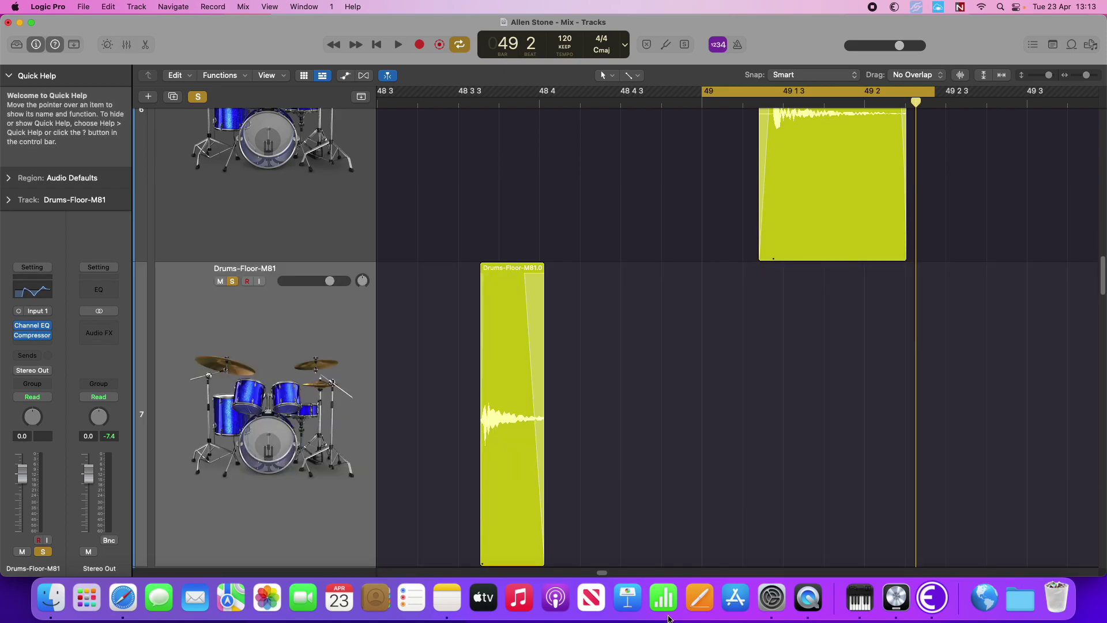
{"action": "key", "text": "x"}
Extend the cycle's start to just before the floor tom hit in bar 48 and play both tom hits.
{"action": "left_click_drag", "start_coordinate": [704, 92], "coordinate": [463, 159]}
{"action": "left_click_drag", "start_coordinate": [1049, 76], "coordinate": [1047, 79]}
{"action": "key", "text": "space"}
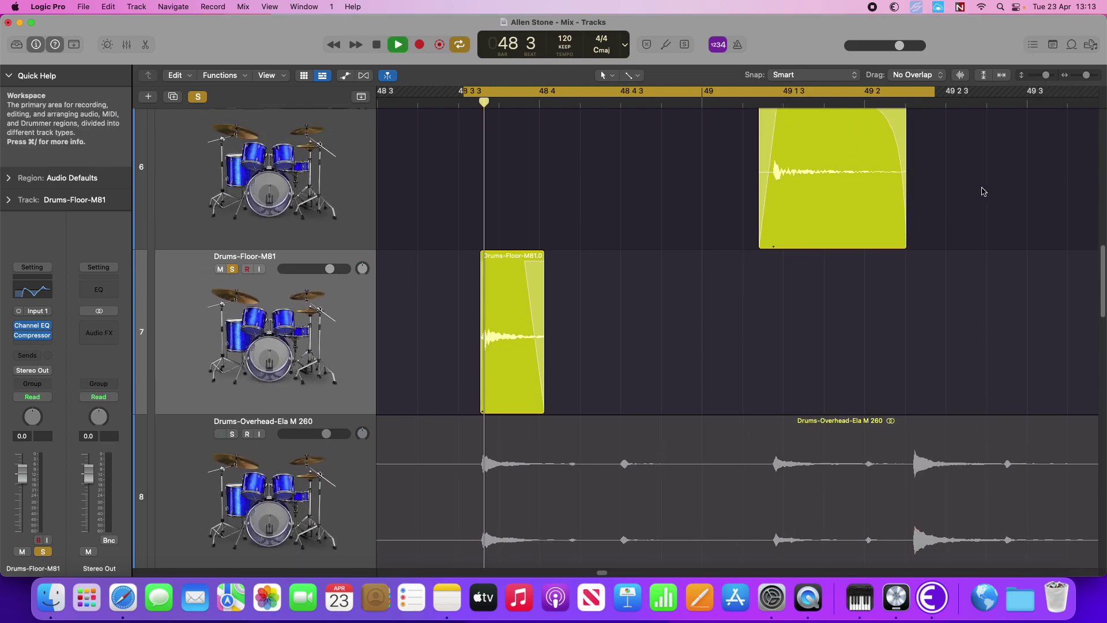
{"action": "key", "text": "space"}
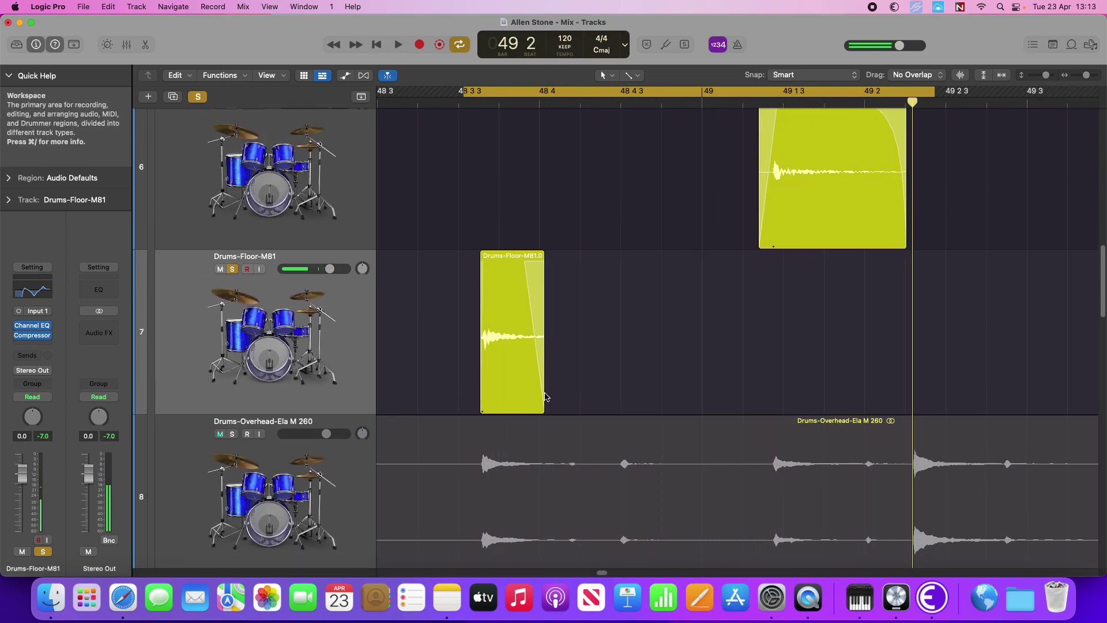
Extend the end of the floor tom region in bar 48 to just before 48 4 3, adjust its fade-out and play the cycle.
{"action": "left_click_drag", "start_coordinate": [544, 398], "coordinate": [618, 399]}
{"action": "mouse_move", "coordinate": [554, 321]}
{"action": "left_mouse_down"}
{"action": "mouse_move", "coordinate": [669, 327]}
{"action": "mouse_move", "coordinate": [682, 339]}
{"action": "mouse_move", "coordinate": [556, 339]}
{"action": "left_mouse_up"}
{"action": "key", "text": "space"}
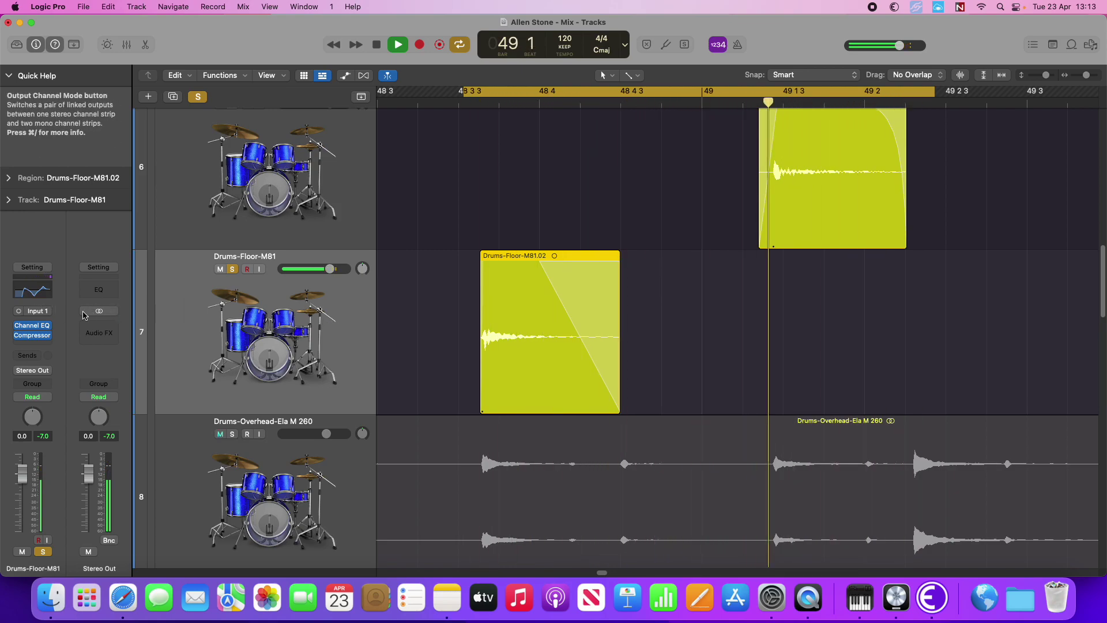
Shift the low cut on the floor tom's Channel EQ to about 107 Hz and close the EQ window.
{"action": "left_click", "coordinate": [34, 291]}
{"action": "left_click_drag", "start_coordinate": [461, 284], "coordinate": [454, 286]}
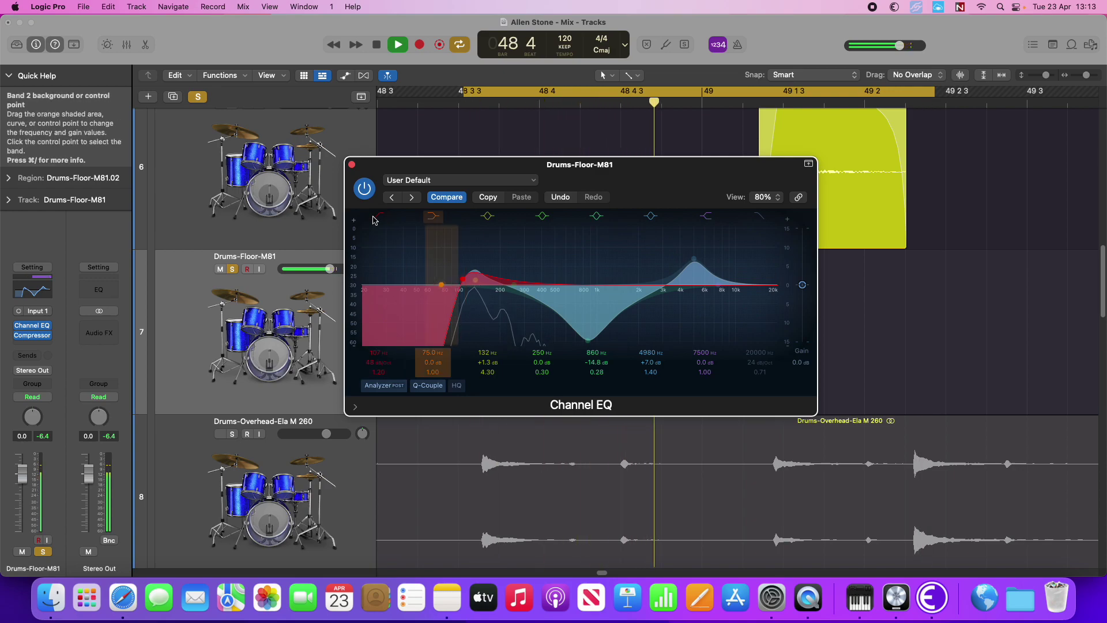
{"action": "left_click", "coordinate": [352, 165]}
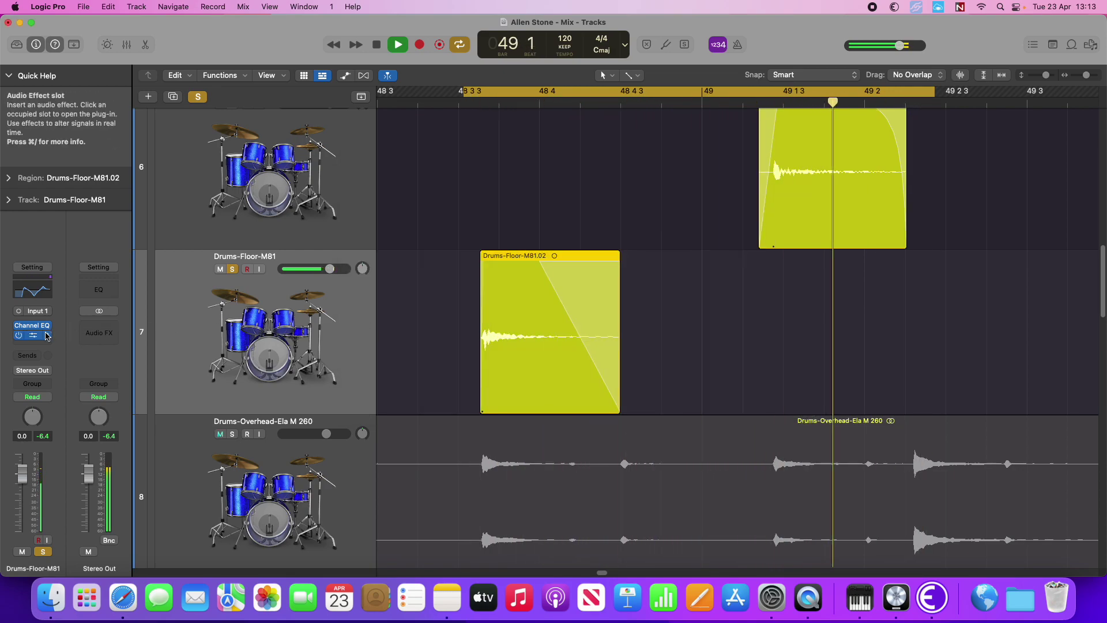
Adjust the release of the floor tom's compressor during playback, stop playback and hide the plug-in window.
{"action": "left_click", "coordinate": [32, 335]}
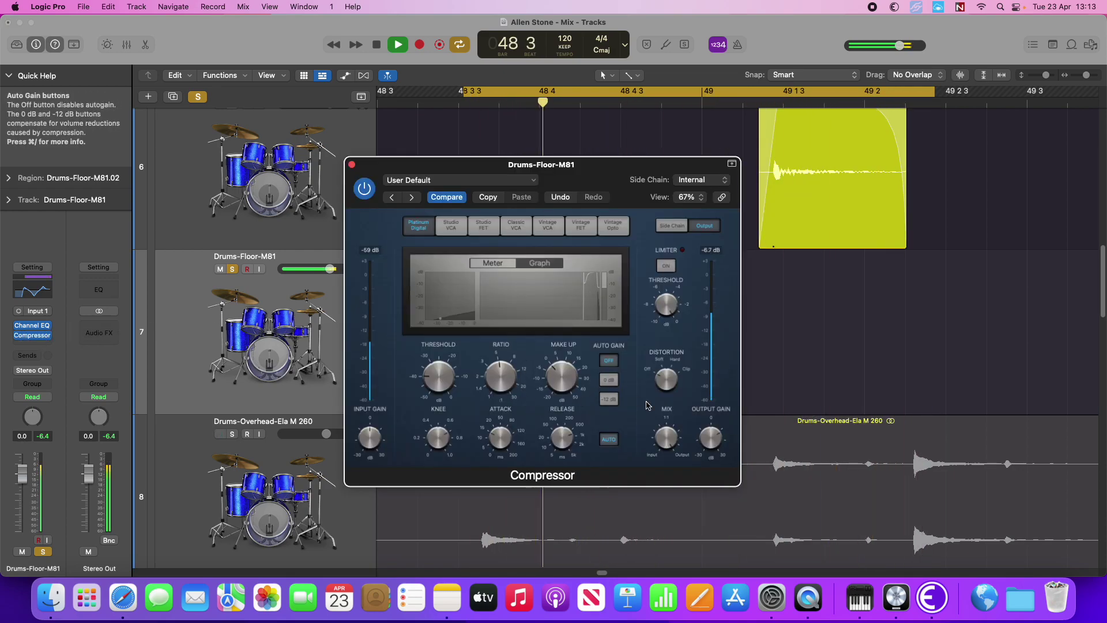
{"action": "left_click_drag", "start_coordinate": [567, 443], "coordinate": [566, 445]}
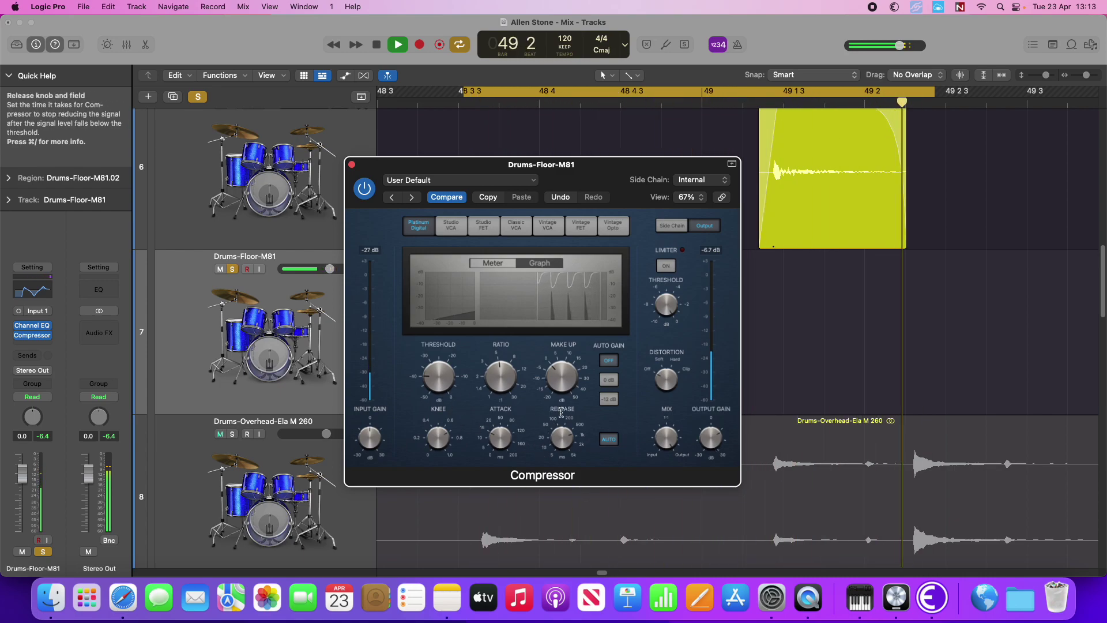
{"action": "left_click_drag", "start_coordinate": [562, 437], "coordinate": [561, 444]}
{"action": "key", "text": "space"}
{"action": "key", "text": "v"}
Select the floor tom and rack tom regions near bar 49 together.
{"action": "left_click_drag", "start_coordinate": [1044, 76], "coordinate": [1082, 79]}
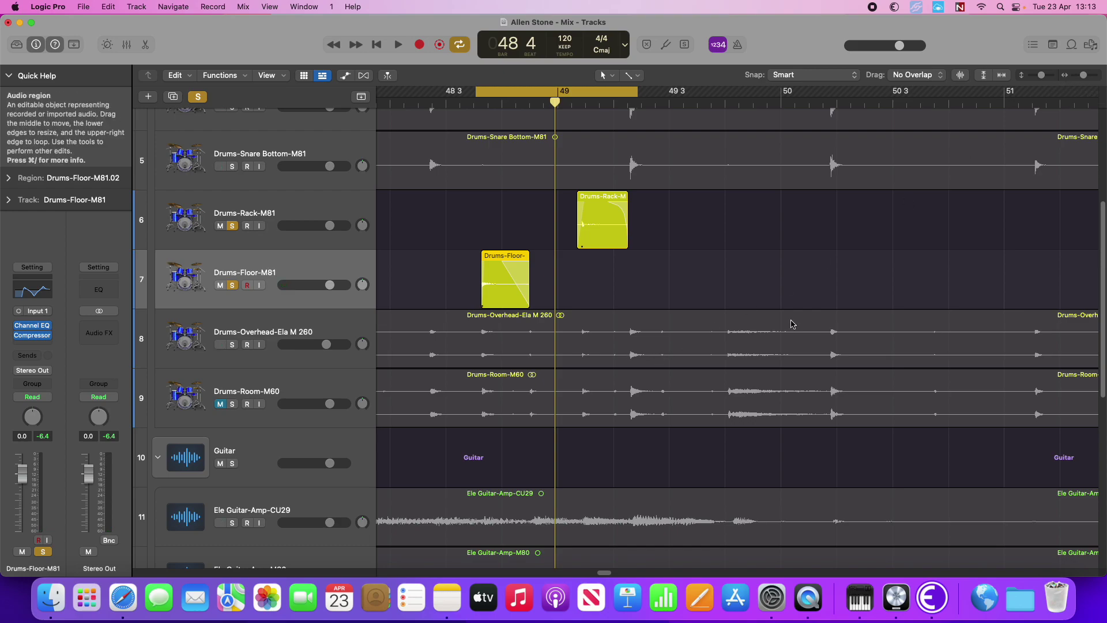
{"action": "left_click_drag", "start_coordinate": [1085, 81], "coordinate": [1081, 81]}
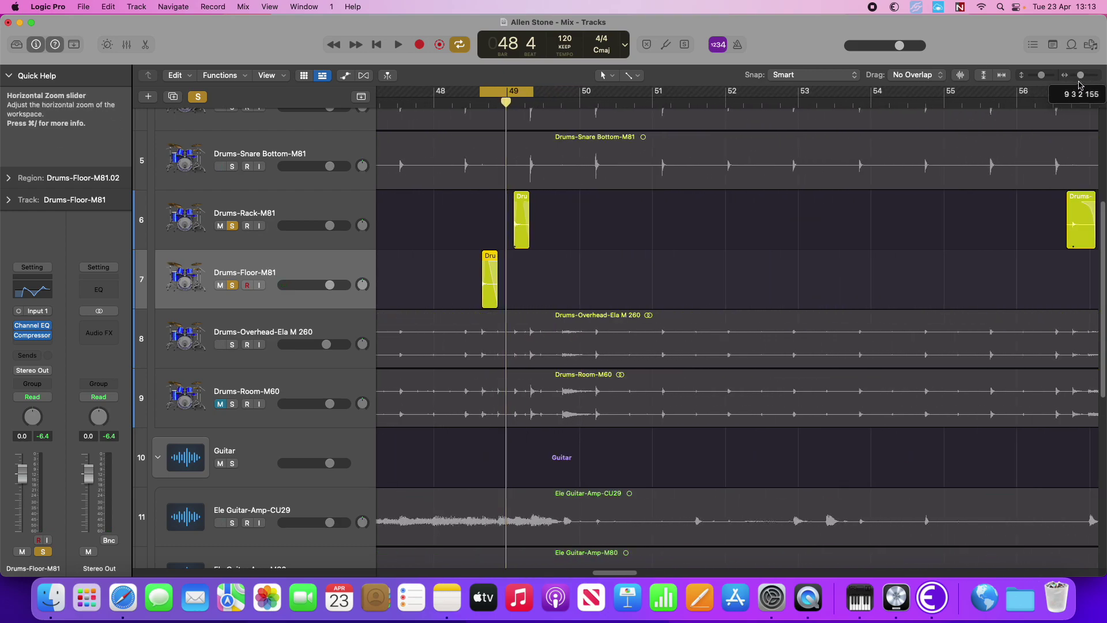
{"action": "scroll", "coordinate": [950, 144], "scroll_direction": "up", "scroll_amount": 2}
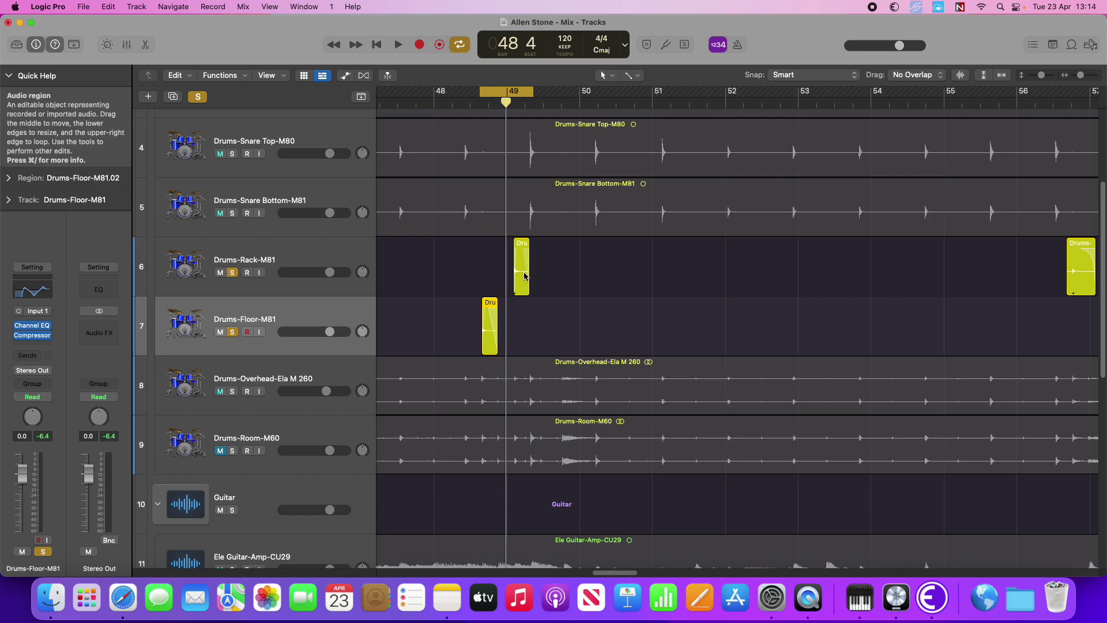
{"action": "left_click_drag", "start_coordinate": [453, 262], "coordinate": [640, 325]}
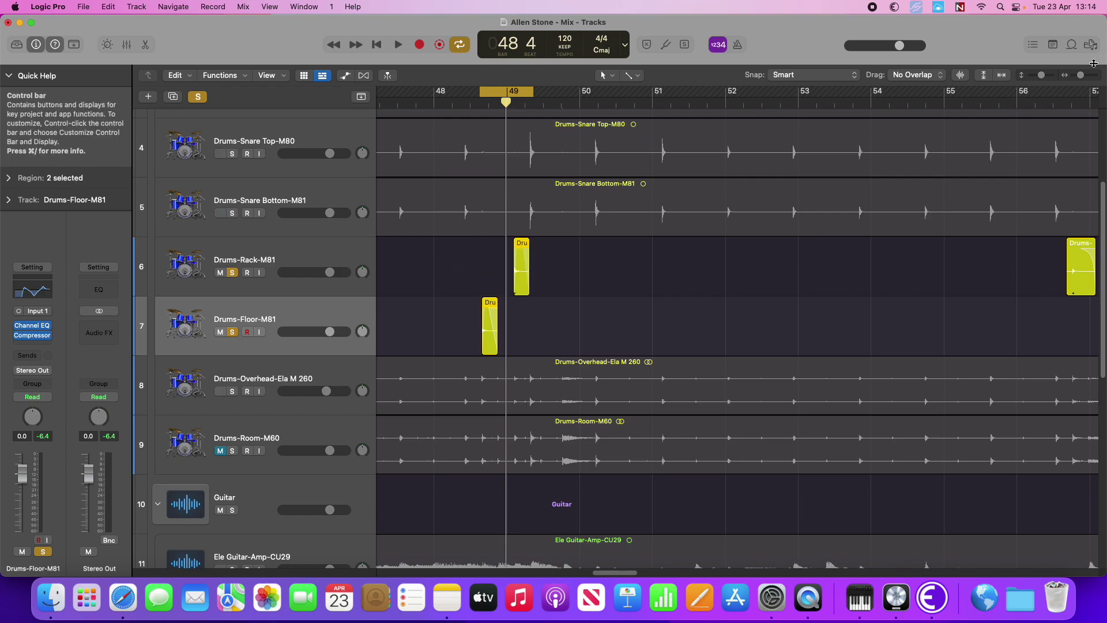
Solo the kick, snare and overhead tracks alongside the toms, and select and unmute the Drums-Room-M60 track.
{"action": "left_click_drag", "start_coordinate": [1081, 76], "coordinate": [1037, 75]}
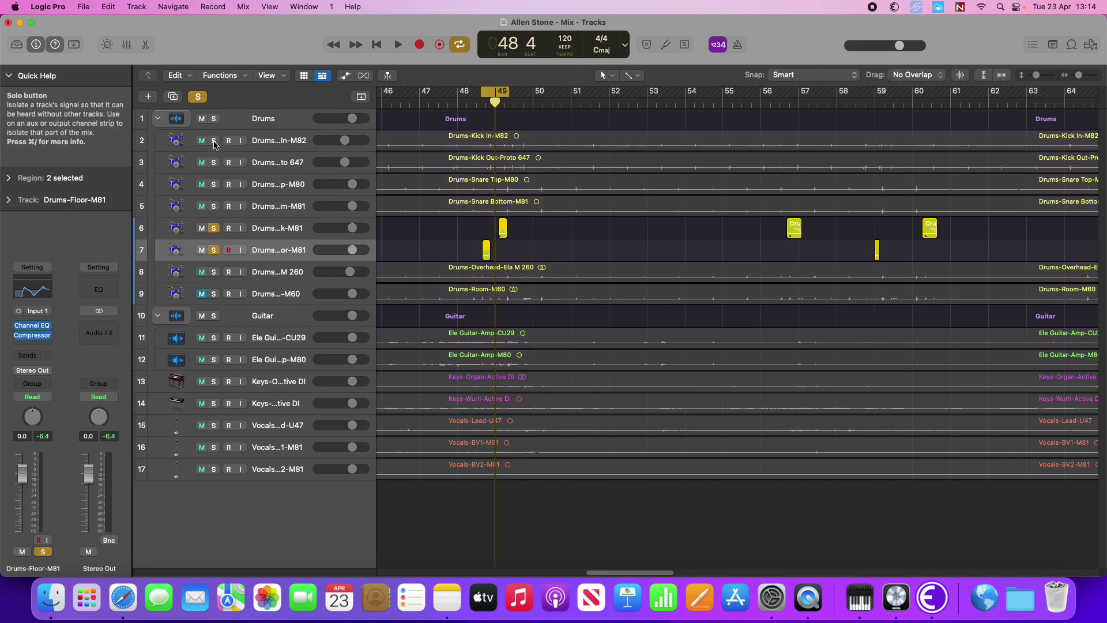
{"action": "left_click_drag", "start_coordinate": [215, 144], "coordinate": [214, 206]}
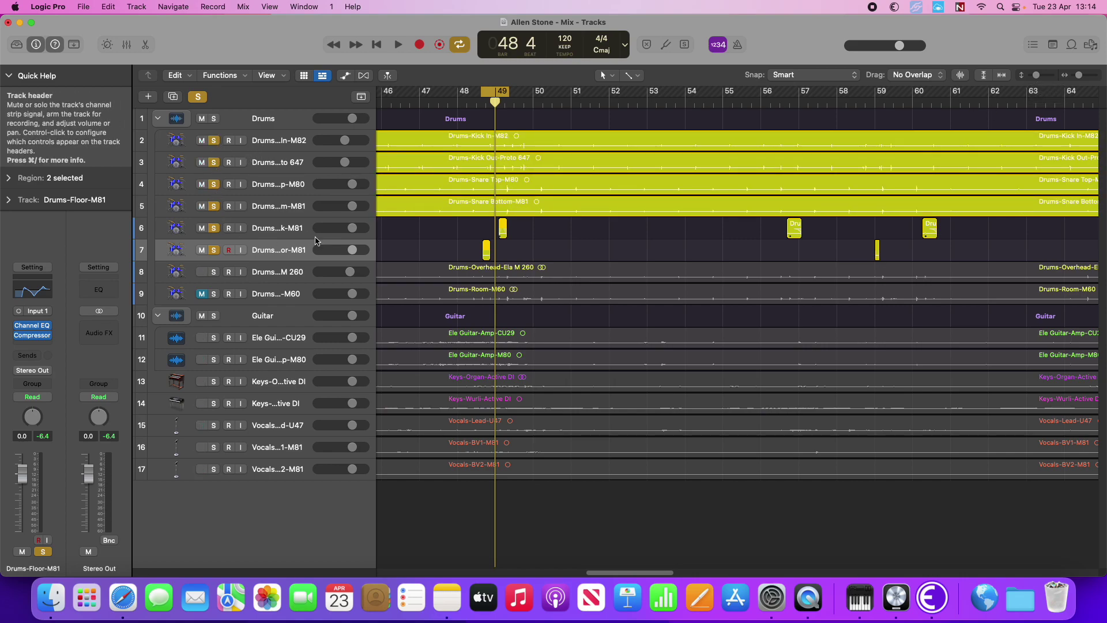
{"action": "left_click", "coordinate": [276, 274]}
{"action": "left_click", "coordinate": [291, 296]}
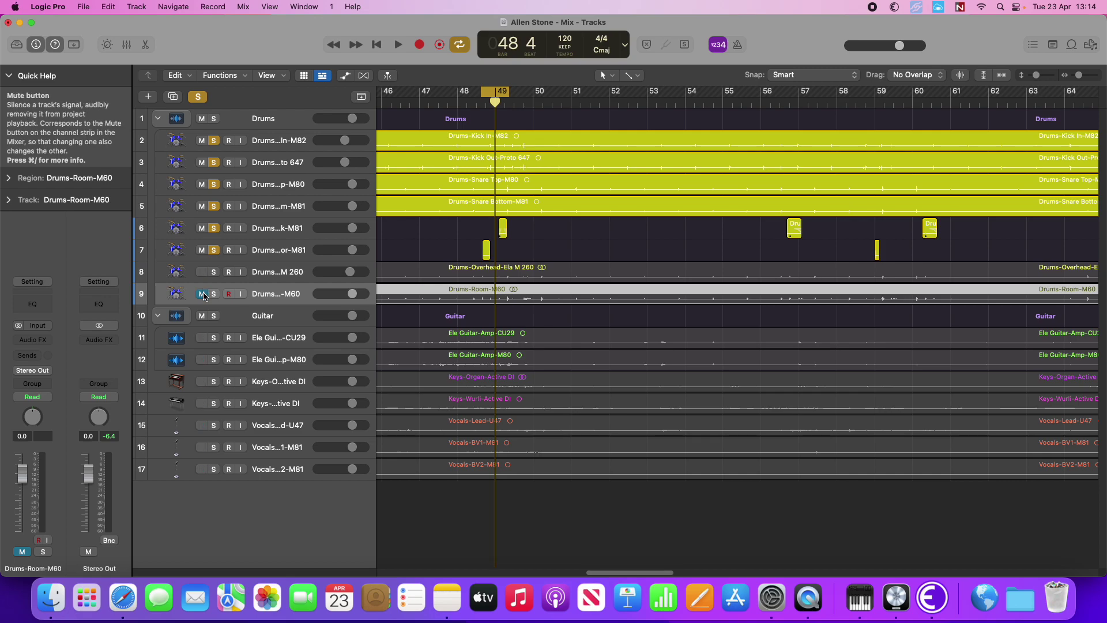
{"action": "left_click", "coordinate": [214, 272]}
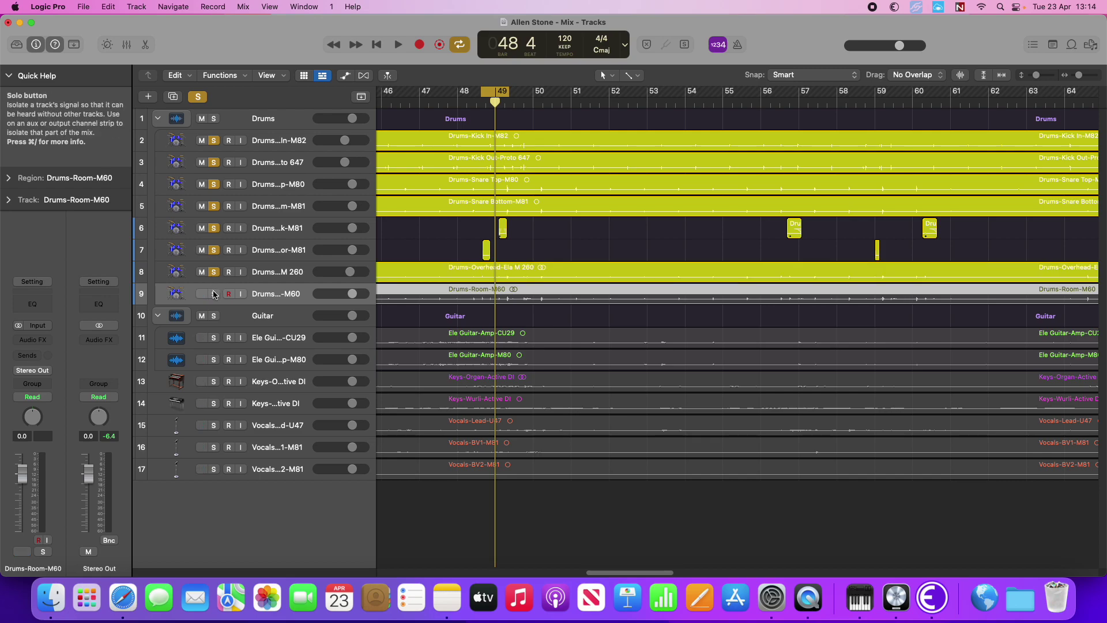
Solo only the Drums-Room-M60 track among the drums and stretch the cycle from early bar 47 to just before bar 53.
{"action": "left_click", "coordinate": [214, 295]}
{"action": "left_click_drag", "start_coordinate": [214, 272], "coordinate": [214, 143]}
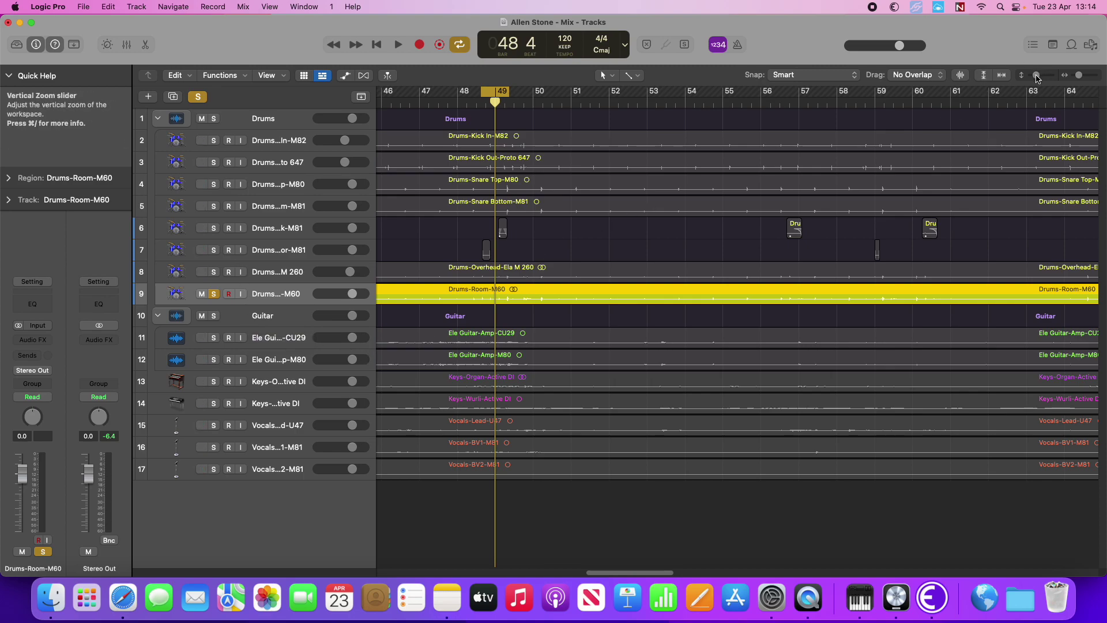
{"action": "left_click_drag", "start_coordinate": [1037, 78], "coordinate": [1039, 75]}
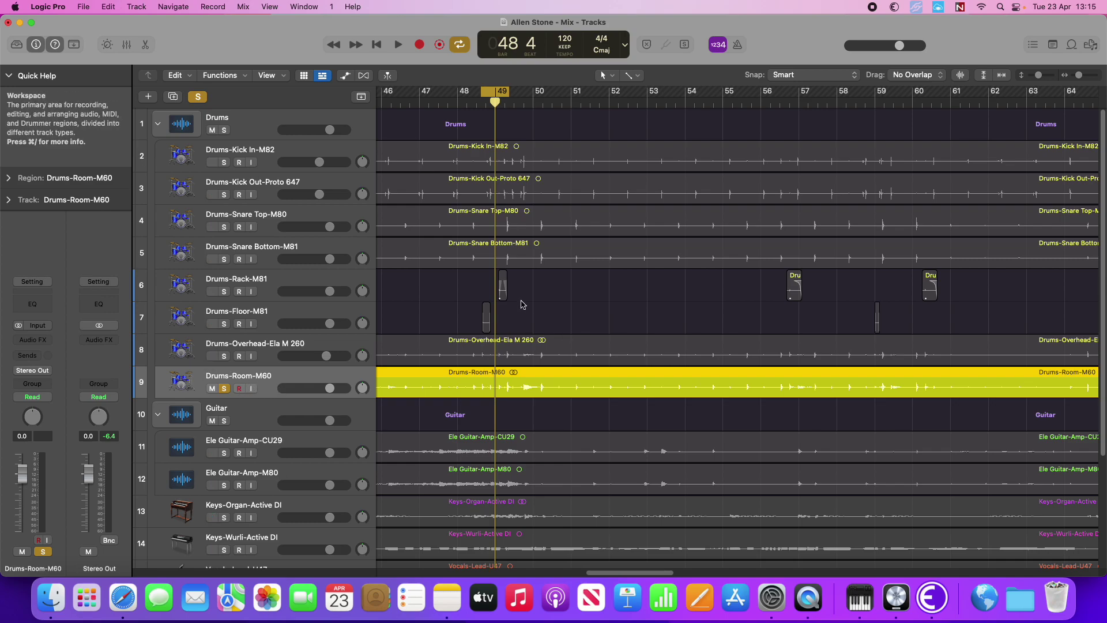
{"action": "left_click_drag", "start_coordinate": [508, 92], "coordinate": [647, 93]}
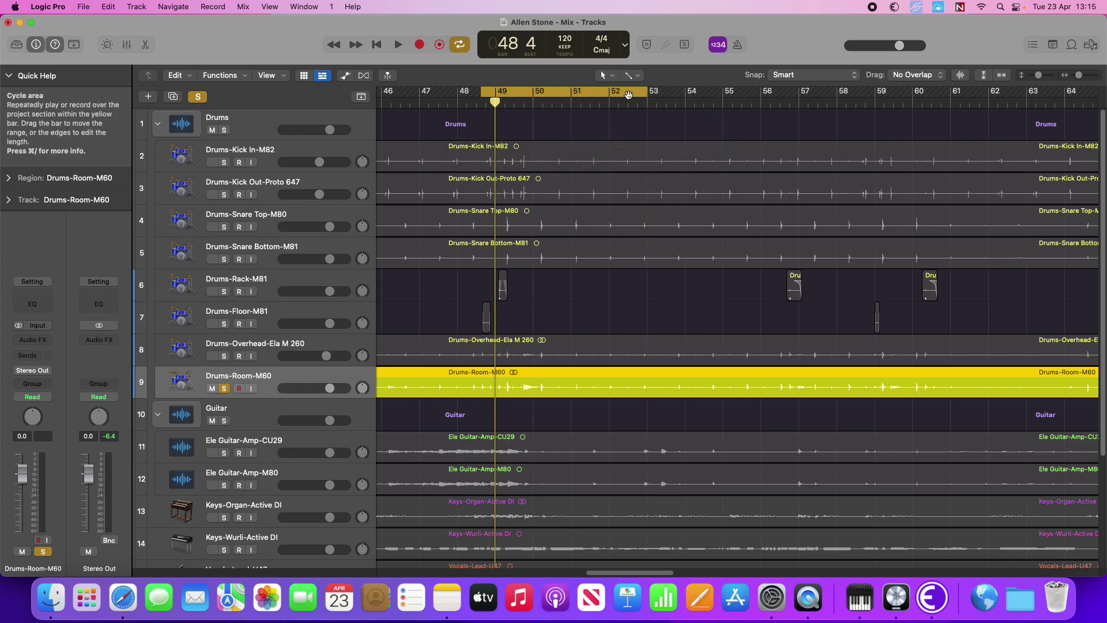
{"action": "left_click_drag", "start_coordinate": [490, 86], "coordinate": [438, 89]}
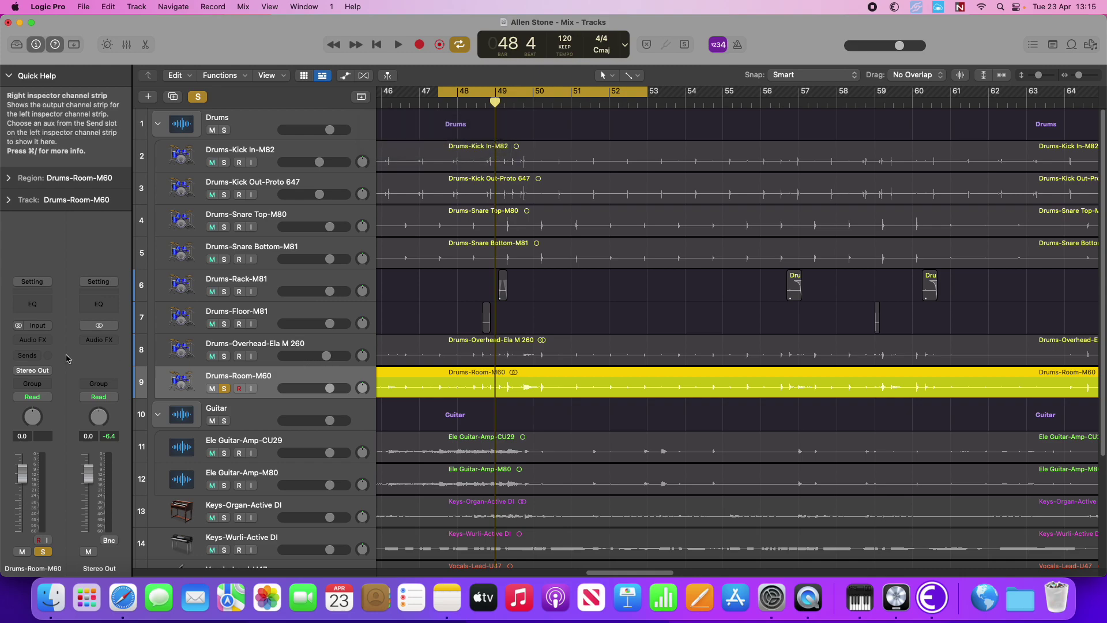
Insert a stereo Compressor on the room track, switch it to Vintage FET and move its window clear of the room region.
{"action": "left_click", "coordinate": [36, 339]}
{"action": "mouse_move", "coordinate": [35, 366]}
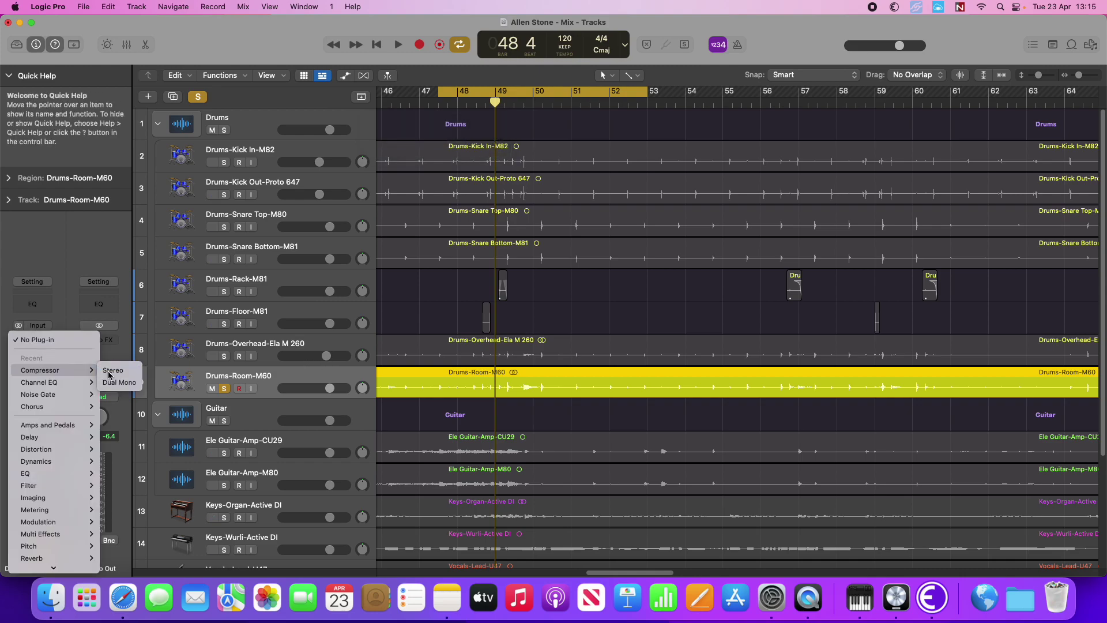
{"action": "left_click", "coordinate": [110, 366]}
{"action": "left_click", "coordinate": [581, 225]}
{"action": "left_click_drag", "start_coordinate": [581, 165], "coordinate": [567, 80]}
During playback, lower the room compressor's threshold, turn off auto gain, adjust the ratio and set the attack to 23 ms.
{"action": "key", "text": "space"}
{"action": "left_click_drag", "start_coordinate": [426, 296], "coordinate": [425, 317]}
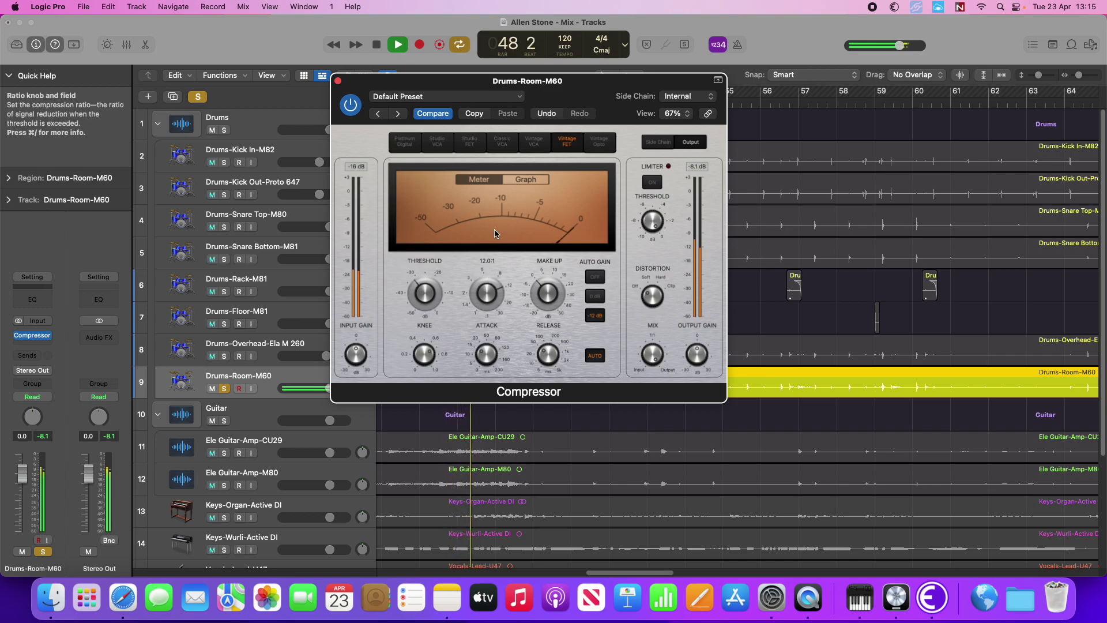
{"action": "left_click", "coordinate": [595, 277]}
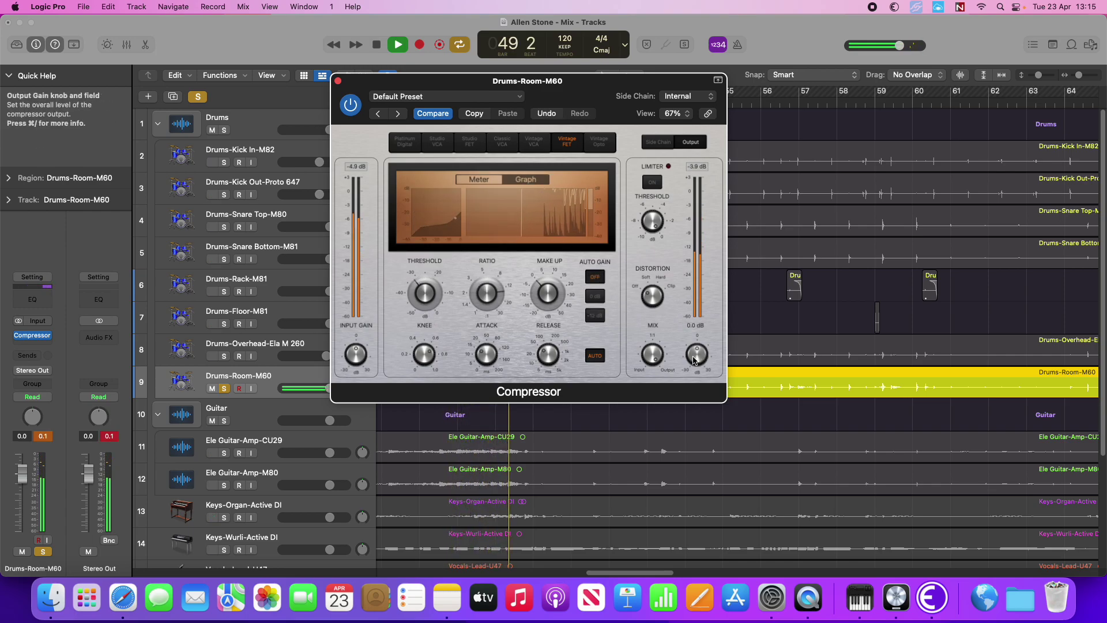
{"action": "left_click_drag", "start_coordinate": [426, 291], "coordinate": [426, 313]}
{"action": "left_click_drag", "start_coordinate": [491, 302], "coordinate": [489, 299]}
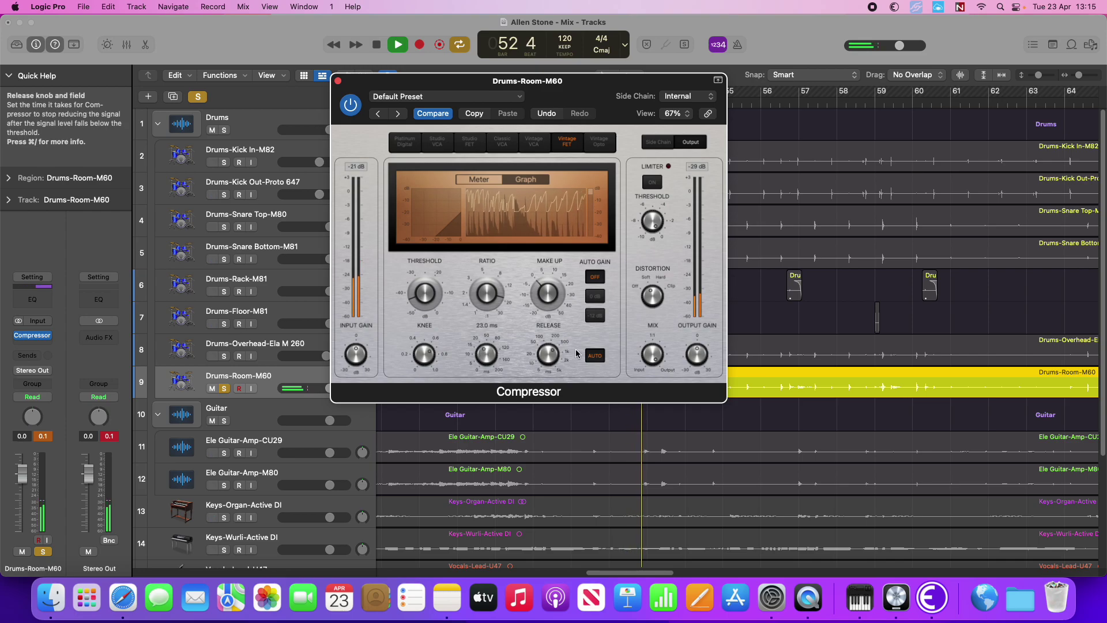
Try raising the room compressor's release to 5000 ms and listen to the cycle.
{"action": "left_click_drag", "start_coordinate": [541, 367], "coordinate": [547, 323]}
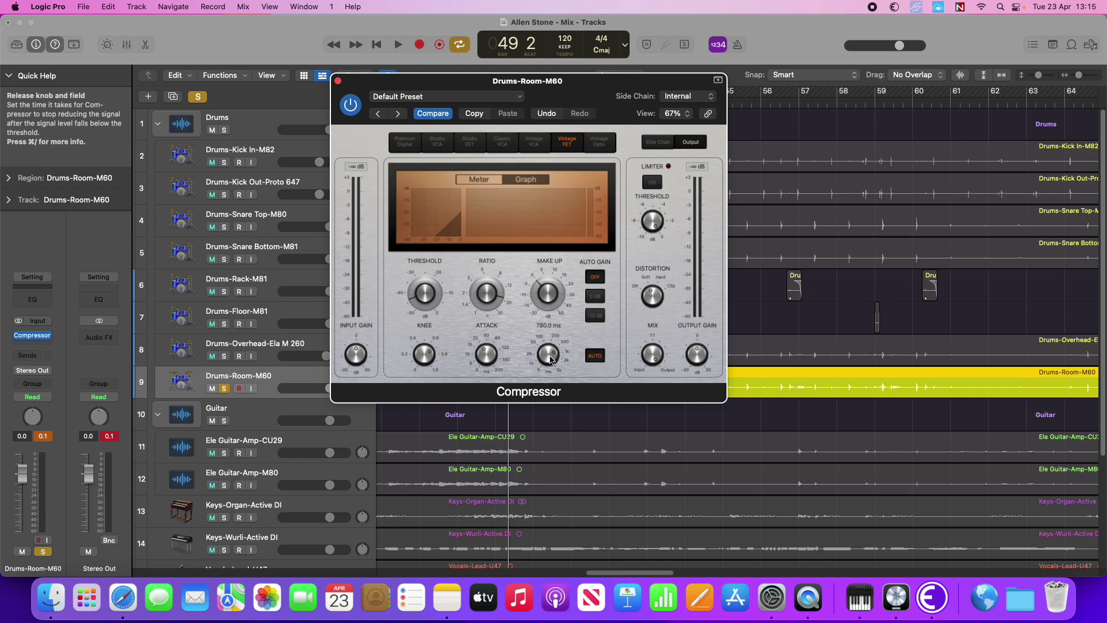
{"action": "left_click_drag", "start_coordinate": [551, 360], "coordinate": [549, 344]}
{"action": "key", "text": "space"}
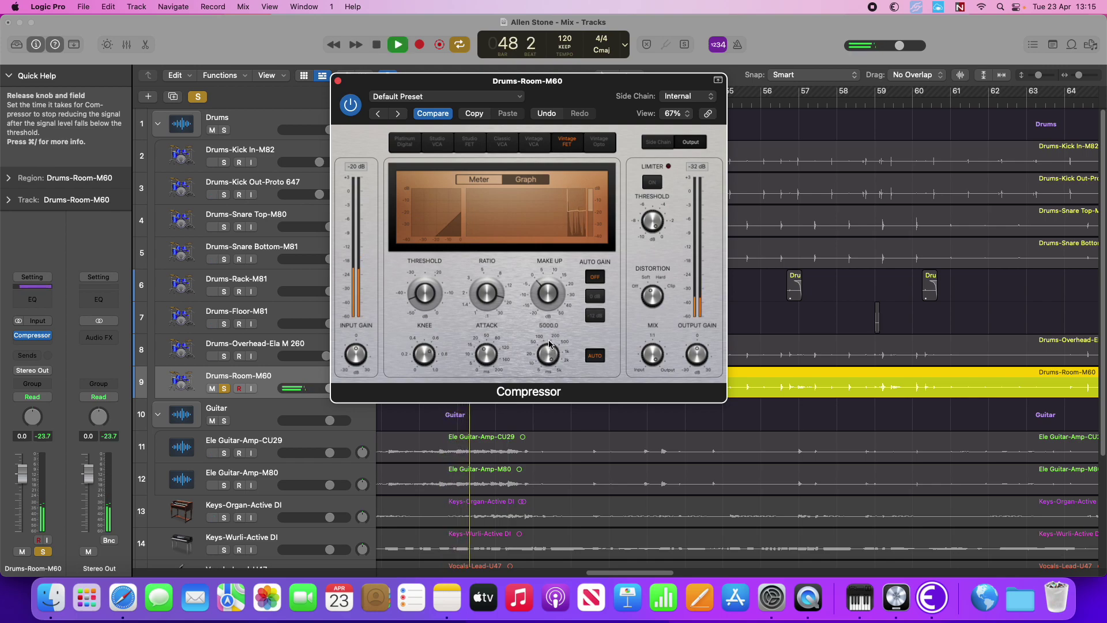
{"action": "key", "text": "space"}
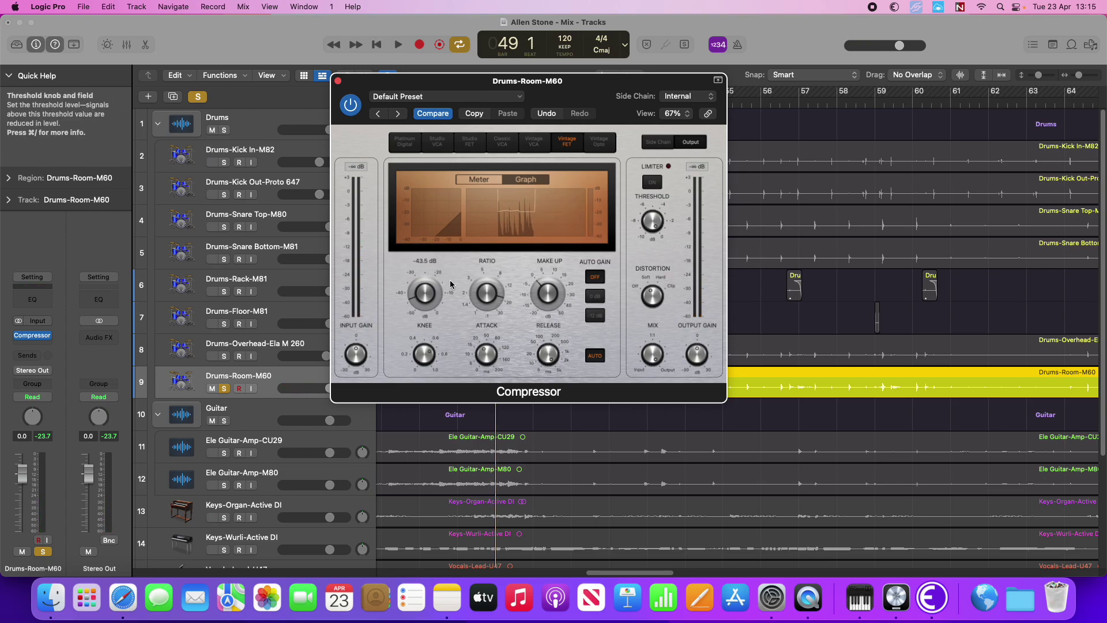
During playback, set the room compressor's ratio to 16:1 and release to 780 ms, raise its output gain and close its window.
{"action": "key", "text": "space"}
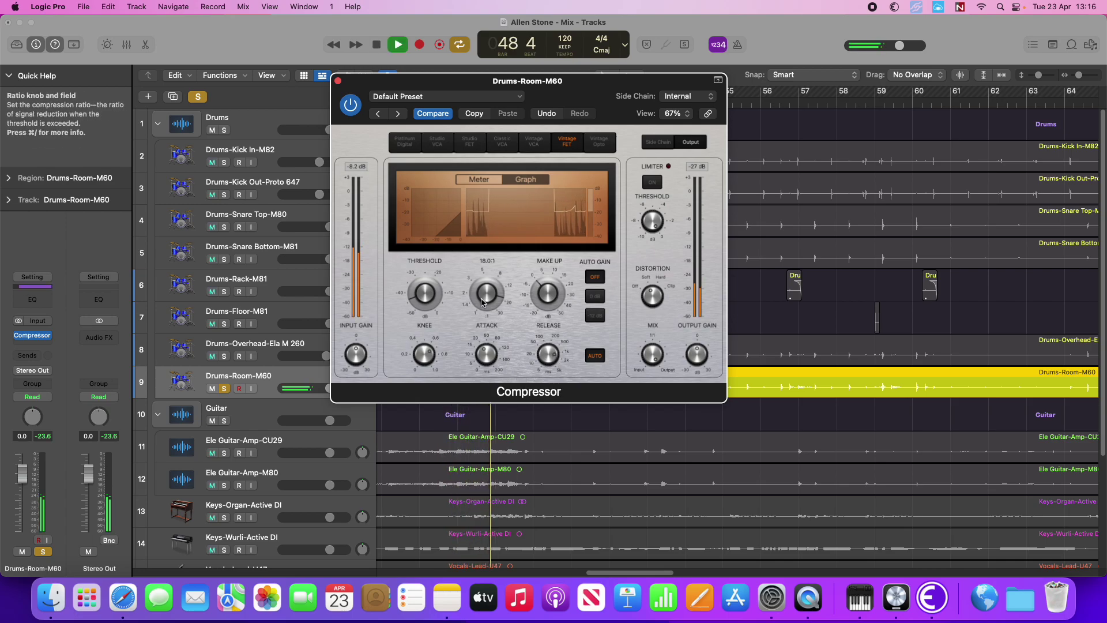
{"action": "mouse_move", "coordinate": [697, 345]}
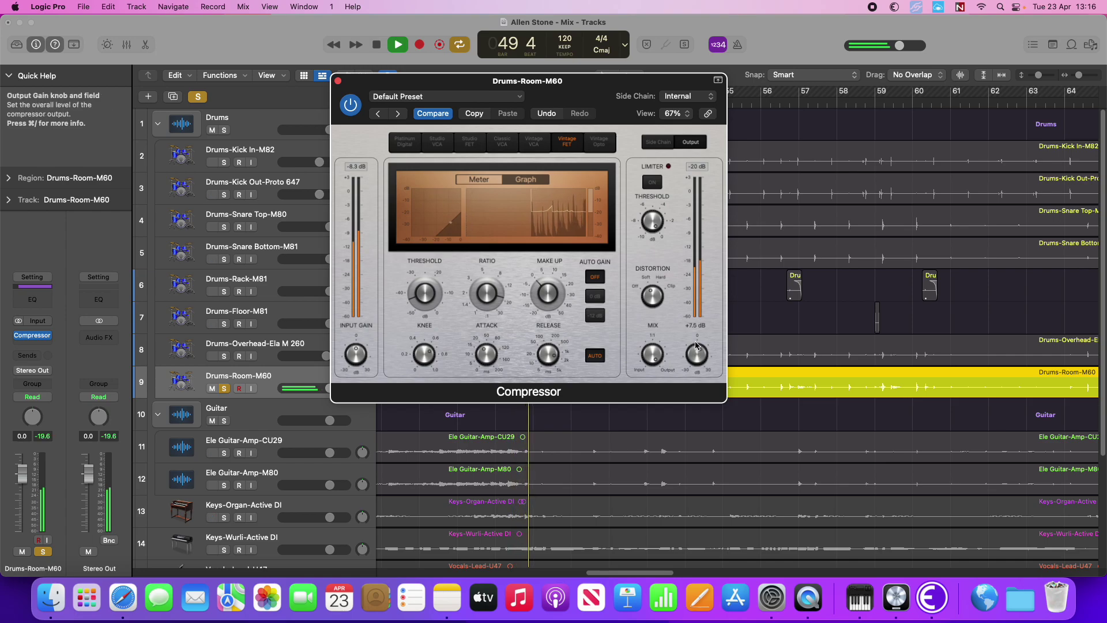
{"action": "mouse_move", "coordinate": [496, 363]}
{"action": "mouse_move", "coordinate": [493, 297]}
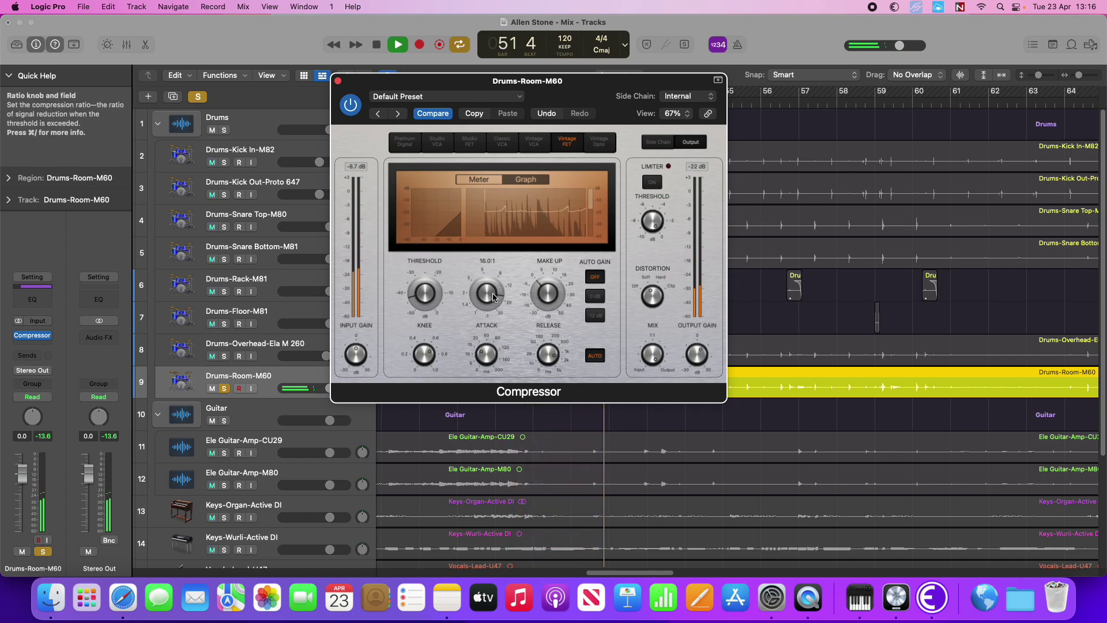
{"action": "mouse_move", "coordinate": [546, 362]}
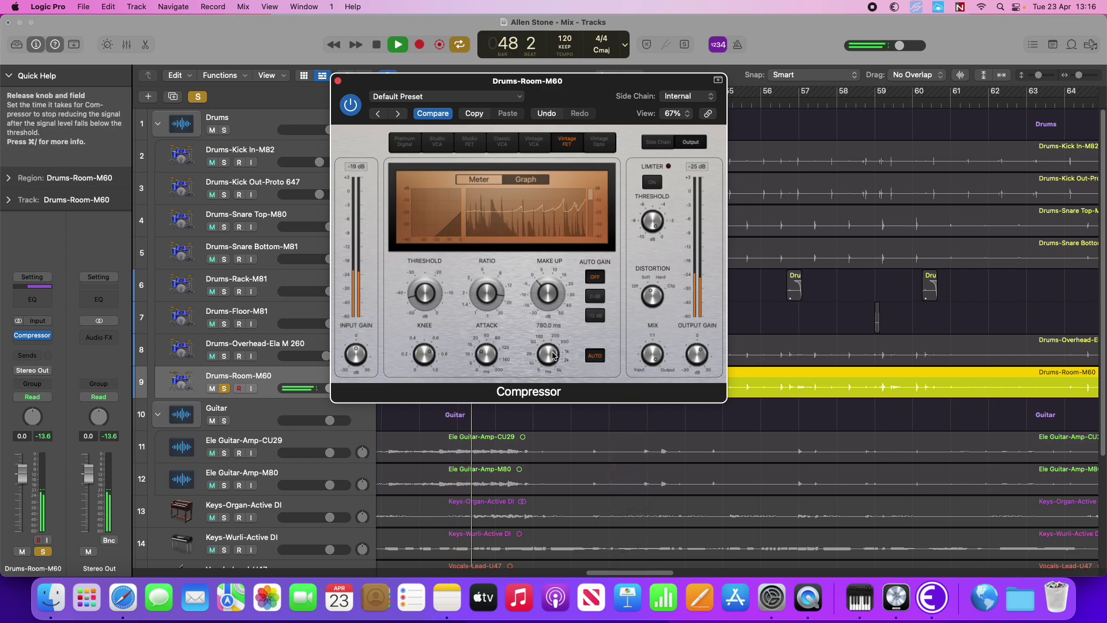
{"action": "scroll", "coordinate": [547, 359], "scroll_direction": "down", "scroll_amount": 3}
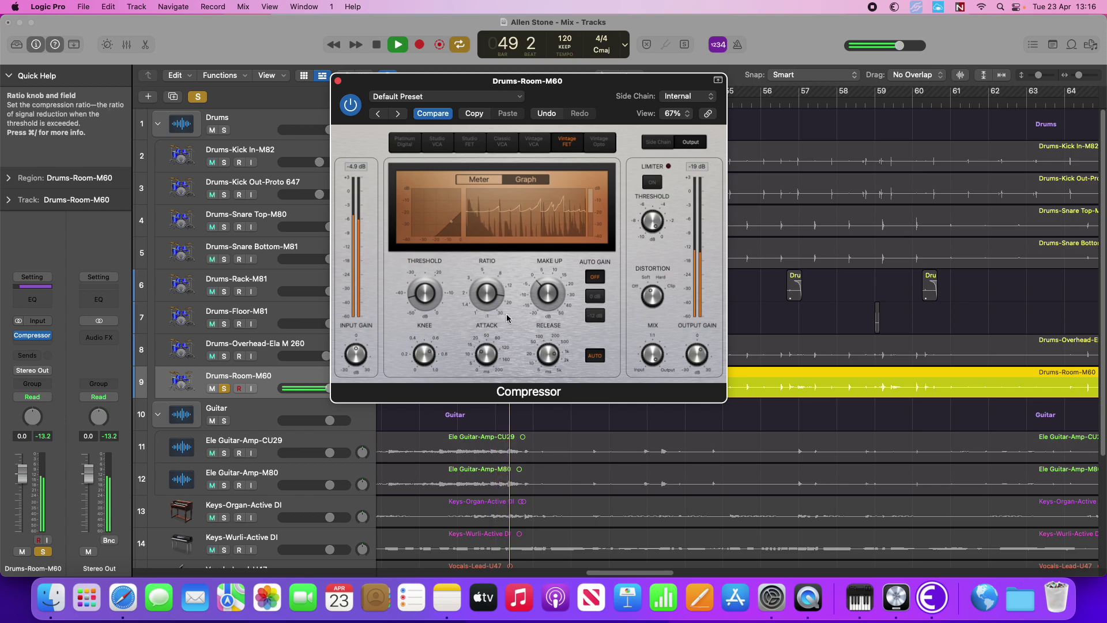
{"action": "key", "text": "space"}
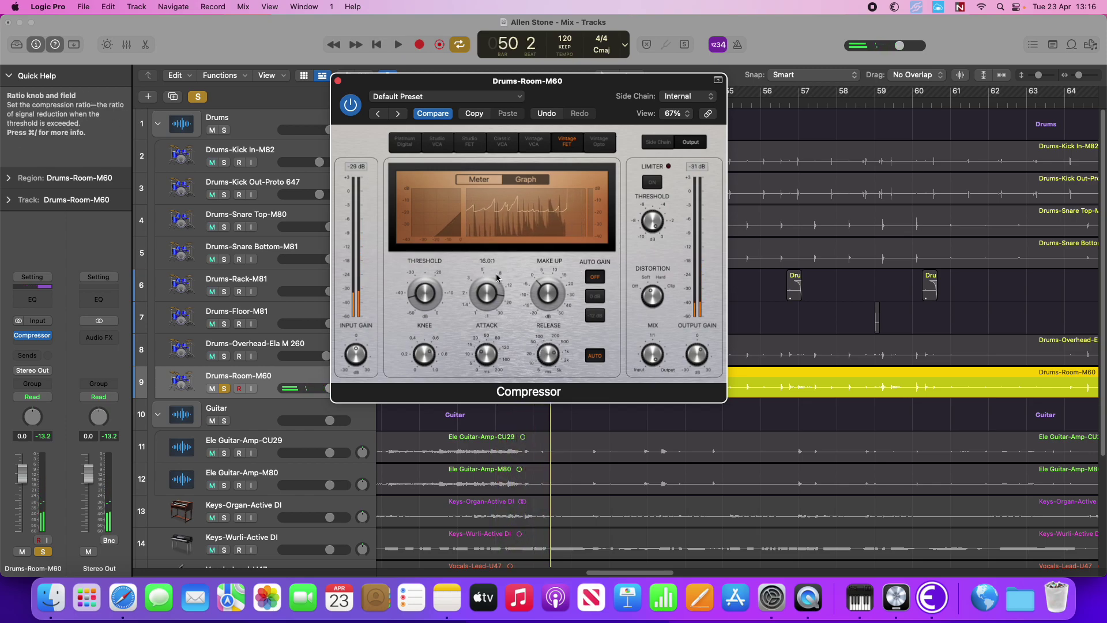
{"action": "left_click", "coordinate": [339, 82]}
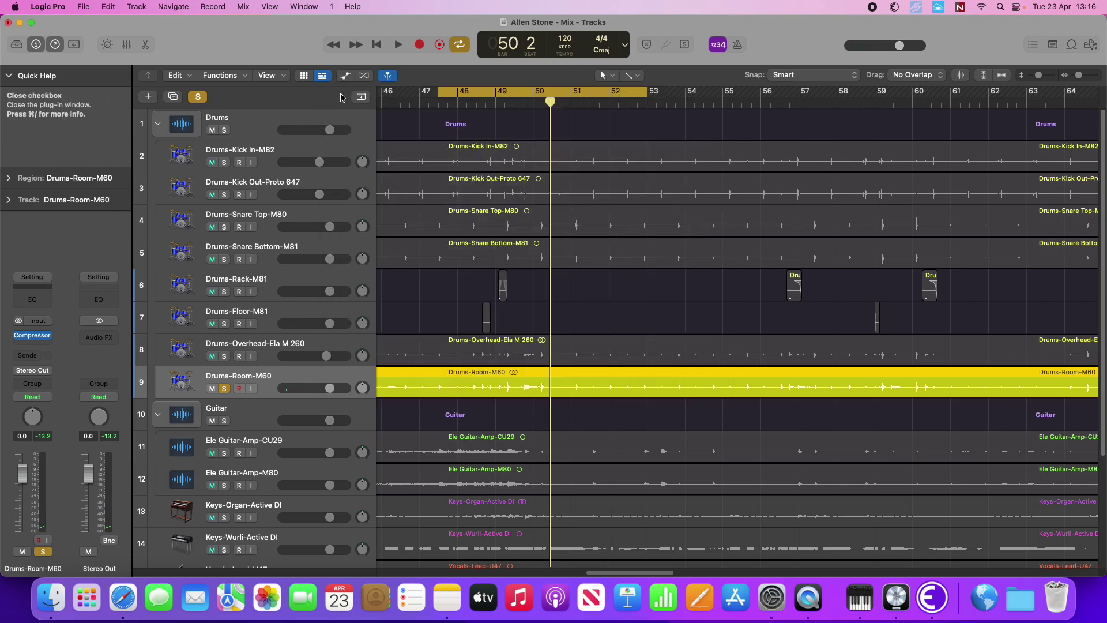
Solo the other drum tracks, remove the room track's solo and pull the room track's volume all the way down.
{"action": "left_click_drag", "start_coordinate": [229, 358], "coordinate": [214, 166]}
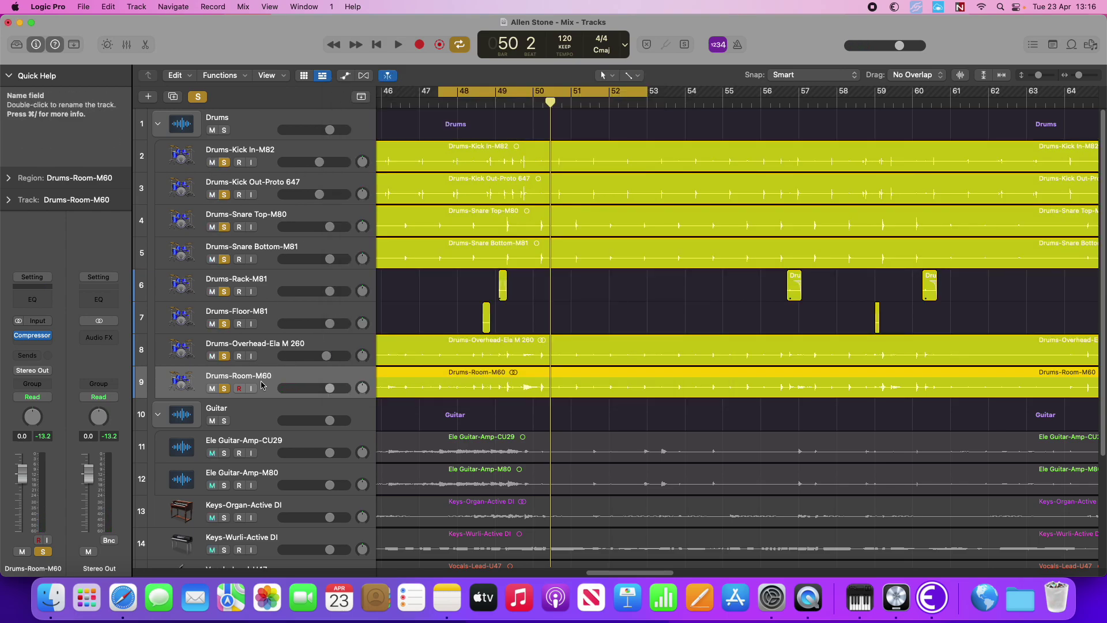
{"action": "left_click", "coordinate": [212, 389]}
{"action": "left_click", "coordinate": [224, 388]}
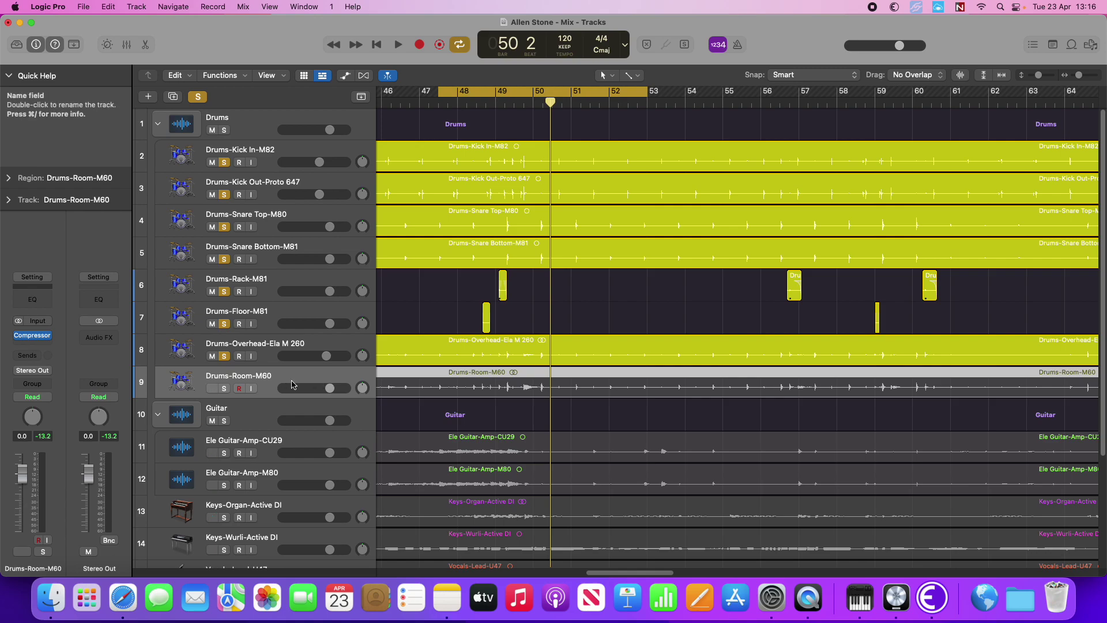
{"action": "left_click_drag", "start_coordinate": [330, 388], "coordinate": [282, 388]}
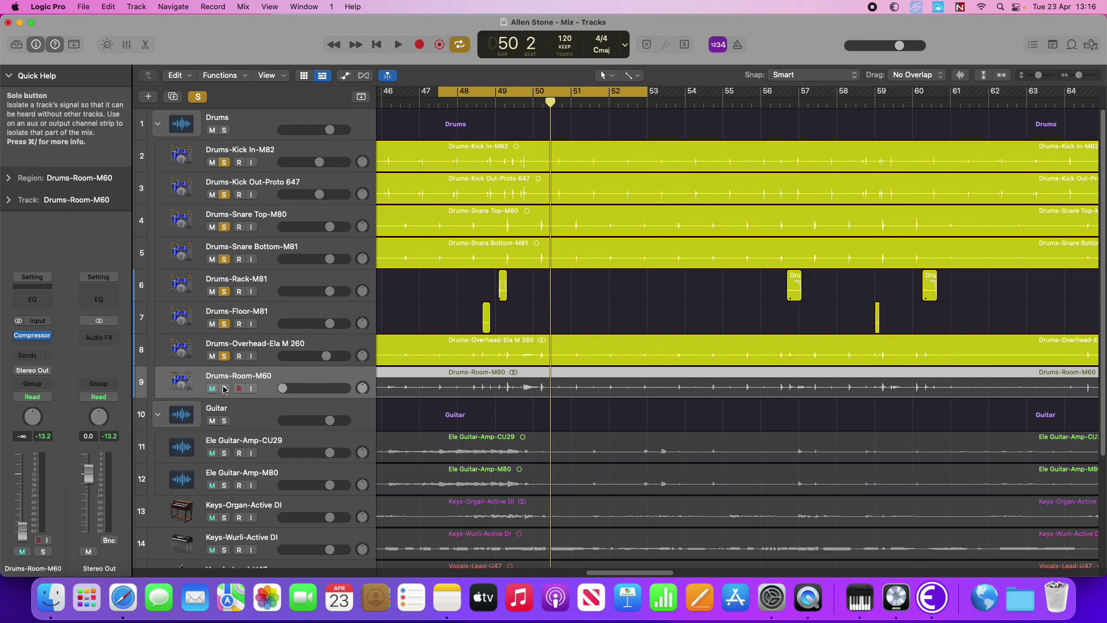
Open the Mixer, solo the Drums stack and the room track, and clear the individual solos from the kick through overhead channels.
{"action": "key", "text": "x"}
{"action": "key", "text": "s"}
{"action": "left_click_drag", "start_coordinate": [252, 534], "coordinate": [489, 534]}
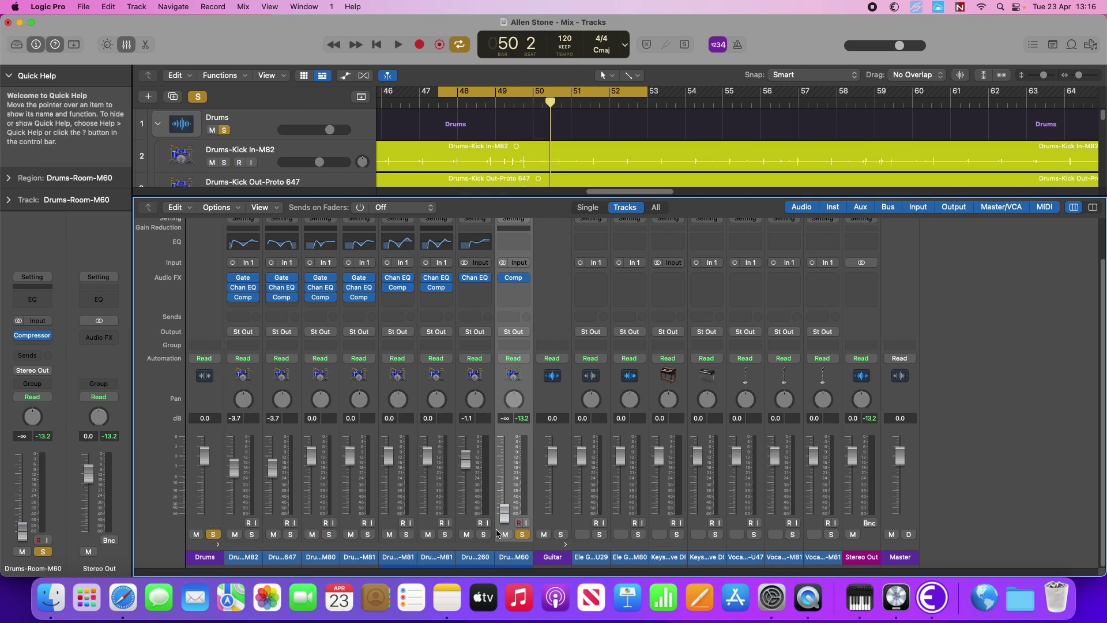
During playback of the full kit, raise the room track's volume to about -5.6 dB.
{"action": "key", "text": "space"}
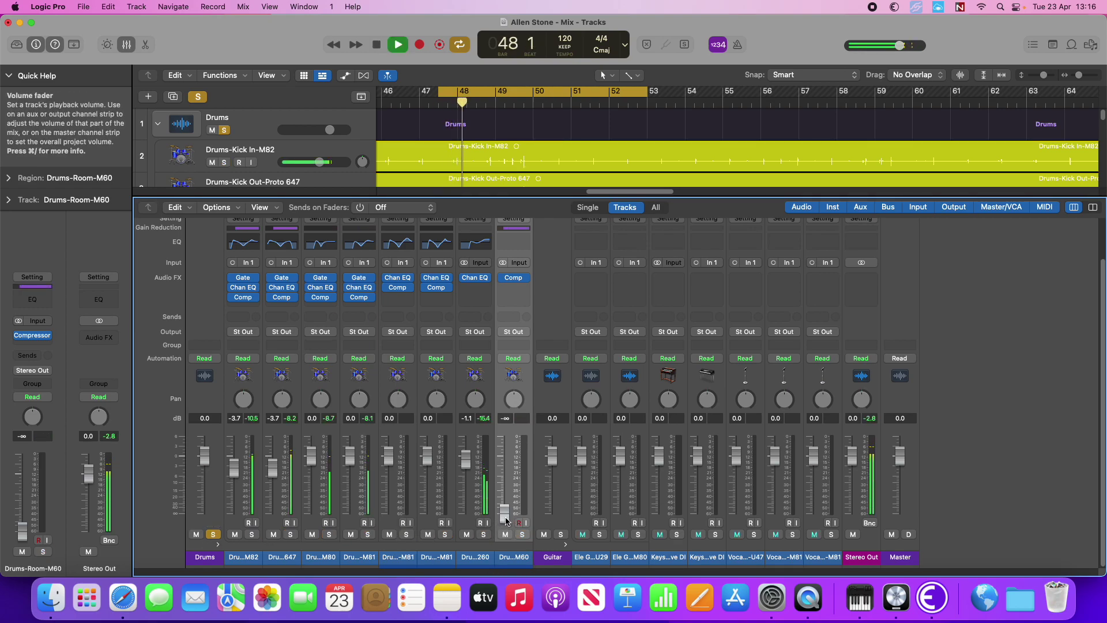
{"action": "left_click_drag", "start_coordinate": [505, 519], "coordinate": [505, 487]}
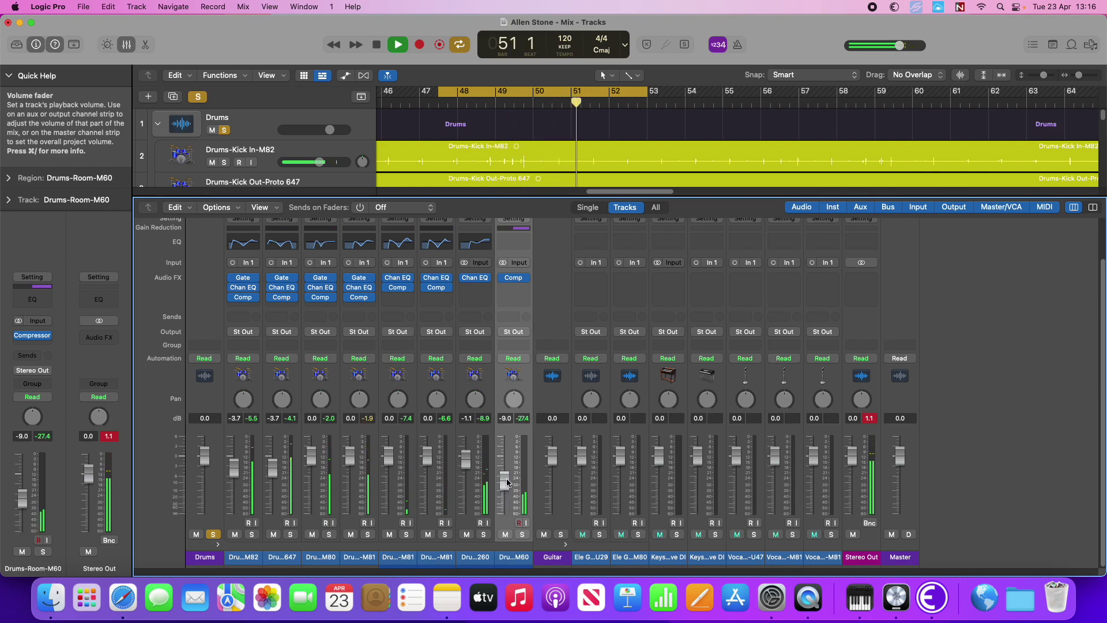
{"action": "left_click_drag", "start_coordinate": [507, 486], "coordinate": [505, 476]}
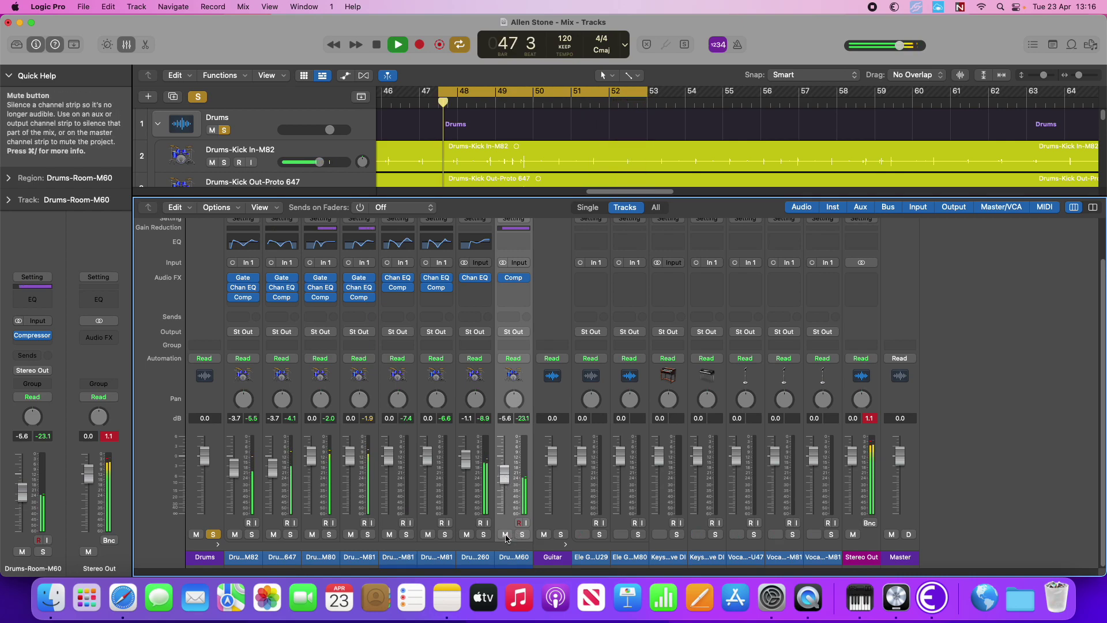
Turn cycle mode off and compare the kit with the room track muted and unmuted.
{"action": "left_click", "coordinate": [505, 535]}
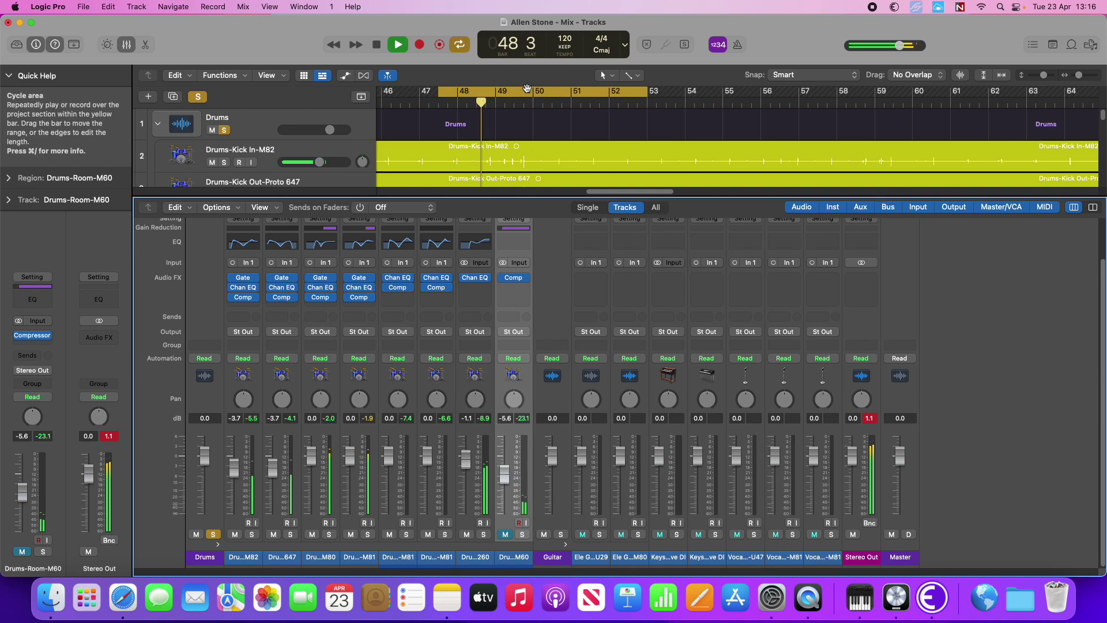
{"action": "key", "text": "c"}
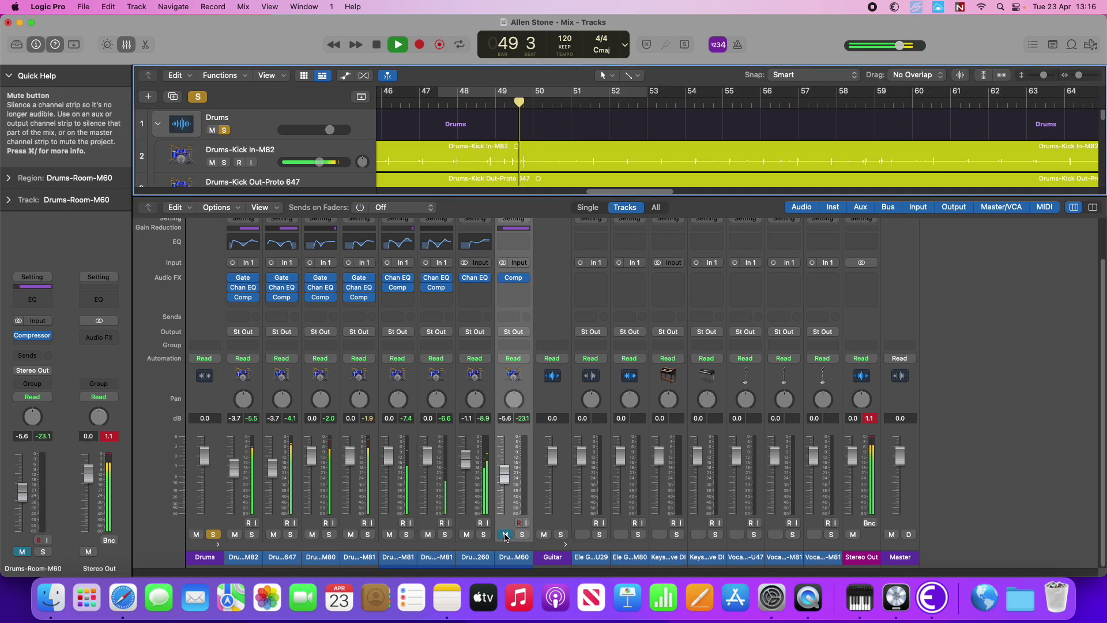
{"action": "left_click", "coordinate": [505, 535]}
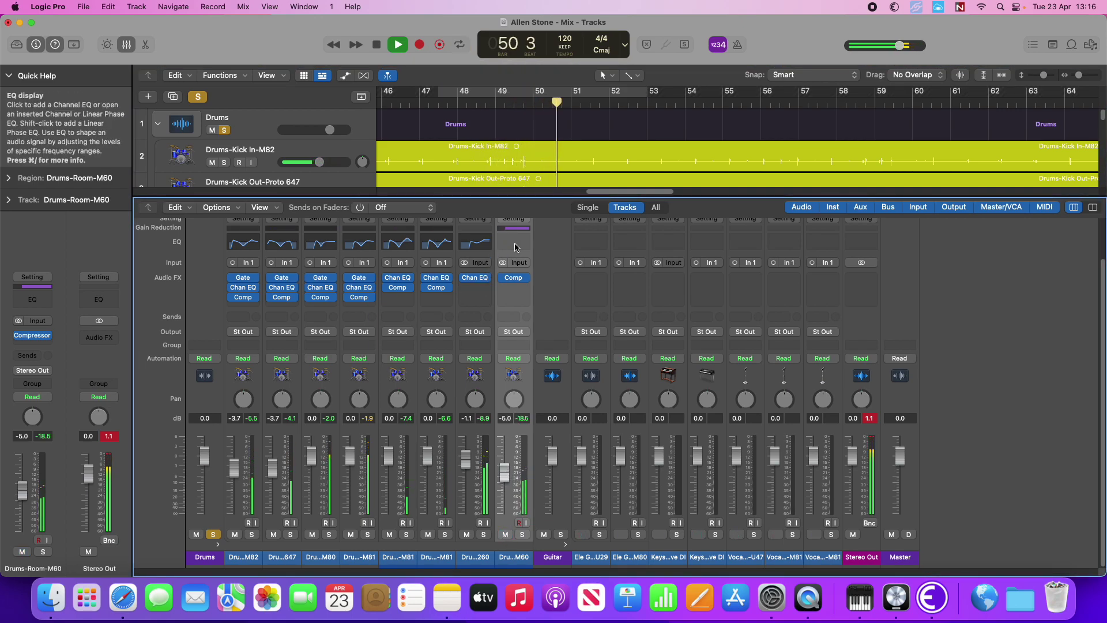
Add a Channel EQ to the soloed room track: cut 11.7 dB at 710 Hz, boost 2.4 dB at 108 Hz and 2.7 dB at 5900 Hz.
{"action": "left_click", "coordinate": [514, 247]}
{"action": "left_click_drag", "start_coordinate": [596, 287], "coordinate": [577, 336]}
{"action": "key", "text": "s"}
{"action": "key", "text": "space"}
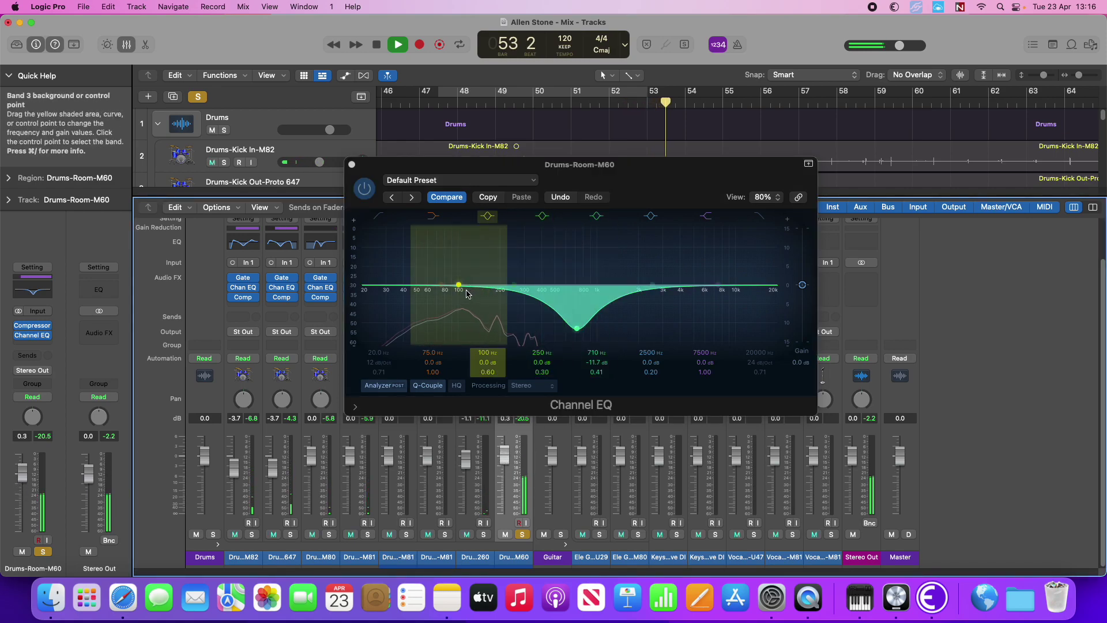
{"action": "left_click_drag", "start_coordinate": [468, 293], "coordinate": [472, 284]}
{"action": "left_click_drag", "start_coordinate": [660, 285], "coordinate": [704, 276]}
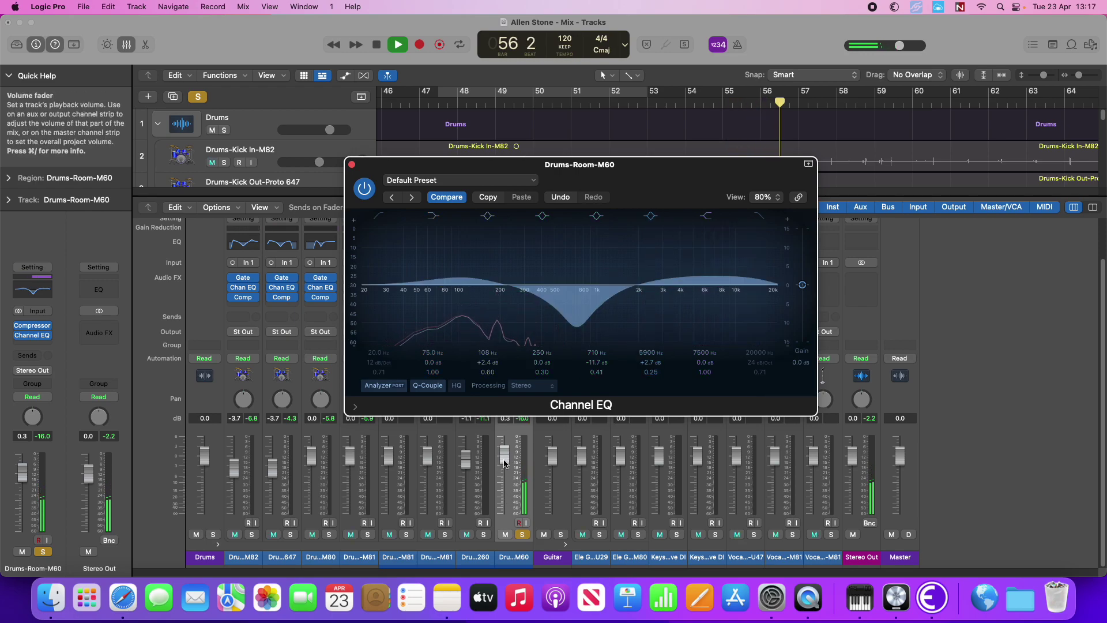
Raise the room volume to 0.9 dB, then replace its solo with the Drums stack's solo and mute the room track.
{"action": "left_click_drag", "start_coordinate": [505, 463], "coordinate": [504, 460]}
{"action": "left_click", "coordinate": [522, 534]}
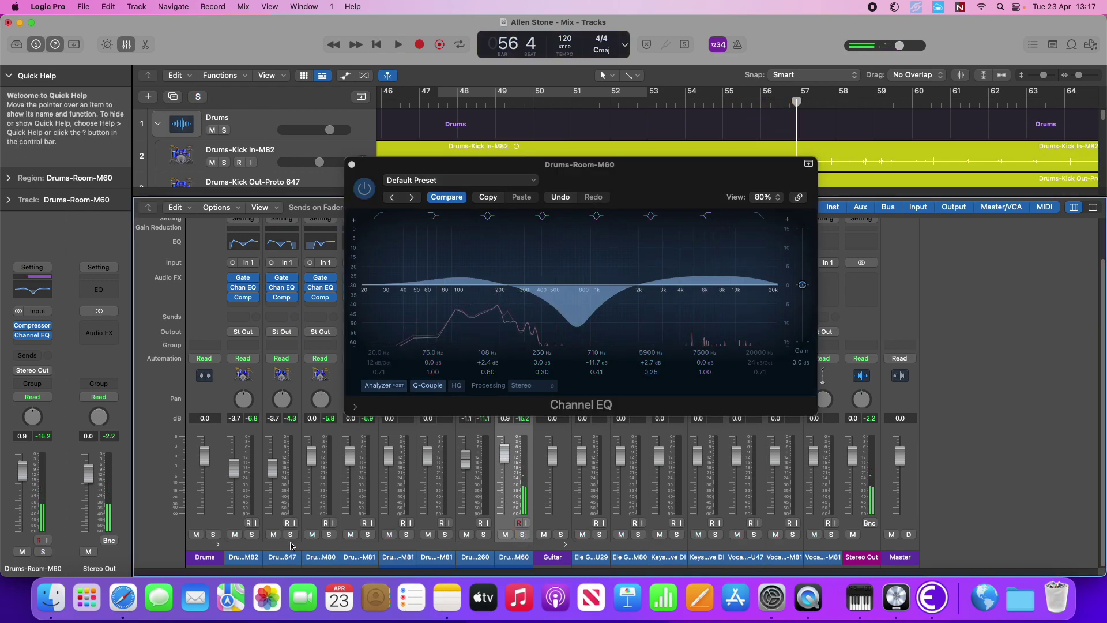
{"action": "left_click", "coordinate": [213, 535]}
{"action": "left_click", "coordinate": [506, 534]}
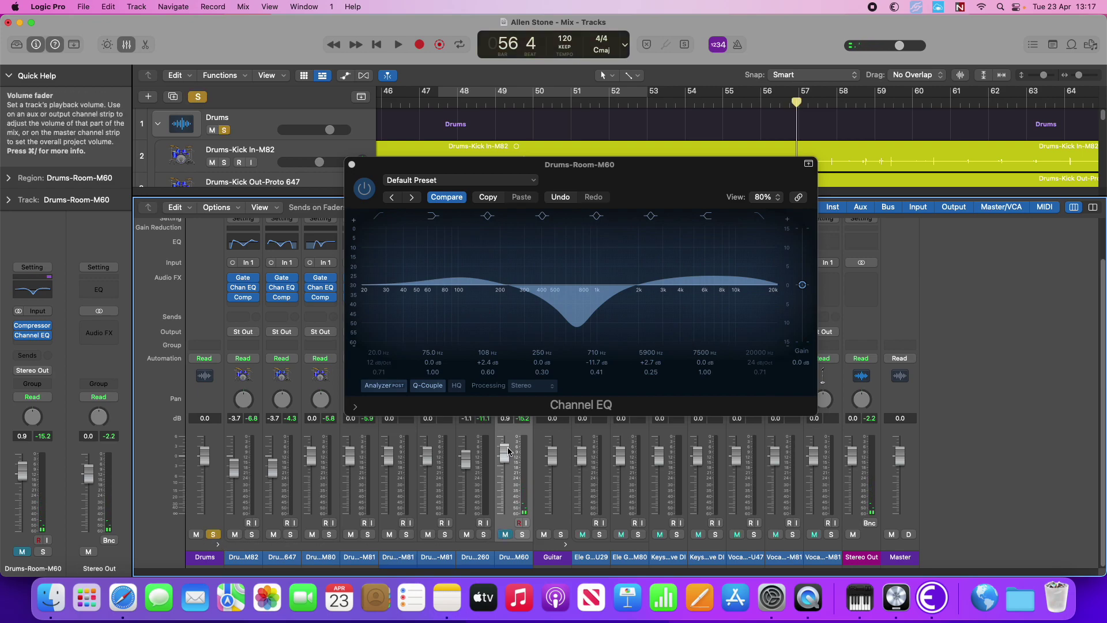
During playback, re-blend the room track from silence up to -3.5 dB, unmute it and close its Channel EQ window.
{"action": "key", "text": "space"}
{"action": "left_click_drag", "start_coordinate": [508, 453], "coordinate": [497, 562]}
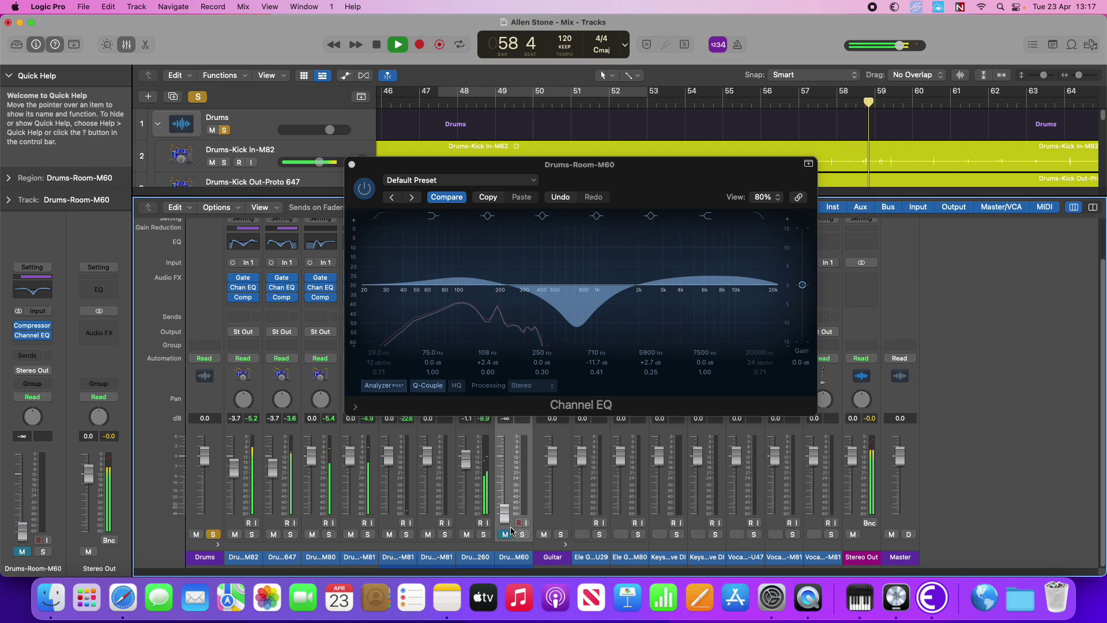
{"action": "left_click_drag", "start_coordinate": [505, 511], "coordinate": [505, 504]}
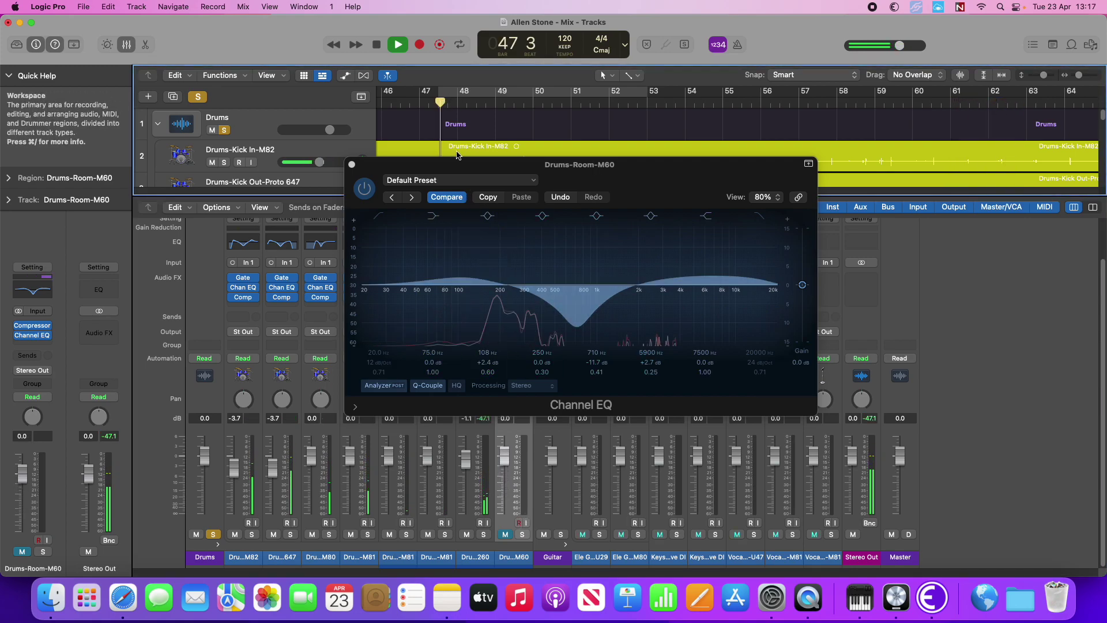
{"action": "left_click", "coordinate": [506, 534]}
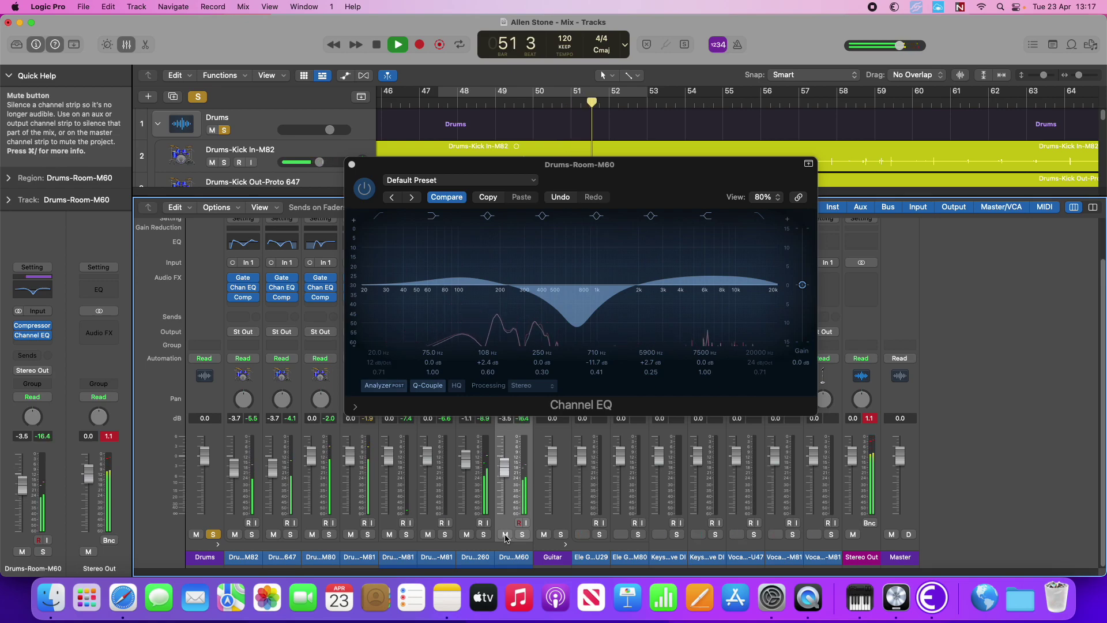
{"action": "key", "text": "space"}
{"action": "key", "text": "super+w"}
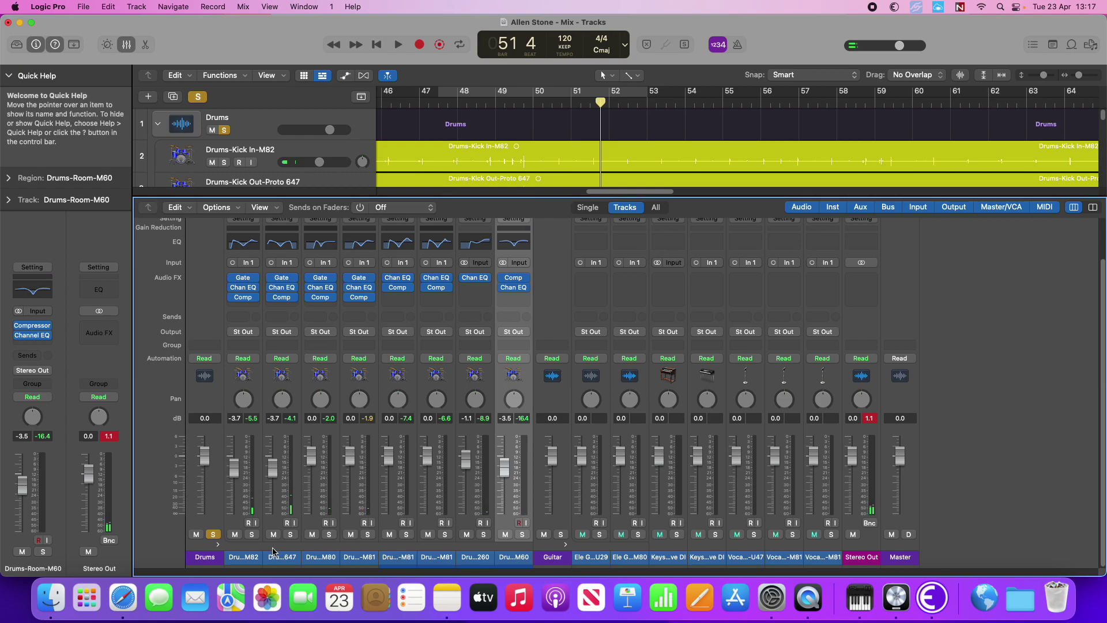
Select both kick and both snare channels and lower them together to -7.3 dB and -3.6 dB respectively, checking the balance in playback.
{"action": "left_click", "coordinate": [240, 558]}
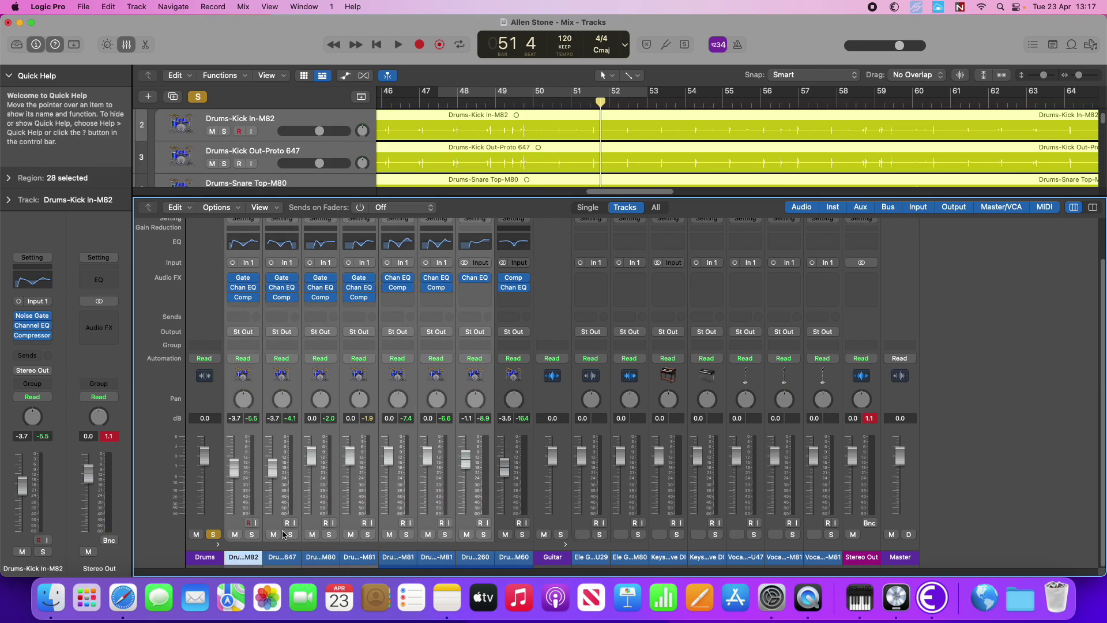
{"action": "left_click", "coordinate": [248, 560]}
{"action": "left_click", "coordinate": [265, 560], "text": "shift"}
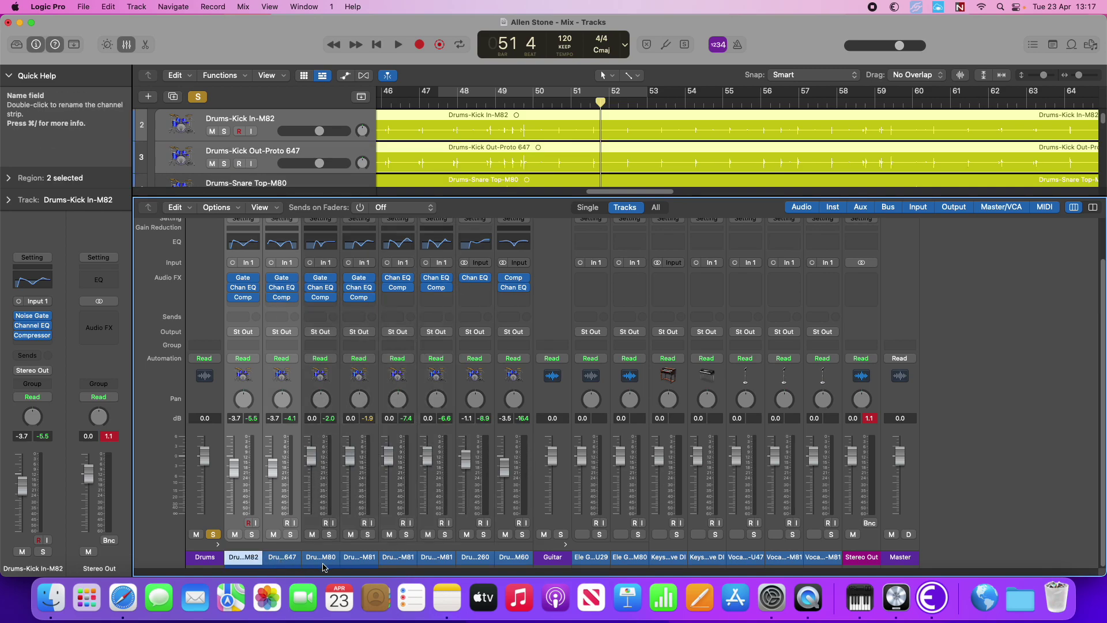
{"action": "left_click", "coordinate": [372, 559], "text": "shift"}
{"action": "left_click_drag", "start_coordinate": [350, 457], "coordinate": [349, 469]}
{"action": "key", "text": "space"}
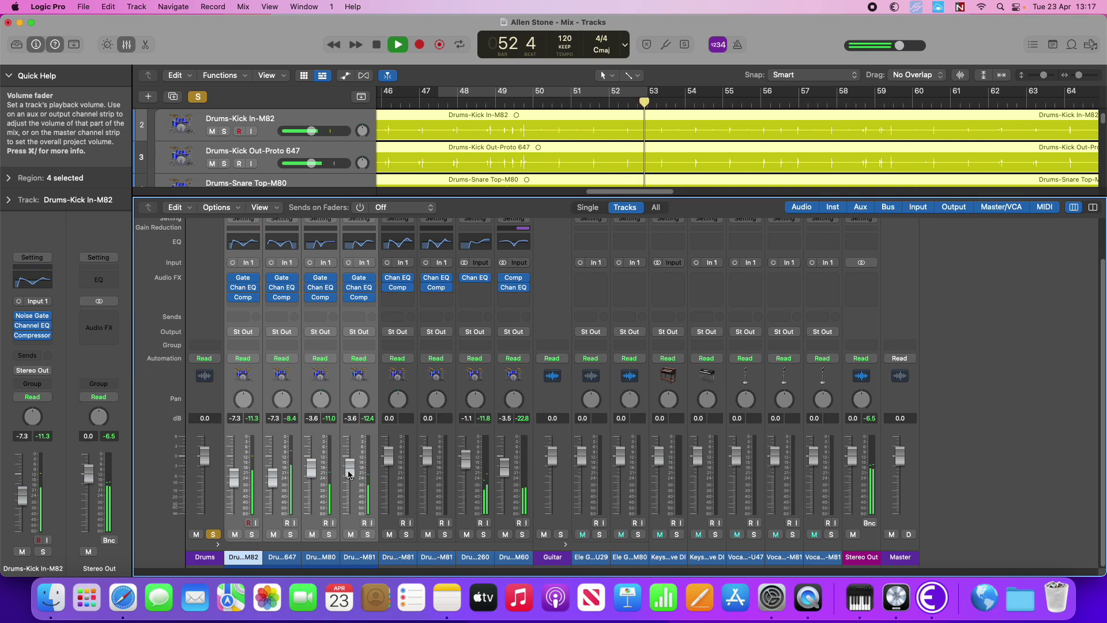
{"action": "key", "text": "space"}
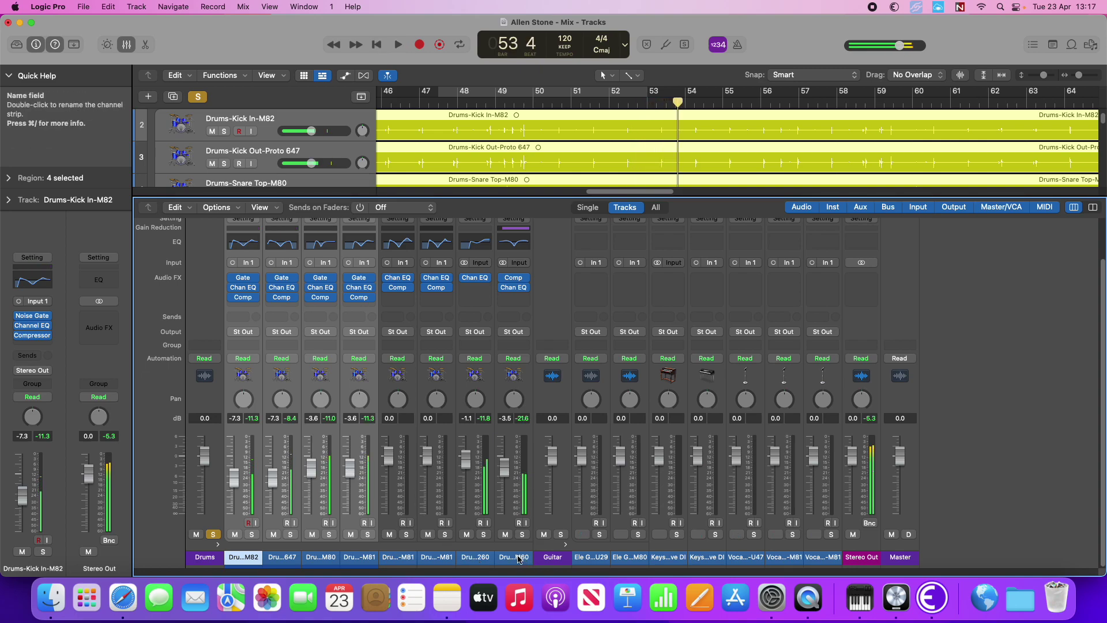
Select all eight drum channels and play back the balanced kit, then close the Mixer and show the whole song arrangement.
{"action": "left_click", "coordinate": [407, 304], "text": "shift"}
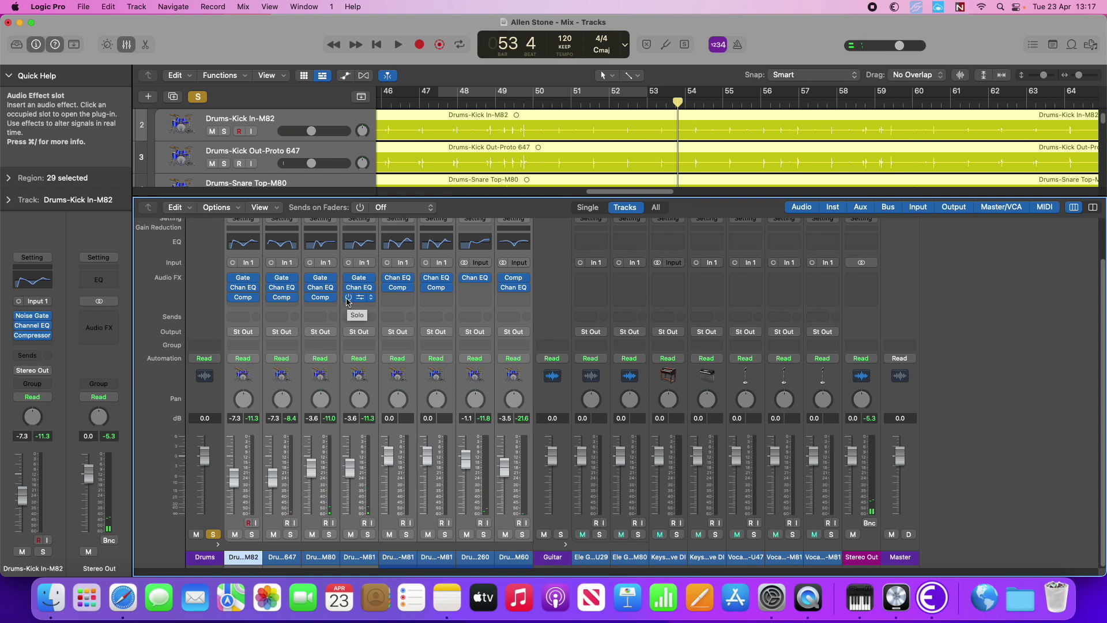
{"action": "key", "text": "space"}
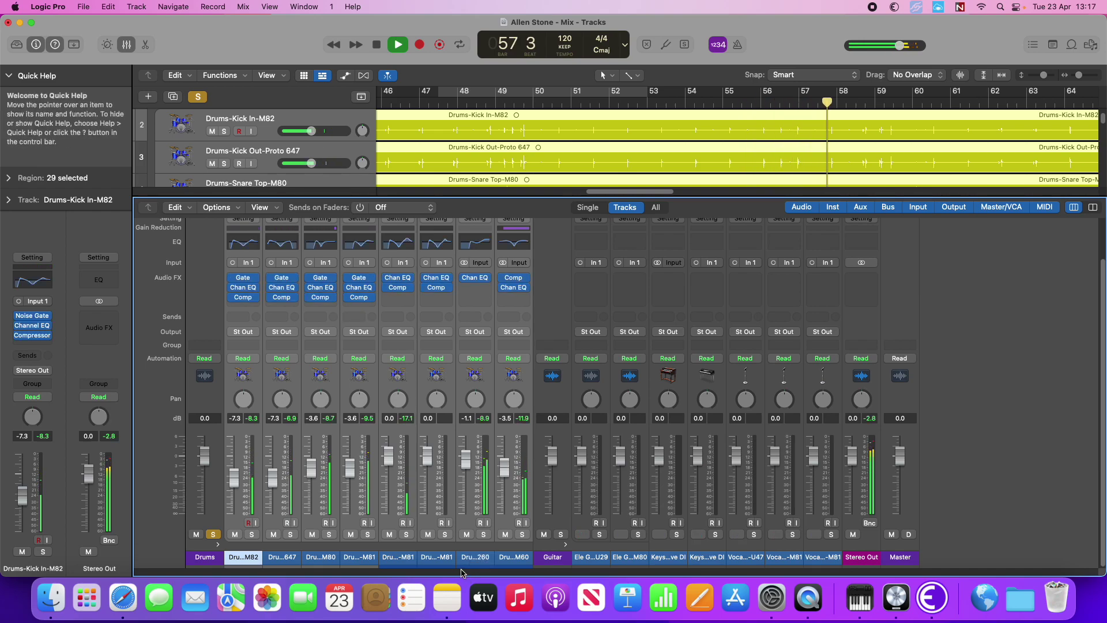
{"action": "left_click_drag", "start_coordinate": [927, 199], "coordinate": [927, 571]}
{"action": "left_click_drag", "start_coordinate": [1079, 76], "coordinate": [1075, 81]}
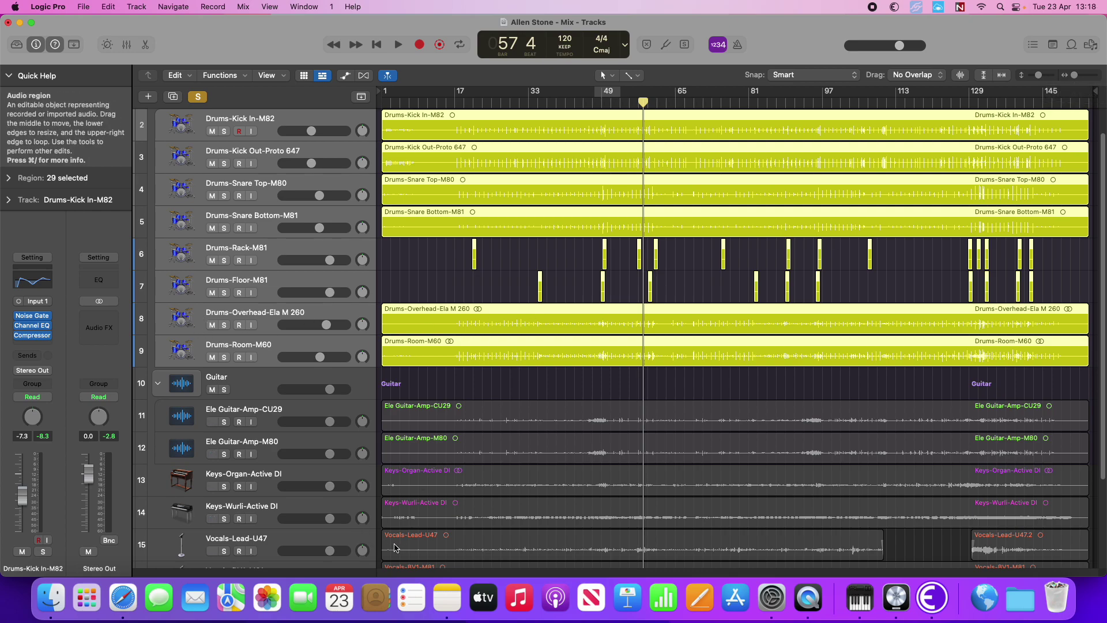
Reopen the Mixer, select only the Kick In channel and close the Mixer again.
{"action": "key", "text": "x"}
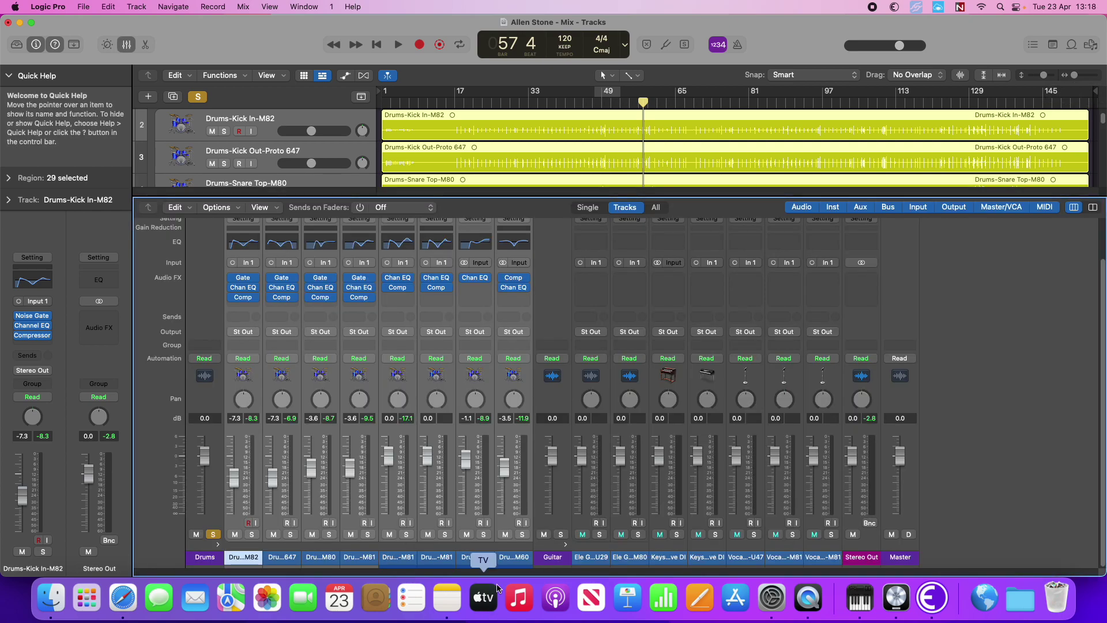
{"action": "left_click", "coordinate": [249, 558]}
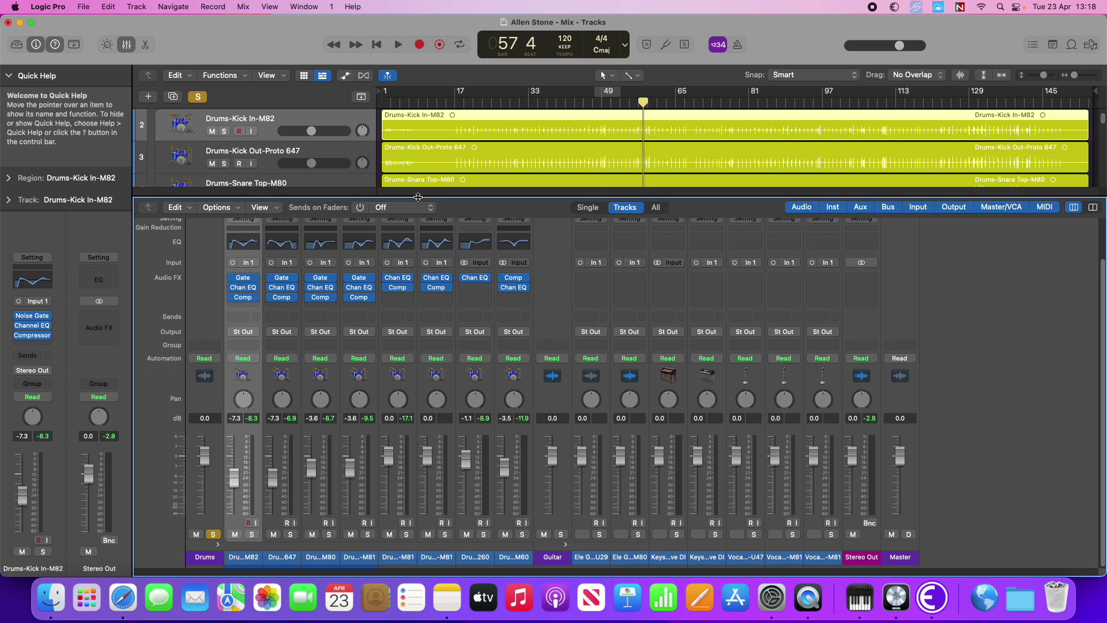
{"action": "left_click_drag", "start_coordinate": [418, 197], "coordinate": [549, 404]}
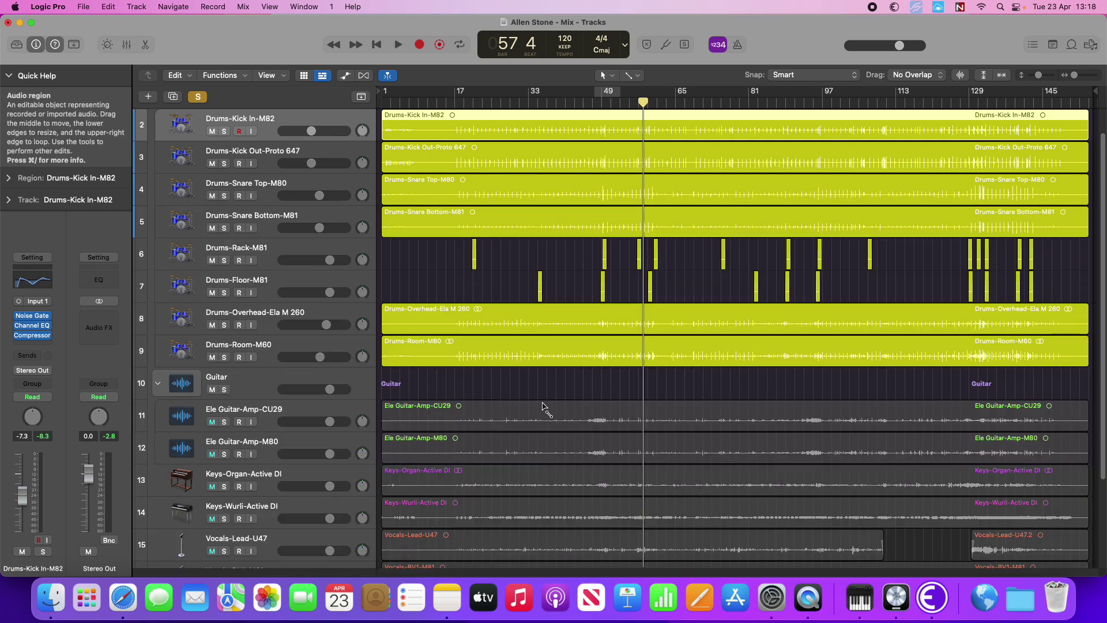